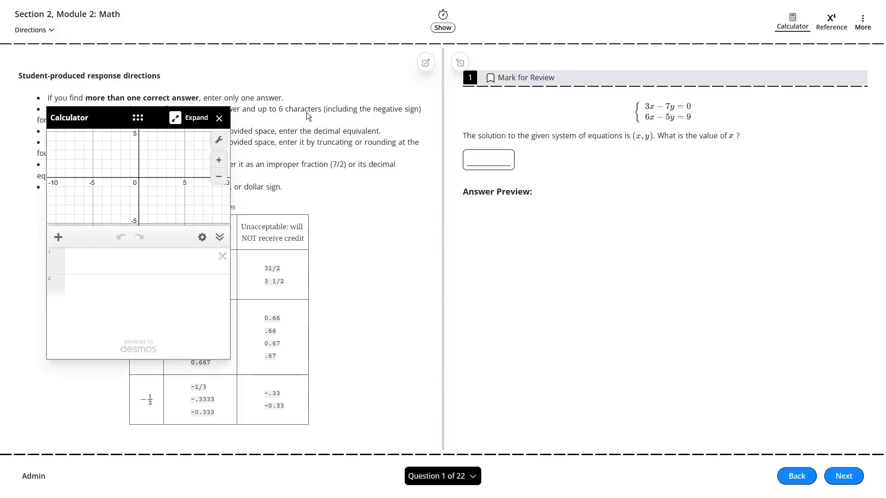
Expand the calculator and graph 3x−7y=0 and 6x−5y=9
{"action": "left_click", "coordinate": [176, 119]}
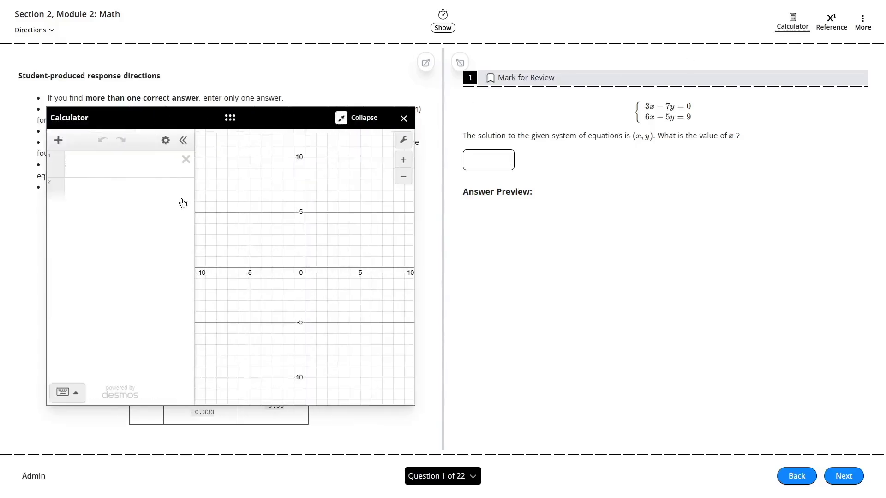
{"action": "left_click", "coordinate": [117, 166]}
{"action": "type", "text": "3x-7y=0"}
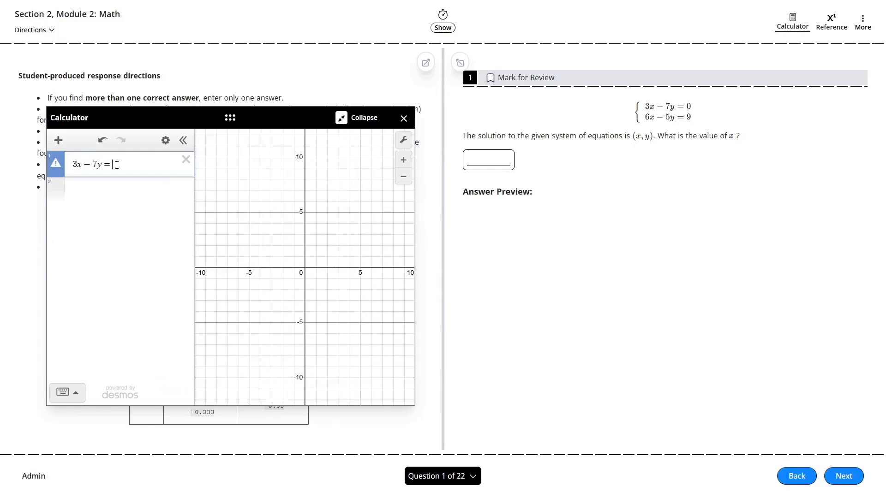
{"action": "key", "text": "Return"}
{"action": "type", "text": "6x-5y="}
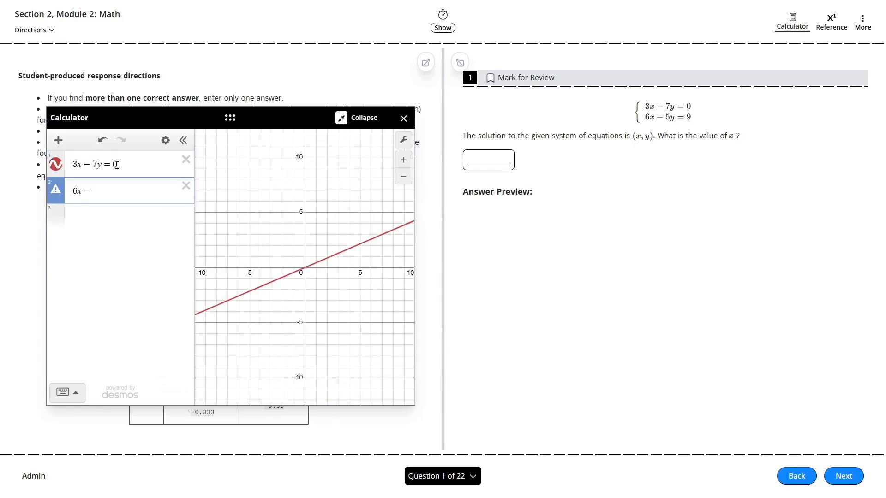
{"action": "type", "text": "9"}
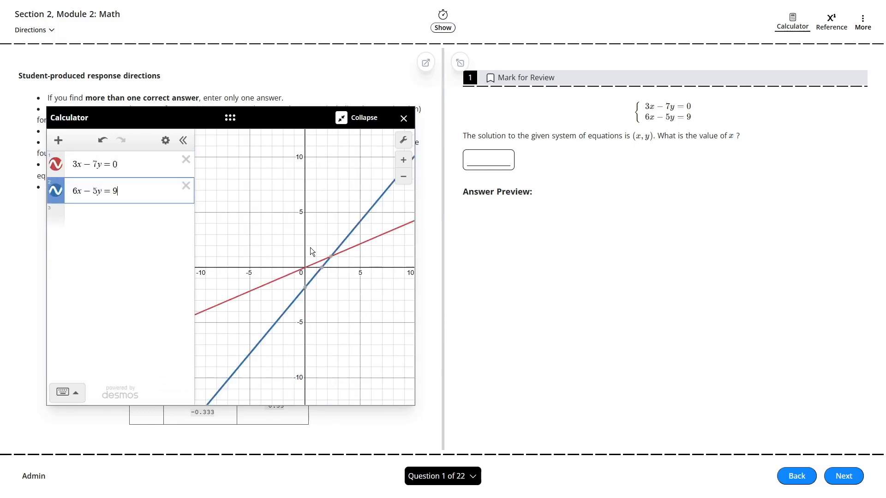
Use the intersection (2.33333, 1) to answer 2.333 for x, then go to the next question
{"action": "left_click", "coordinate": [295, 246]}
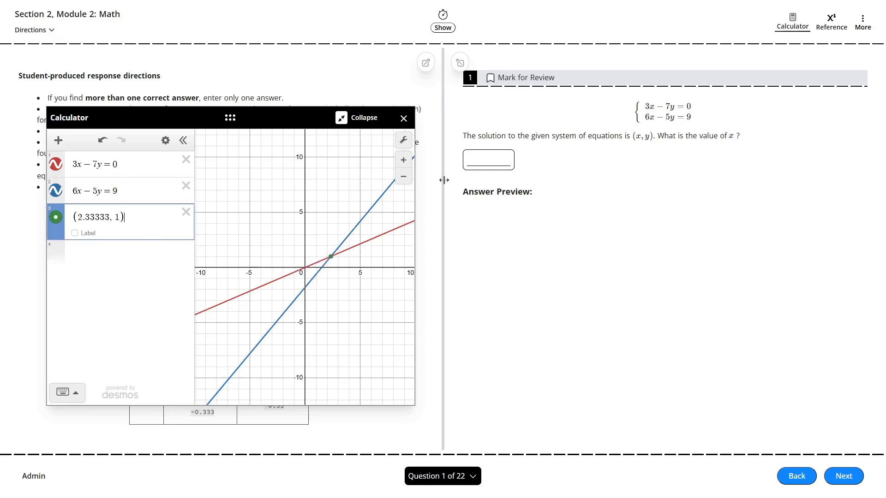
{"action": "left_click", "coordinate": [471, 161]}
{"action": "type", "text": "2.333"}
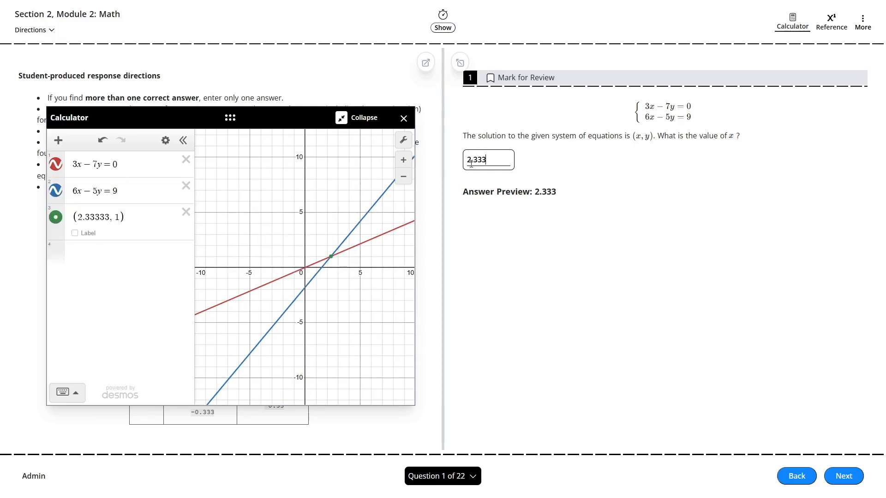
{"action": "left_click", "coordinate": [845, 477]}
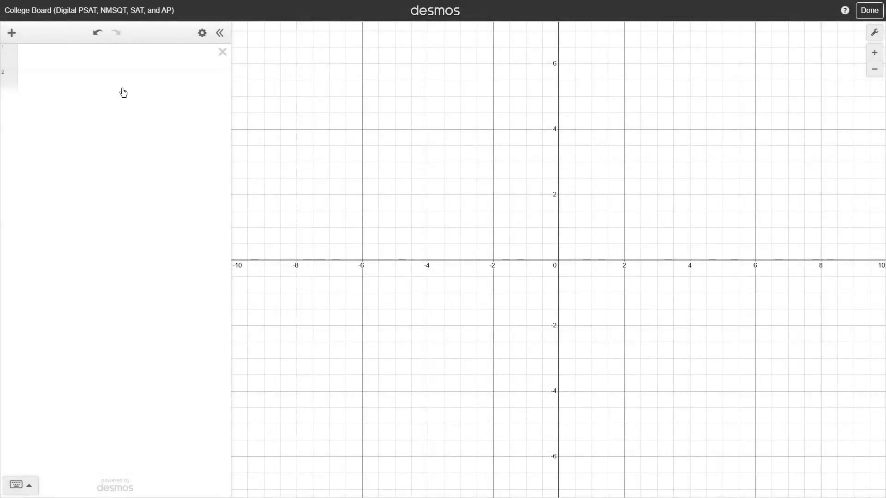
Enter y=x^2+2x-3 and y=-2x-7 as the first two expressions
{"action": "left_click", "coordinate": [117, 60]}
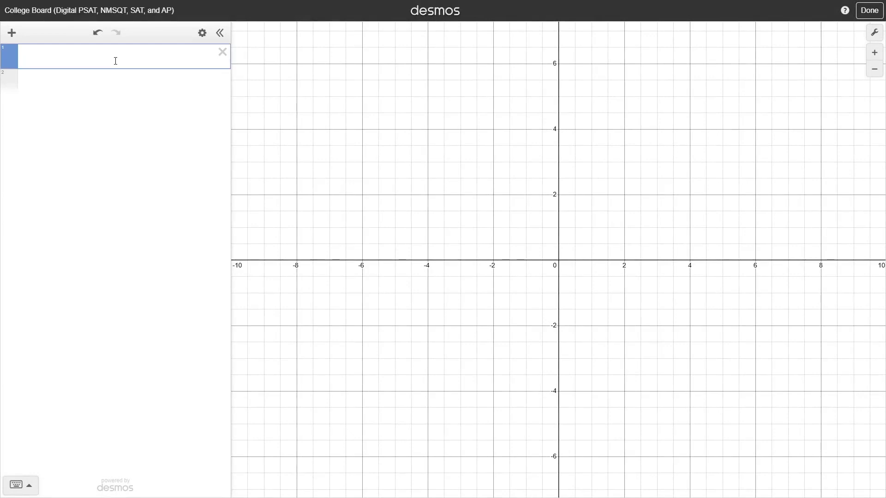
{"action": "type", "text": "y=x^2+2"}
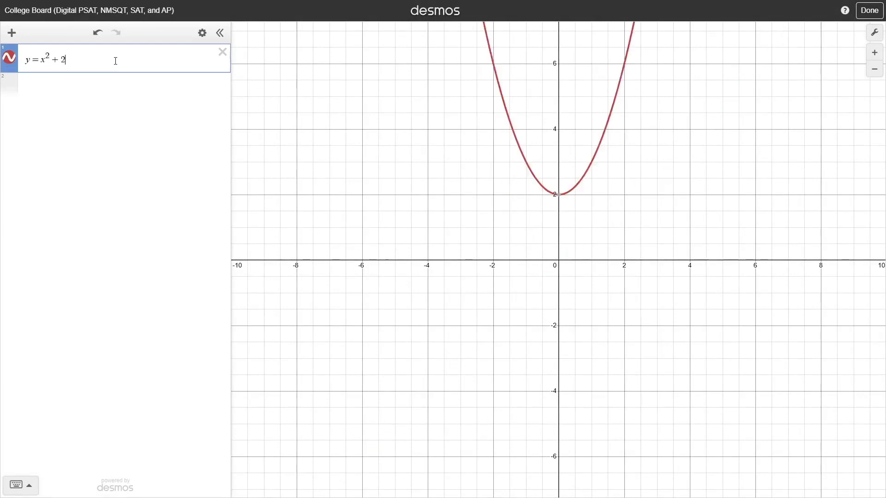
{"action": "type", "text": "x-3"}
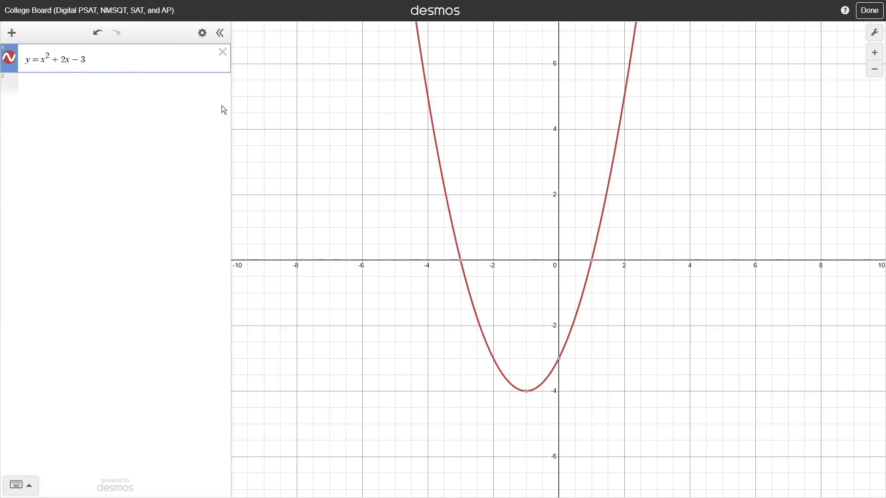
{"action": "left_click", "coordinate": [132, 83]}
{"action": "type", "text": "y=-"}
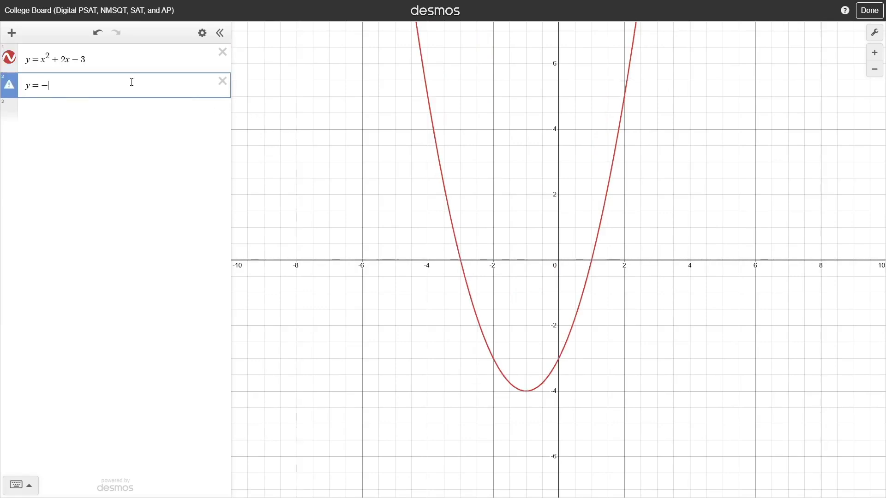
{"action": "type", "text": "2x-7"}
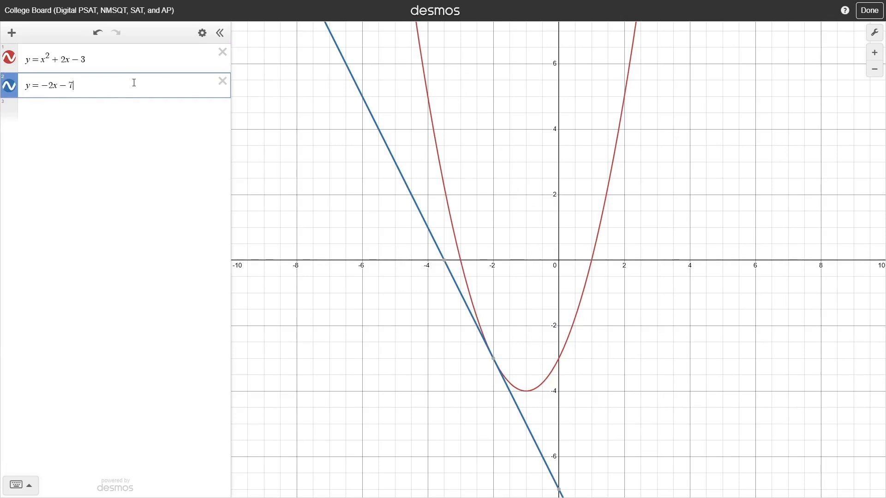
{"action": "left_click", "coordinate": [264, 121]}
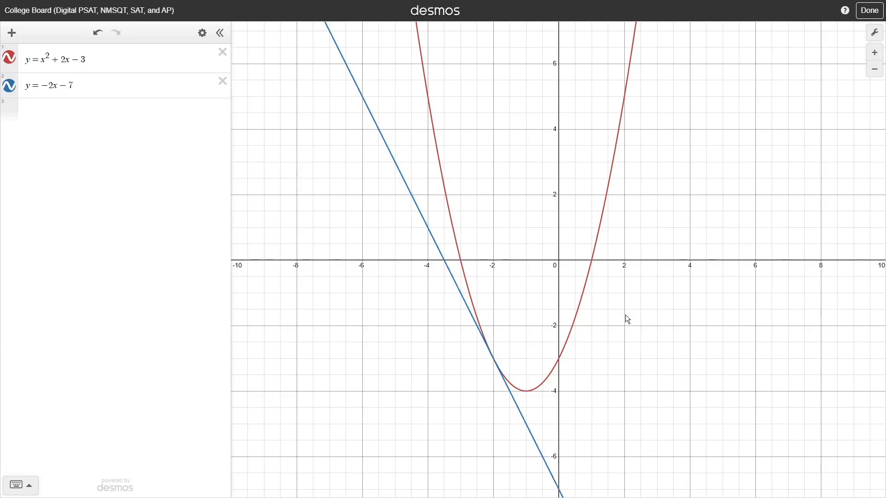
Hide the line y = −2x − 7 and keep the parabola visible
{"action": "left_click", "coordinate": [11, 65]}
{"action": "left_click", "coordinate": [11, 64]}
{"action": "left_click", "coordinate": [11, 94]}
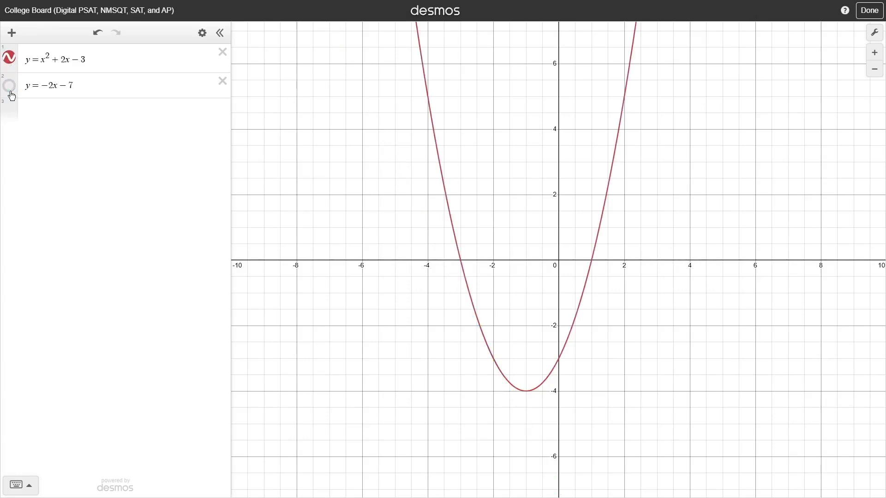
Show the line again, then try blue, orange and dotted on the parabola before returning to red solid
{"action": "left_click", "coordinate": [11, 94]}
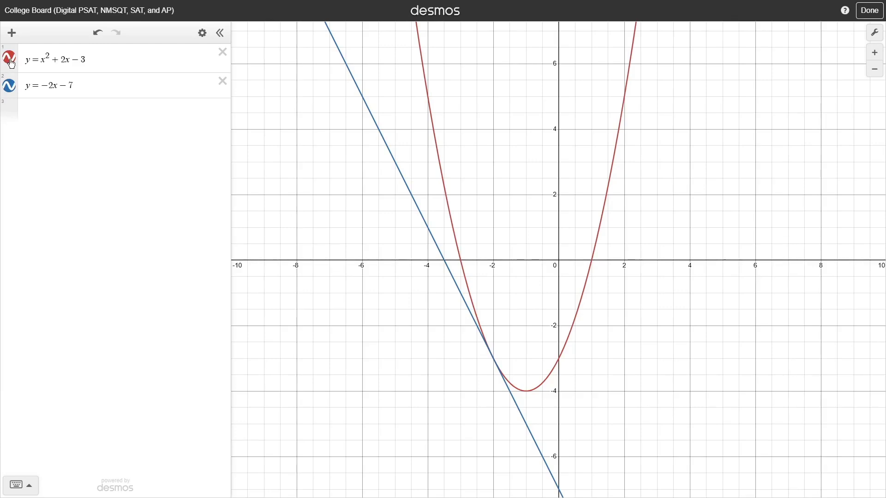
{"action": "left_click", "coordinate": [12, 64]}
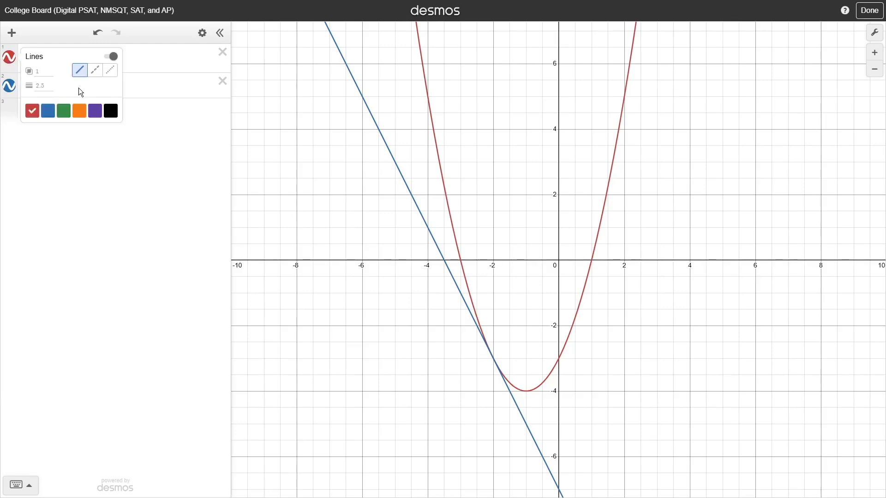
{"action": "left_click", "coordinate": [48, 111]}
{"action": "left_click", "coordinate": [79, 110]}
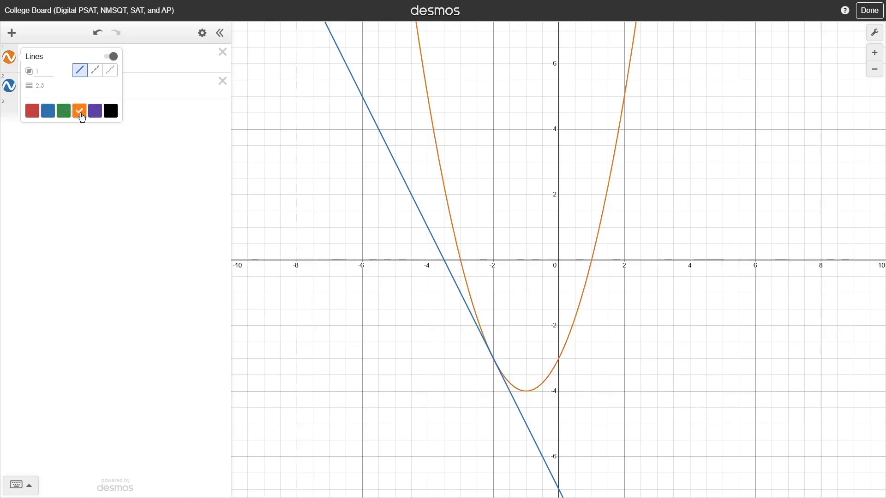
{"action": "left_click", "coordinate": [37, 114]}
{"action": "left_click", "coordinate": [111, 70]}
{"action": "left_click", "coordinate": [80, 70]}
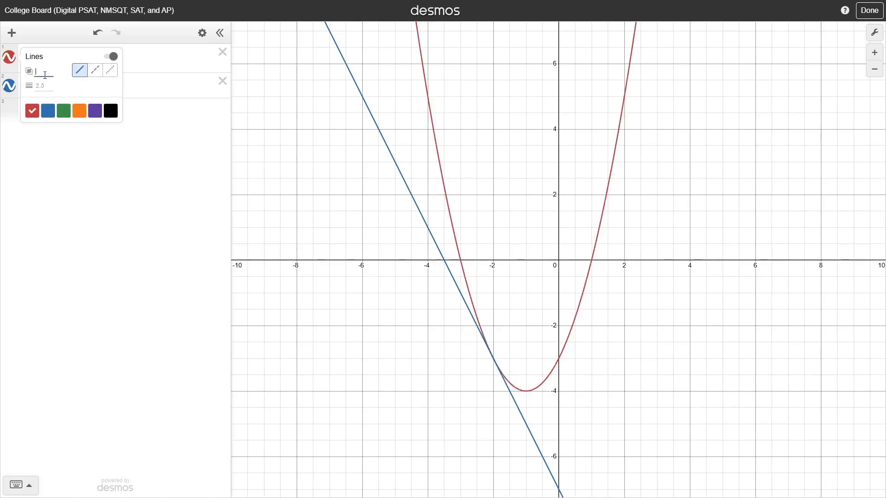
Set the parabola's thickness to 2.5 and opacity to 1, then close the style menu
{"action": "type", "text": "0.5"}
{"action": "left_click", "coordinate": [50, 85]}
{"action": "type", "text": "5"}
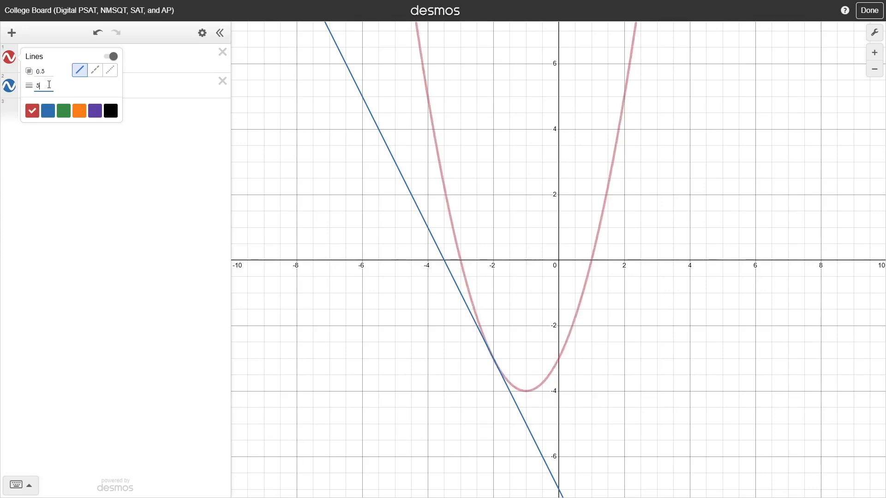
{"action": "key", "text": "BackSpace"}
{"action": "type", "text": "2.5"}
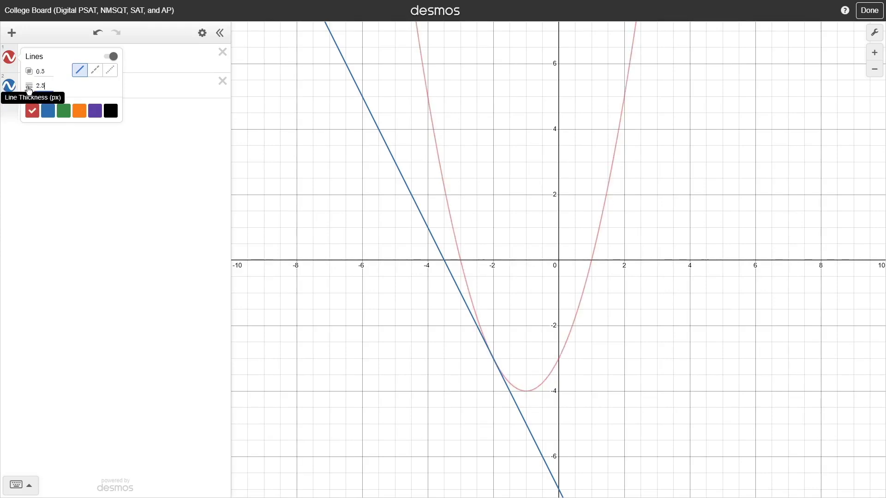
{"action": "double_click", "coordinate": [54, 74]}
{"action": "type", "text": "1"}
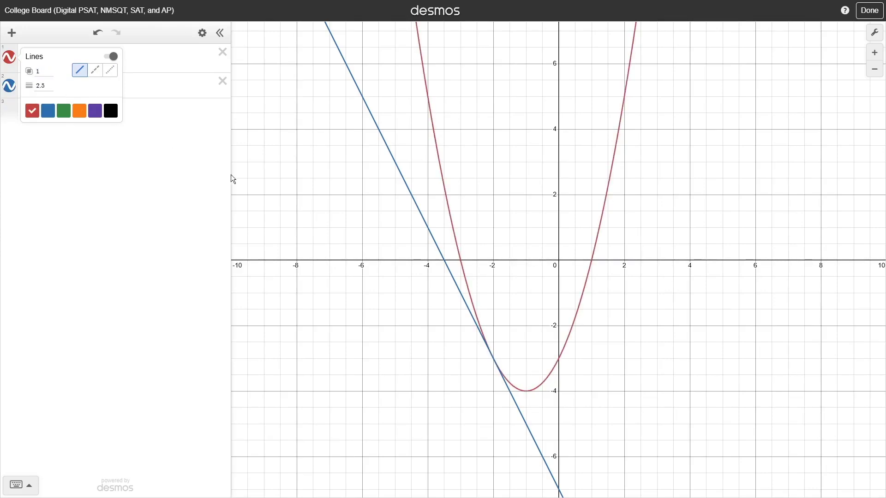
{"action": "left_click", "coordinate": [269, 182]}
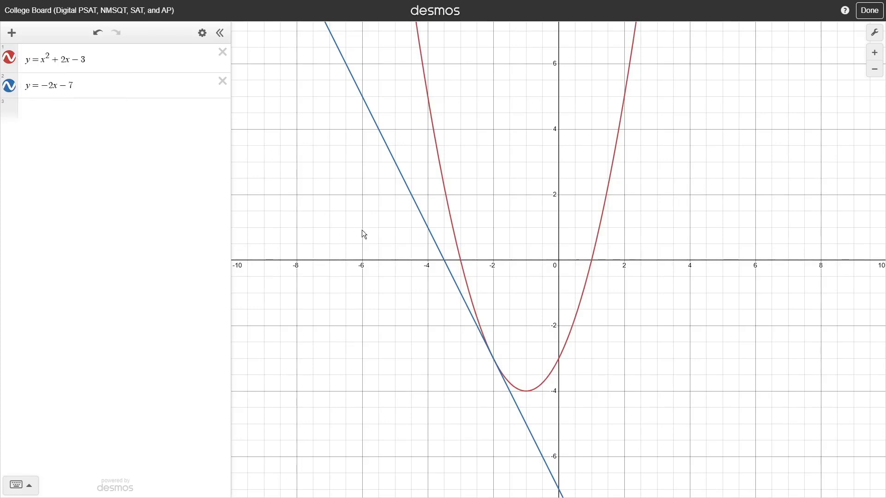
{"action": "left_click", "coordinate": [609, 182]}
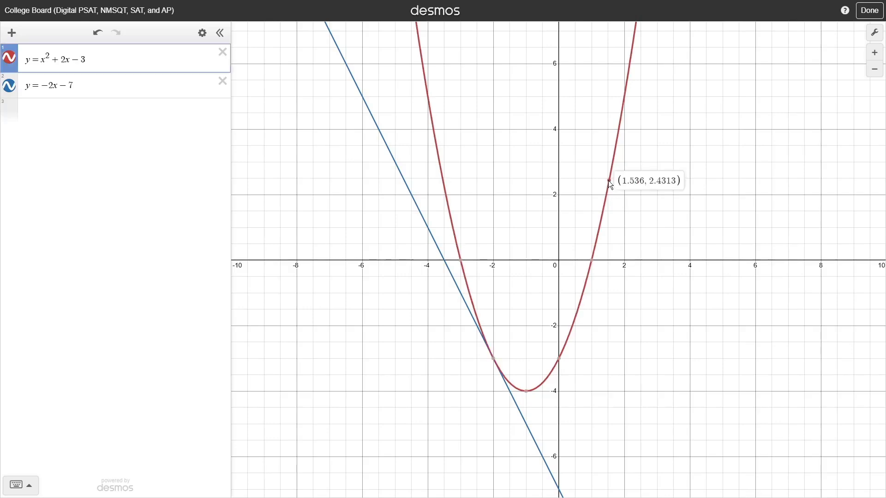
{"action": "mouse_move", "coordinate": [608, 181]}
{"action": "left_mouse_down"}
{"action": "mouse_move", "coordinate": [592, 279]}
{"action": "mouse_move", "coordinate": [546, 392]}
{"action": "mouse_move", "coordinate": [503, 380]}
{"action": "mouse_move", "coordinate": [431, 142]}
{"action": "mouse_move", "coordinate": [513, 389]}
{"action": "mouse_move", "coordinate": [596, 277]}
{"action": "mouse_move", "coordinate": [610, 190]}
{"action": "left_mouse_up"}
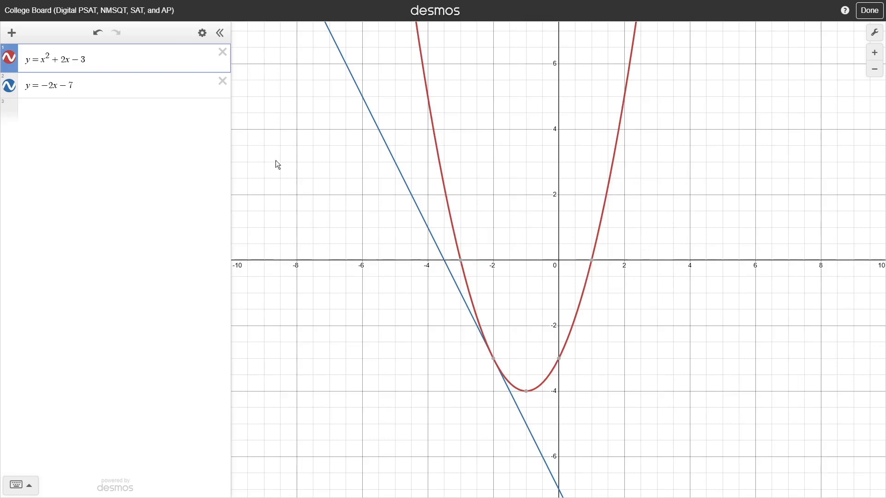
{"action": "left_click", "coordinate": [148, 87]}
{"action": "left_click", "coordinate": [148, 60]}
Inspect the parabola's key points: intercepts (−3, 0), (1, 0), (0, −3), vertex (−1, −4) and (−2, −3)
{"action": "left_click", "coordinate": [462, 261]}
{"action": "left_click", "coordinate": [494, 358]}
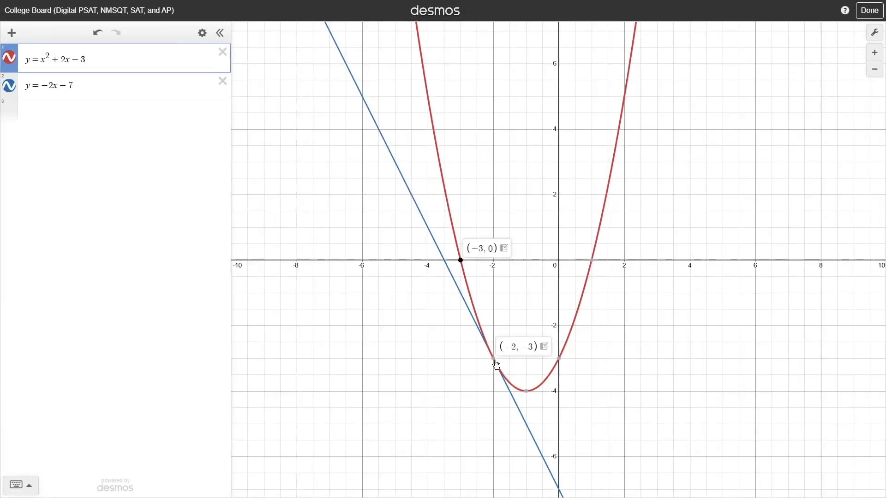
{"action": "left_click", "coordinate": [526, 391]}
{"action": "left_click", "coordinate": [560, 359]}
{"action": "left_click", "coordinate": [593, 261]}
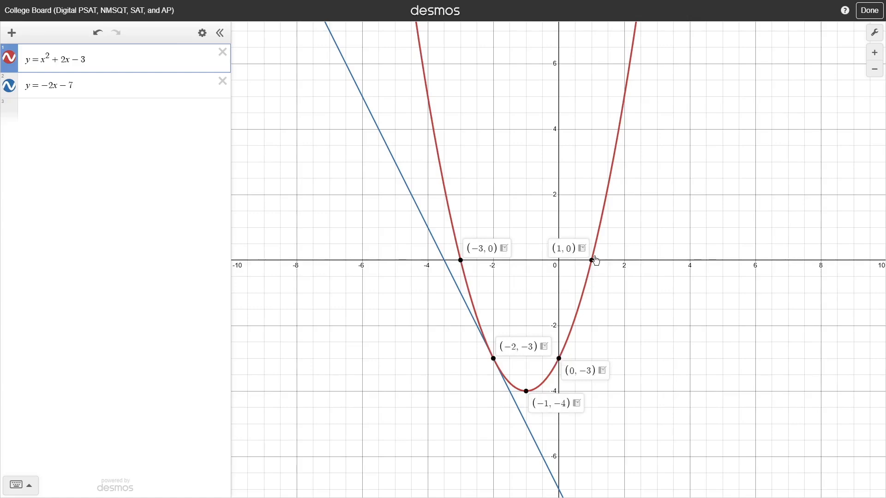
{"action": "left_click", "coordinate": [648, 314]}
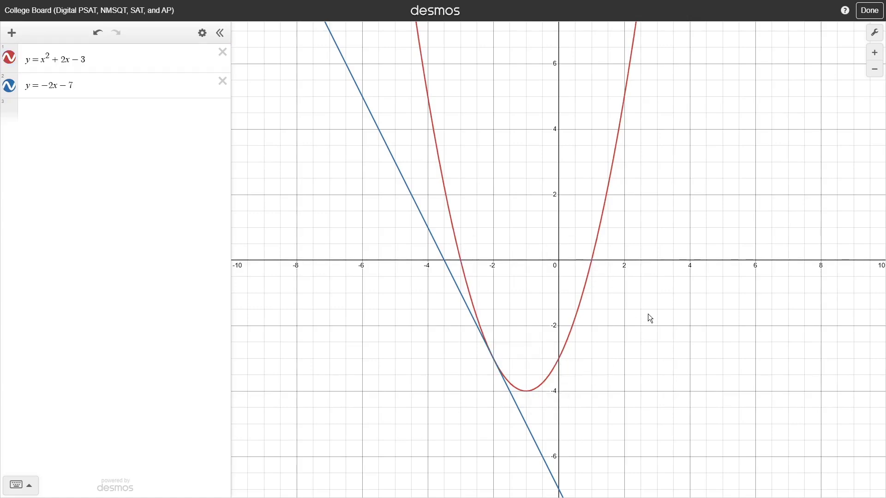
Add the parabola's left x-intercept (−3, 0) to the expression list
{"action": "left_click", "coordinate": [170, 57]}
{"action": "left_click", "coordinate": [462, 260]}
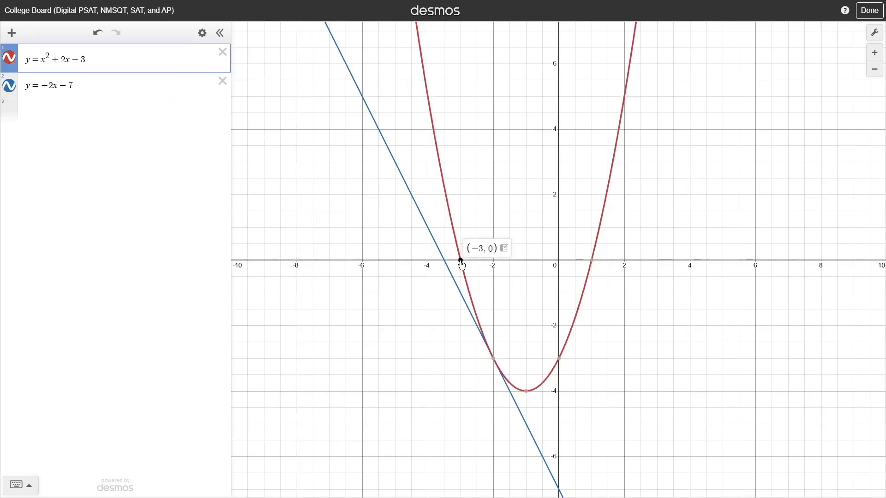
{"action": "left_click", "coordinate": [505, 250]}
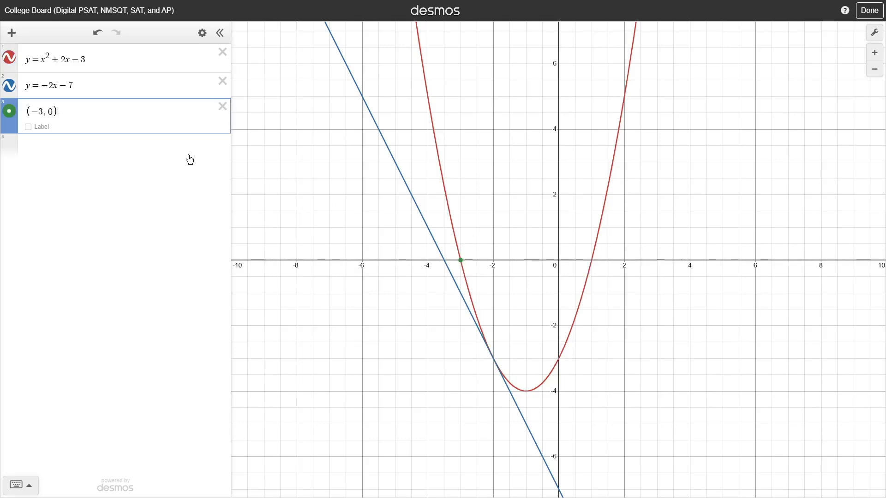
Label the point (−3, 0) as A
{"action": "left_click", "coordinate": [29, 127]}
{"action": "left_click", "coordinate": [82, 125]}
{"action": "type", "text": "A"}
{"action": "left_click", "coordinate": [295, 187]}
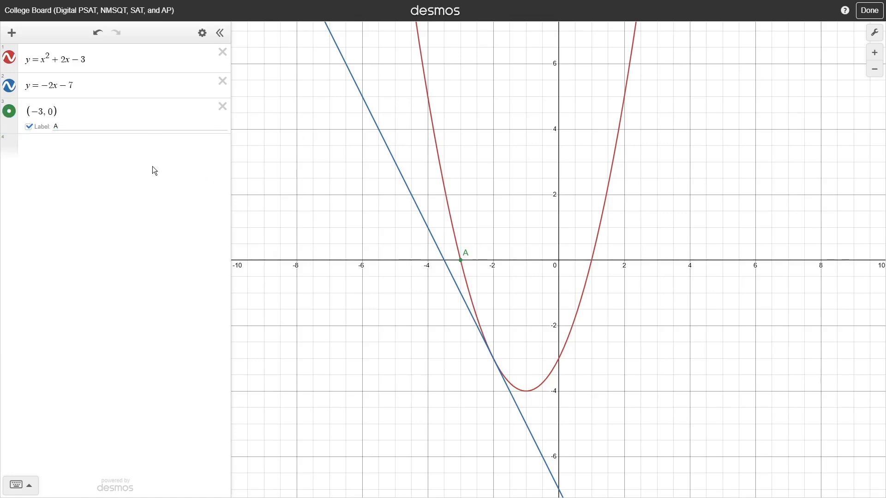
Add the point (−3, 5) labelled B, with both points left visible
{"action": "left_click", "coordinate": [63, 145]}
{"action": "type", "text": "("}
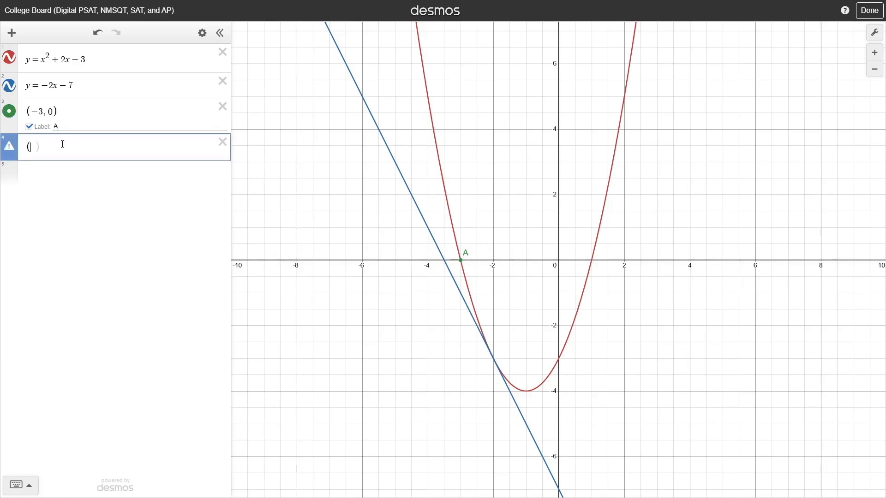
{"action": "type", "text": "-3,5"}
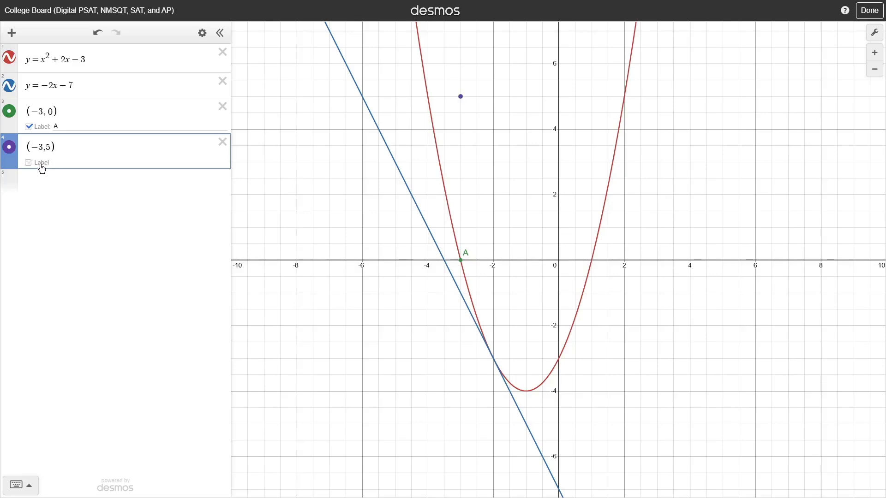
{"action": "left_click", "coordinate": [42, 164]}
{"action": "type", "text": "B"}
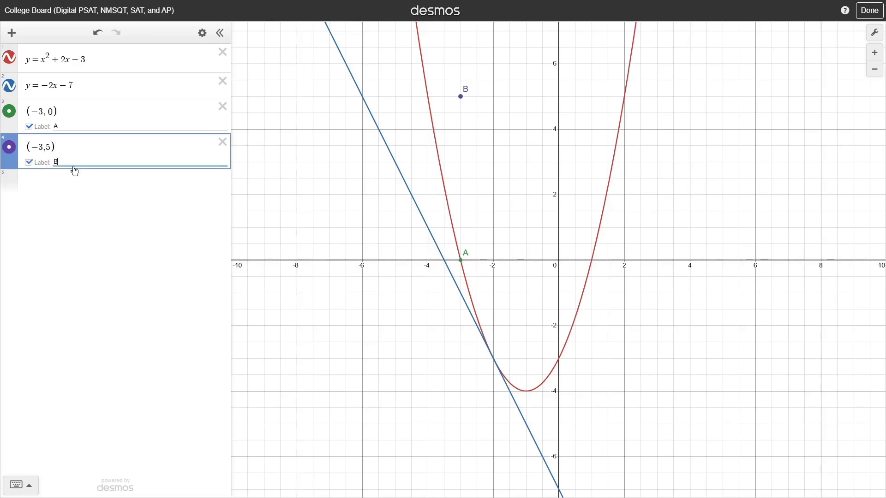
{"action": "left_click", "coordinate": [14, 152]}
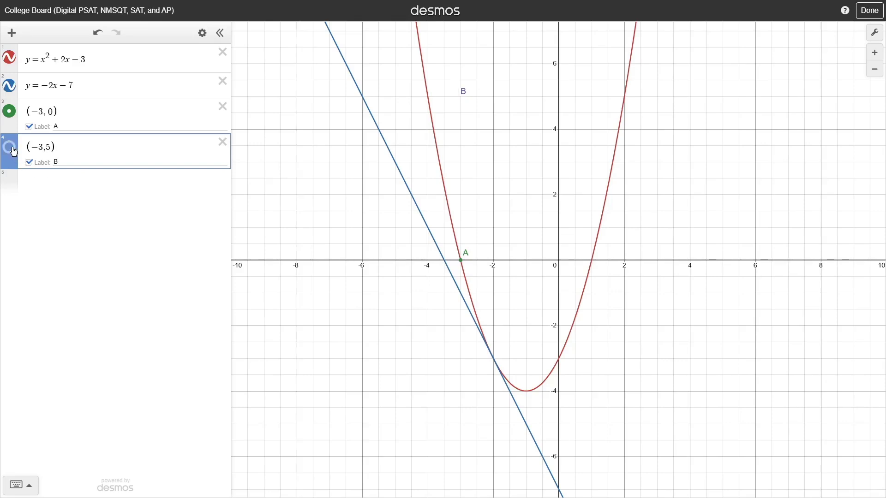
{"action": "left_click", "coordinate": [14, 152]}
{"action": "left_click", "coordinate": [10, 114]}
{"action": "left_click", "coordinate": [11, 115]}
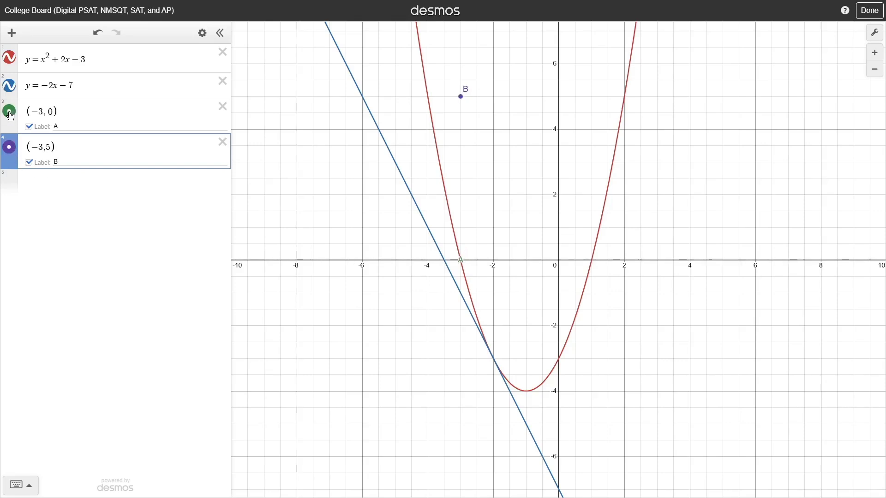
Keep point B a filled dot and place its label above-right of the point
{"action": "left_click", "coordinate": [12, 157]}
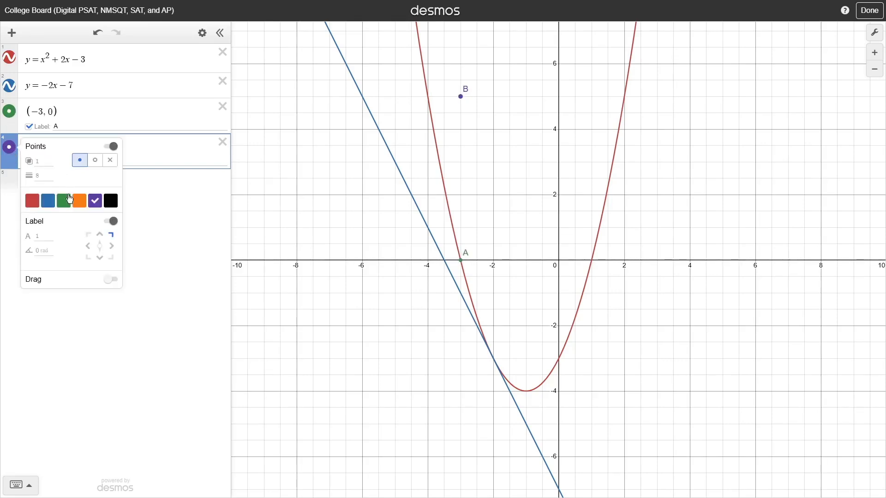
{"action": "left_click", "coordinate": [96, 161]}
{"action": "left_click", "coordinate": [80, 162]}
{"action": "left_click", "coordinate": [111, 260]}
{"action": "left_click", "coordinate": [89, 257]}
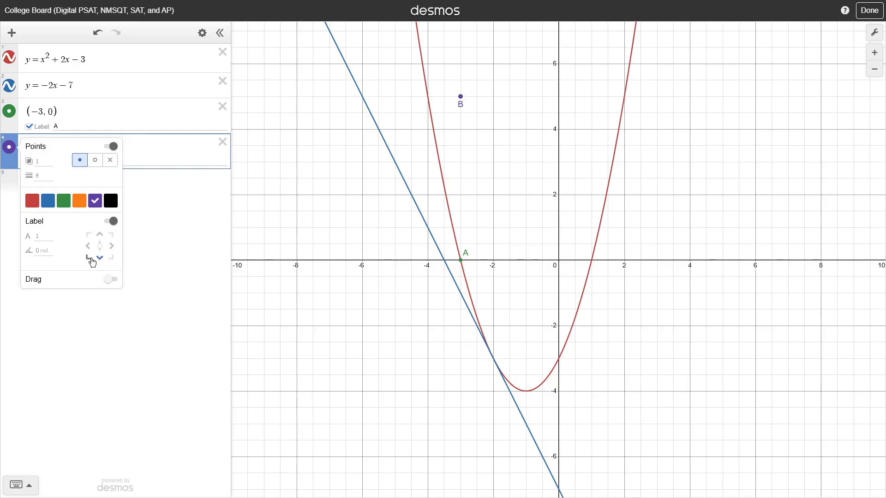
{"action": "left_click", "coordinate": [112, 237]}
Make point B draggable horizontally only and slide it to (−4, 5) on the parabola
{"action": "left_click", "coordinate": [111, 281]}
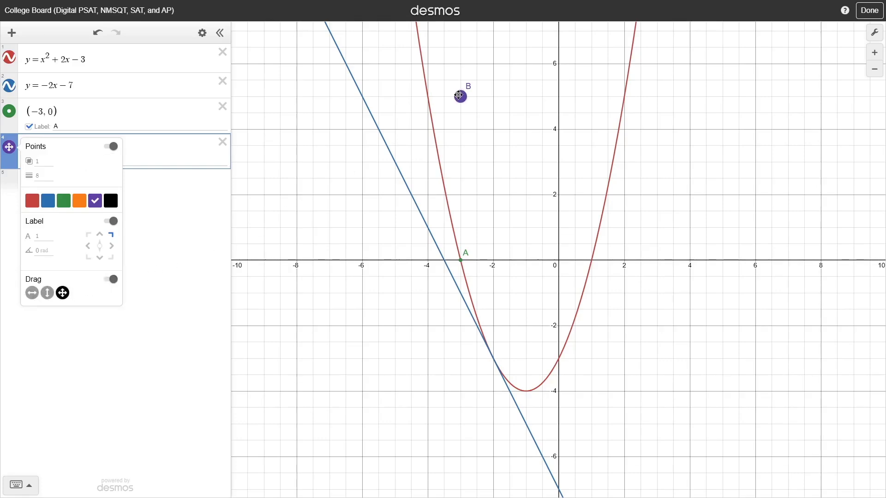
{"action": "left_click_drag", "start_coordinate": [459, 95], "coordinate": [625, 96]}
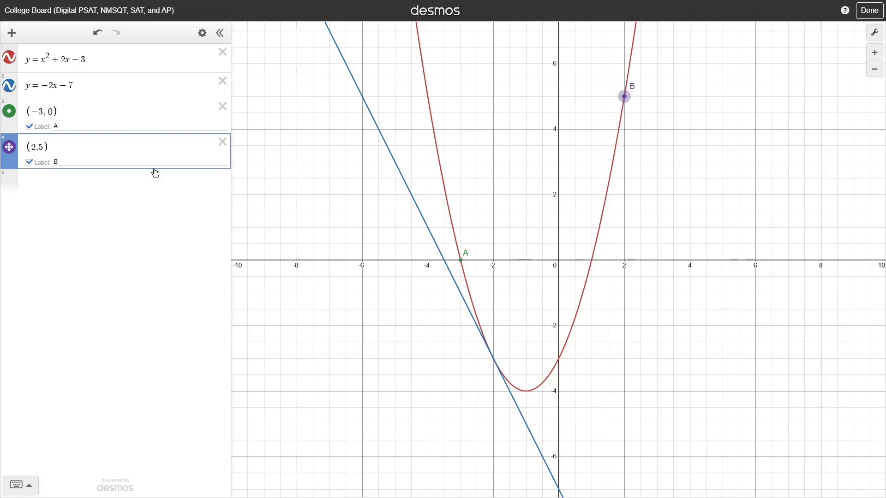
{"action": "left_click", "coordinate": [10, 146]}
{"action": "left_click", "coordinate": [32, 294]}
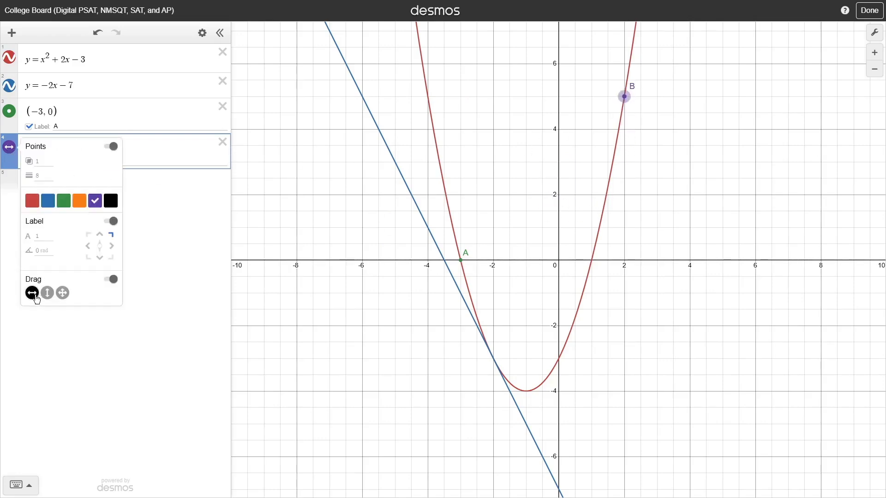
{"action": "left_click_drag", "start_coordinate": [624, 97], "coordinate": [428, 98]}
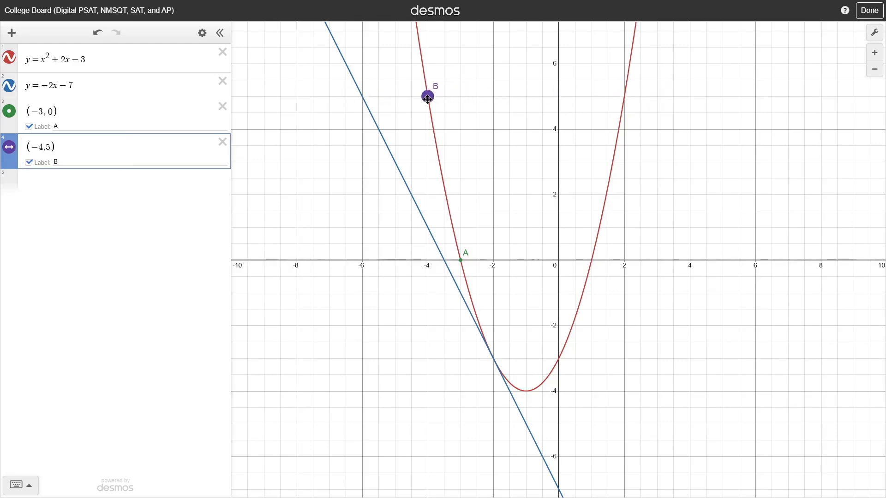
{"action": "left_click", "coordinate": [395, 166]}
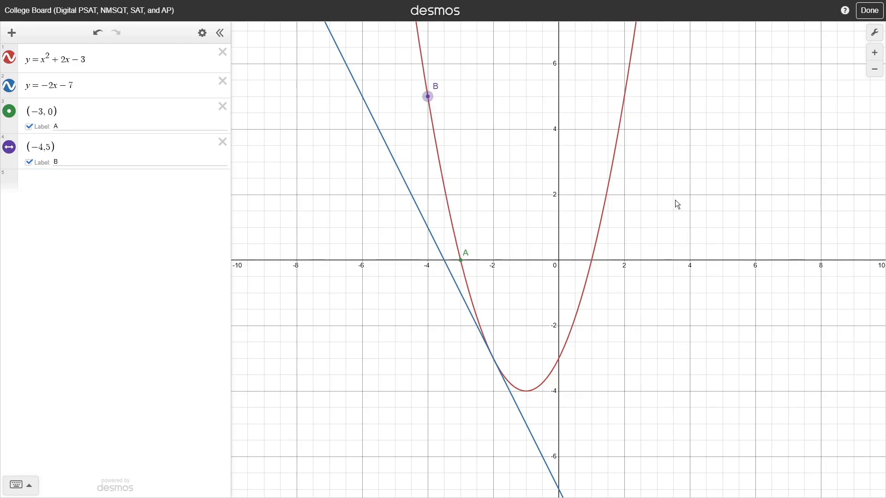
{"action": "left_click_drag", "start_coordinate": [678, 204], "coordinate": [674, 237]}
Zoom in and out and pan around the graph, then reset it to the default view
{"action": "scroll", "coordinate": [676, 233], "scroll_direction": "down", "scroll_amount": 3}
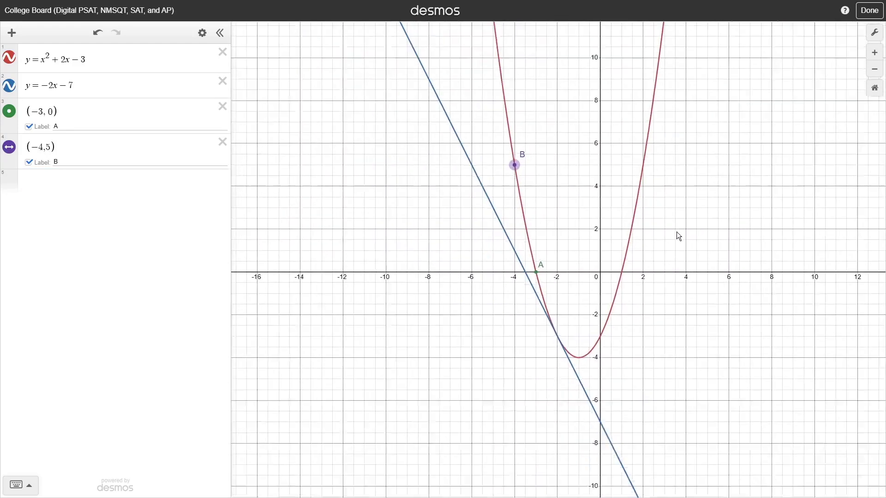
{"action": "scroll", "coordinate": [677, 233], "scroll_direction": "up", "scroll_amount": 2}
{"action": "scroll", "coordinate": [535, 374], "scroll_direction": "up", "scroll_amount": 4}
{"action": "scroll", "coordinate": [534, 378], "scroll_direction": "down", "scroll_amount": 2}
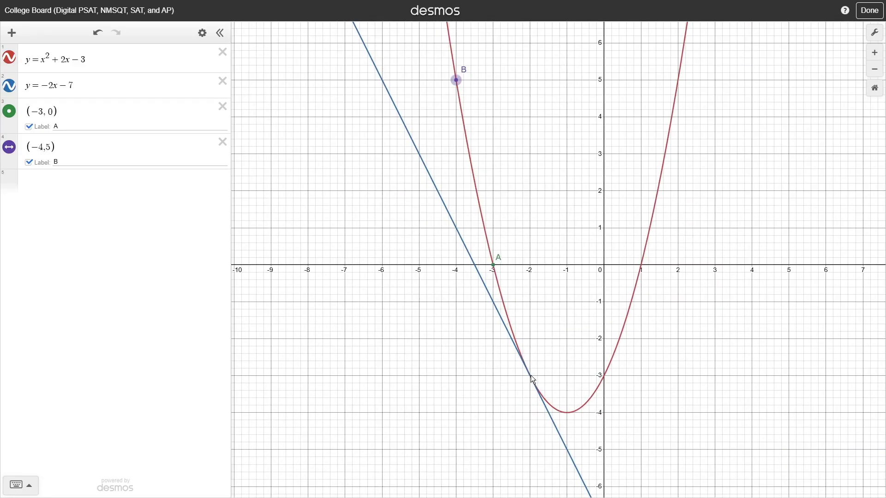
{"action": "left_click", "coordinate": [875, 55]}
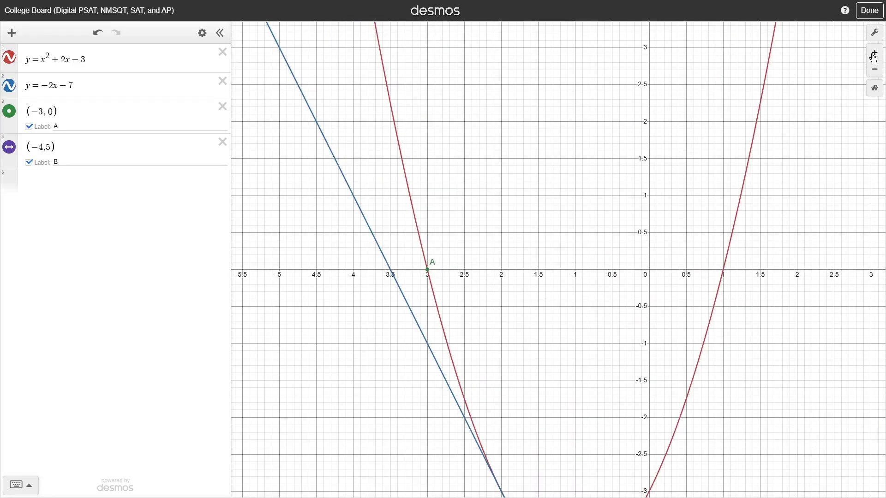
{"action": "left_click", "coordinate": [874, 54]}
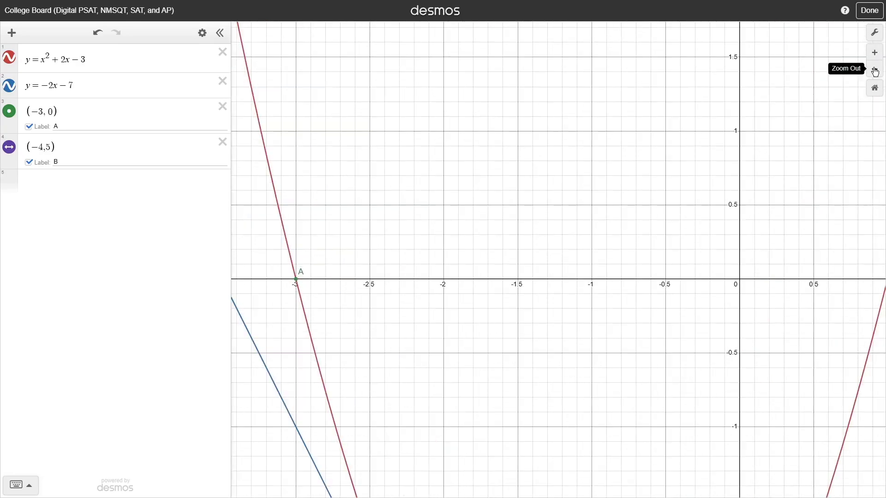
{"action": "left_click", "coordinate": [876, 70]}
{"action": "left_click", "coordinate": [876, 70]}
{"action": "left_click", "coordinate": [875, 71]}
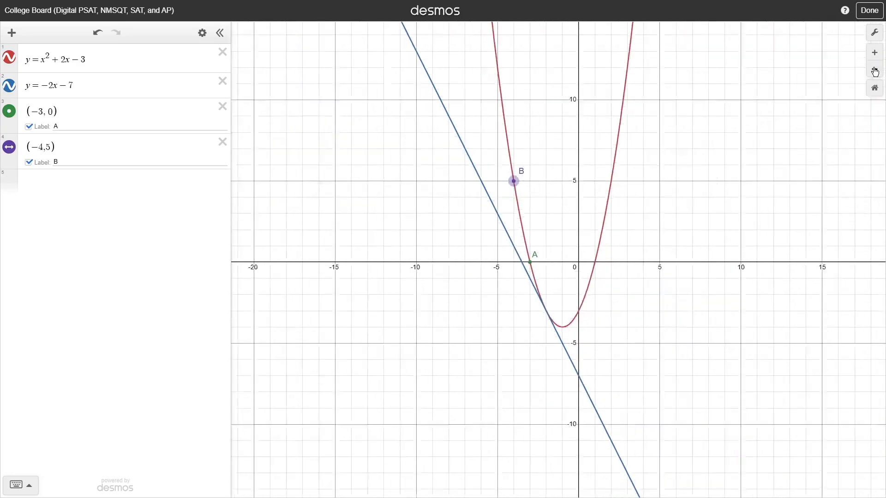
{"action": "left_click_drag", "start_coordinate": [716, 202], "coordinate": [729, 165]}
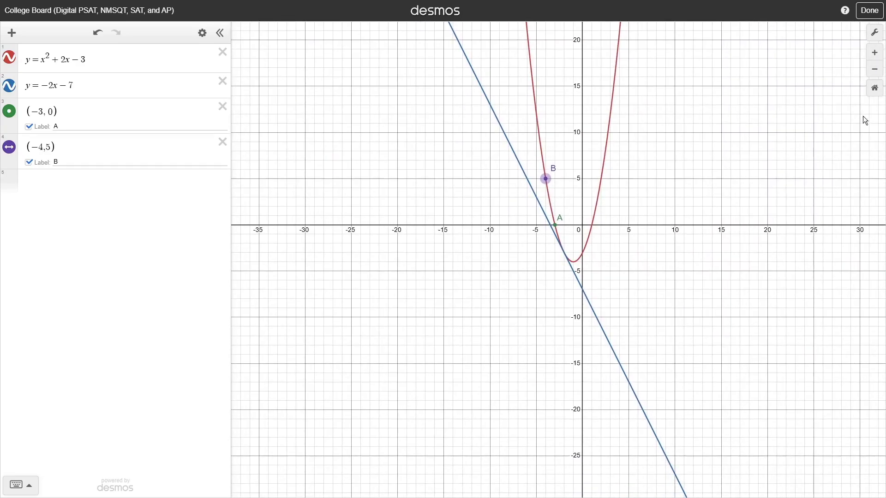
{"action": "left_click", "coordinate": [875, 88]}
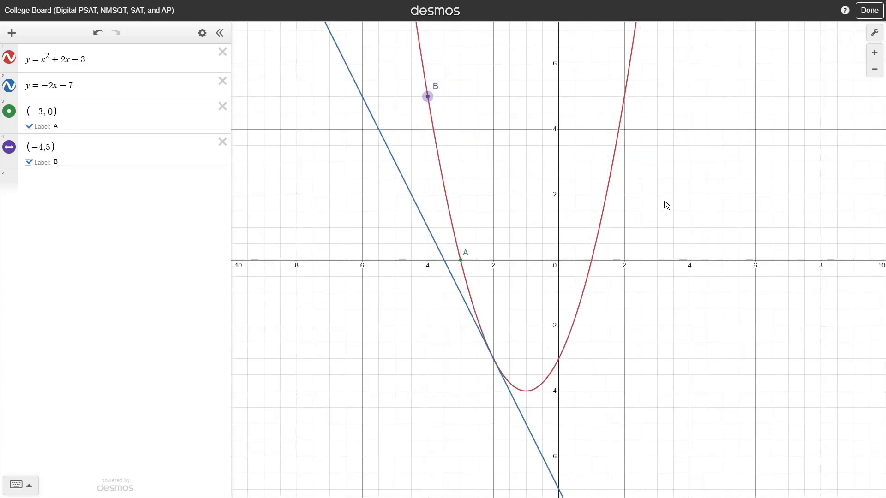
Set the x-axis range to −100 to 100, y-axis to −70 to 70, with y step 10
{"action": "left_click", "coordinate": [873, 35]}
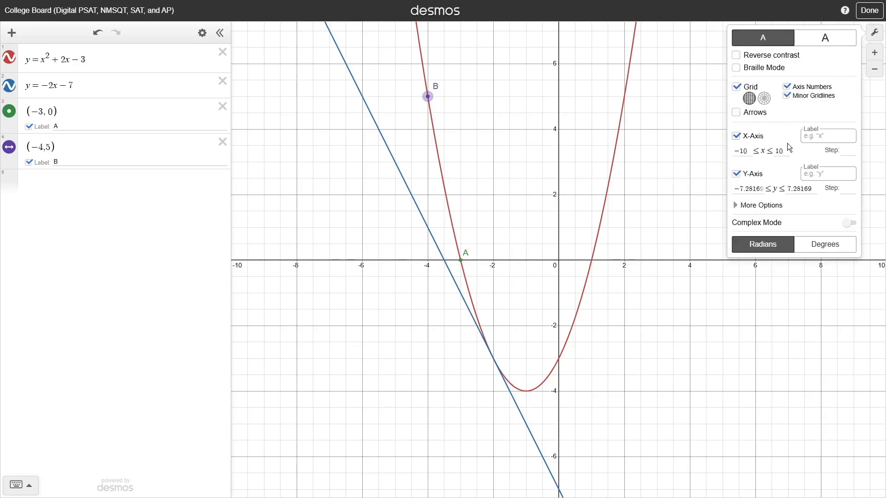
{"action": "left_click", "coordinate": [747, 152]}
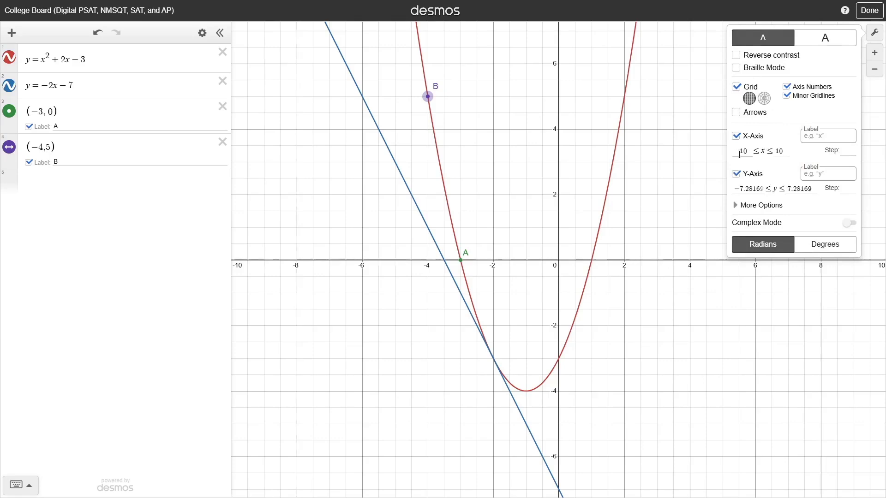
{"action": "type", "text": "0"}
{"action": "left_click", "coordinate": [783, 151]}
{"action": "type", "text": "0"}
{"action": "double_click", "coordinate": [745, 190]}
{"action": "type", "text": "70"}
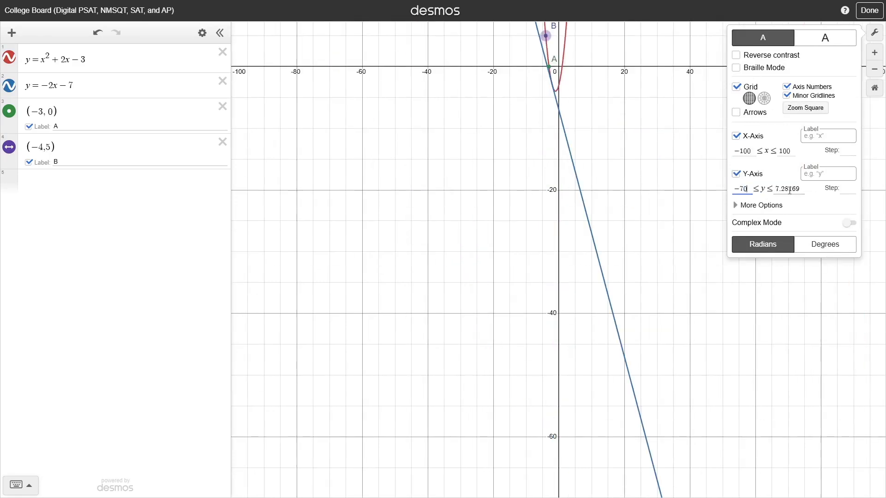
{"action": "double_click", "coordinate": [790, 190]}
{"action": "type", "text": "70"}
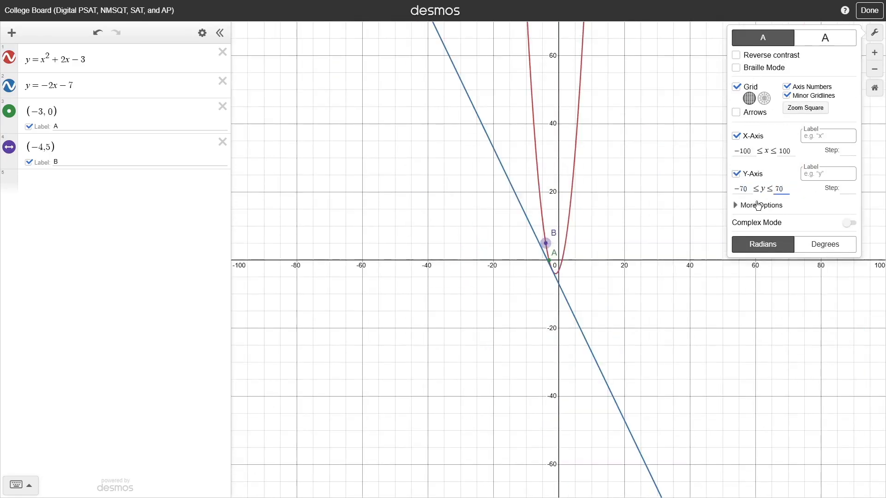
{"action": "left_click", "coordinate": [843, 191]}
{"action": "type", "text": "10"}
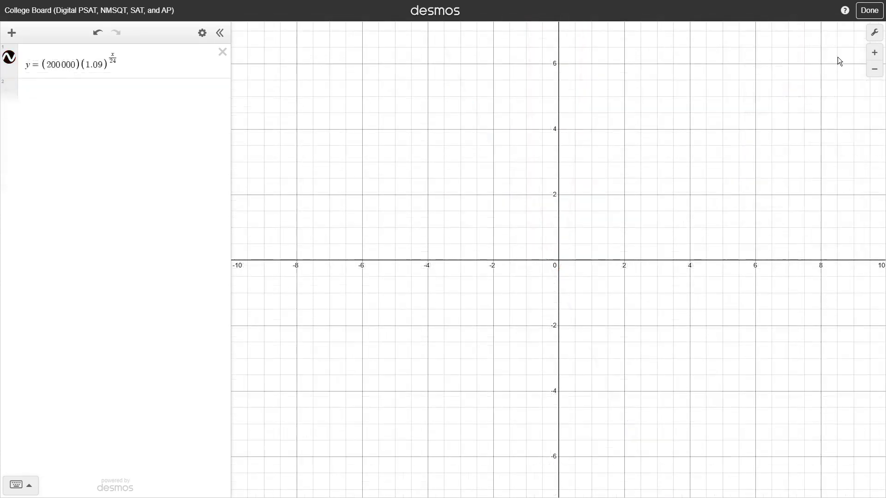
Try other window bounds: 800 for the x limits, 50000 and 800000 for the y limits
{"action": "left_click", "coordinate": [873, 34]}
{"action": "double_click", "coordinate": [745, 151]}
{"action": "type", "text": "800"}
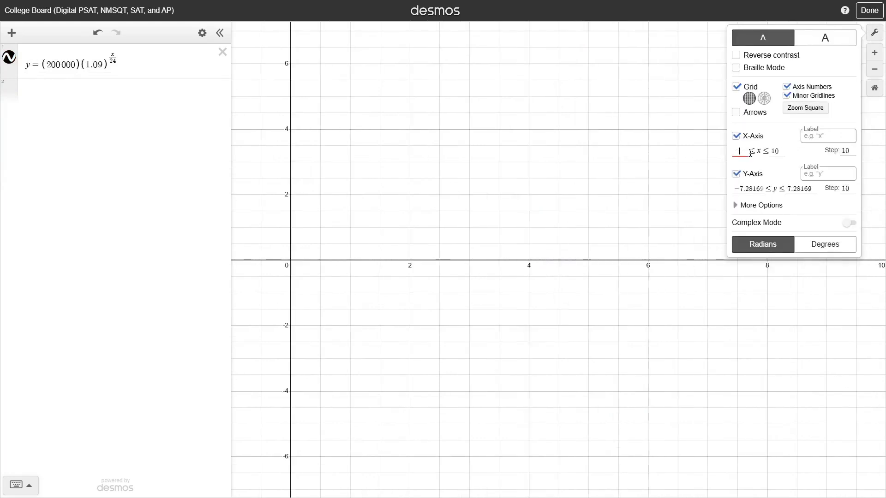
{"action": "key", "text": "Tab"}
{"action": "type", "text": "800"}
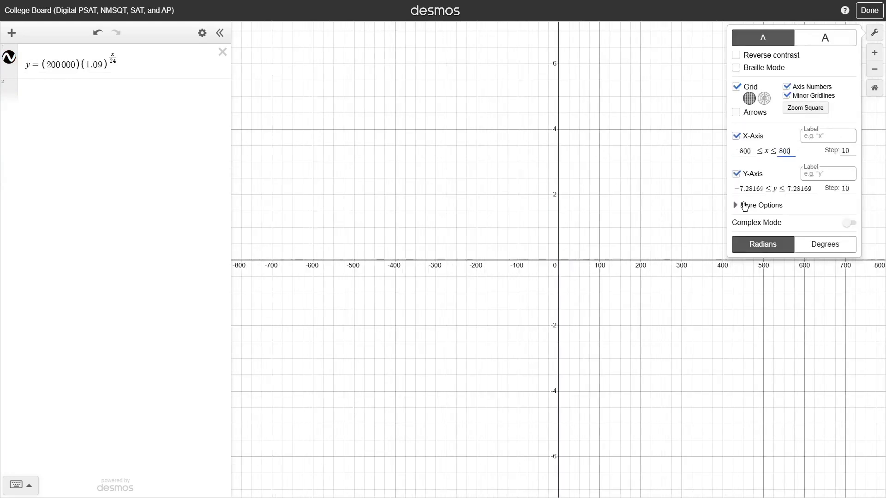
{"action": "double_click", "coordinate": [749, 189]}
{"action": "type", "text": "50000"}
{"action": "left_click", "coordinate": [812, 190]}
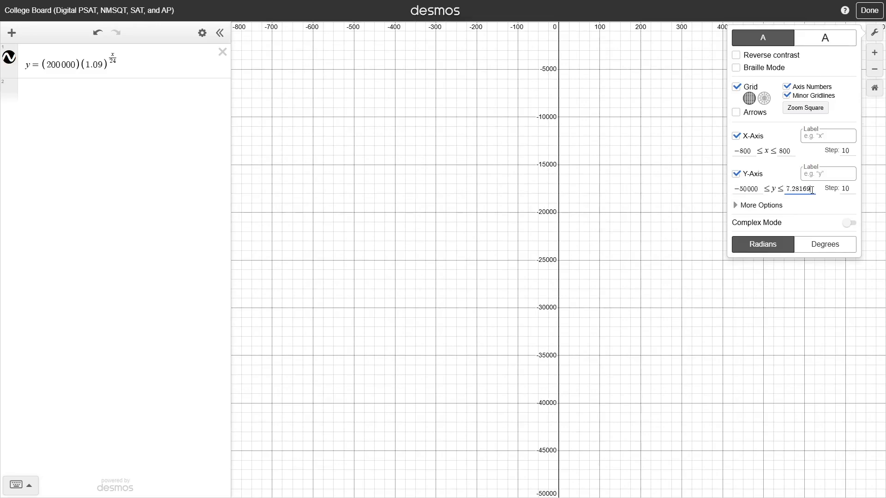
{"action": "double_click", "coordinate": [812, 190]}
{"action": "type", "text": "800000"}
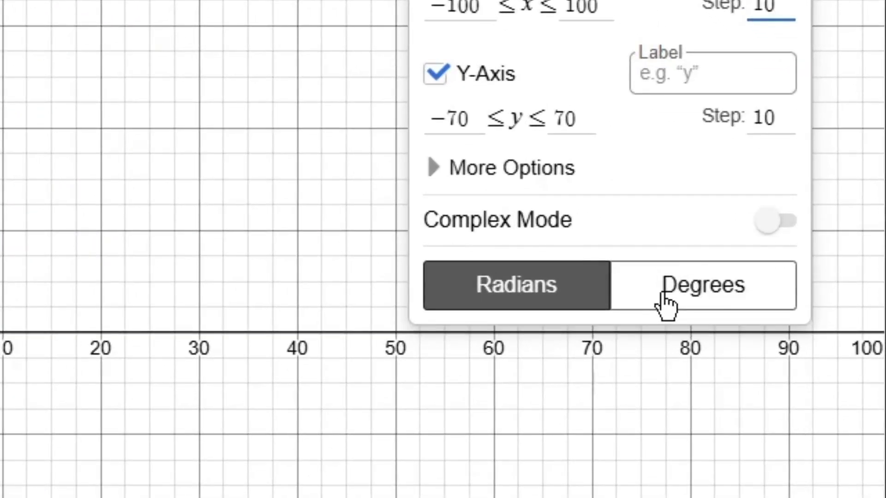
Switch angle measure to degrees and back to radians, then close the graph settings
{"action": "left_click", "coordinate": [663, 294]}
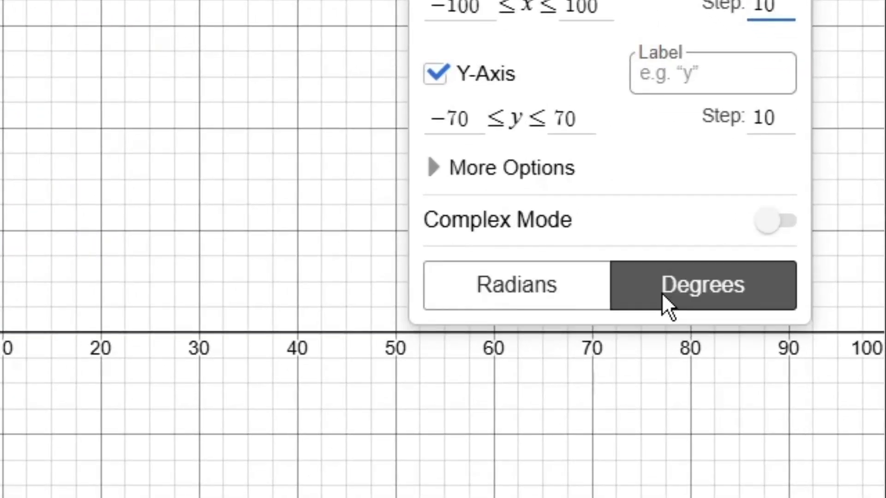
{"action": "left_click", "coordinate": [529, 292]}
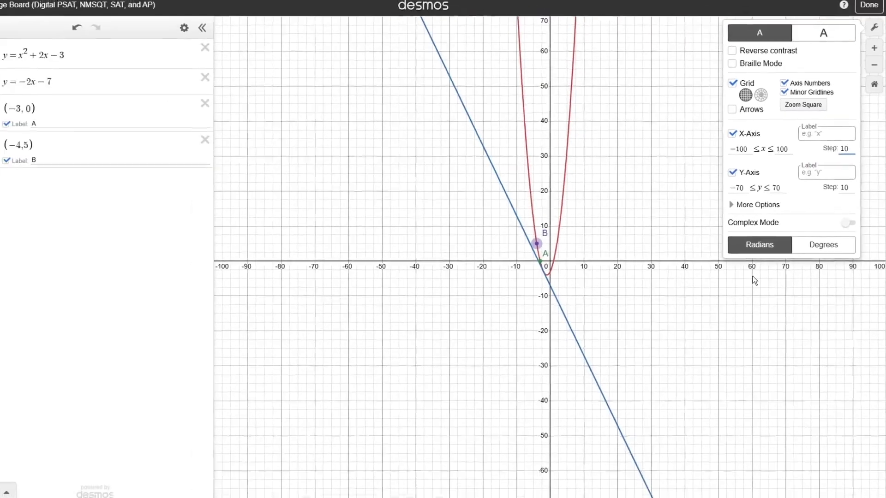
{"action": "left_click", "coordinate": [753, 277]}
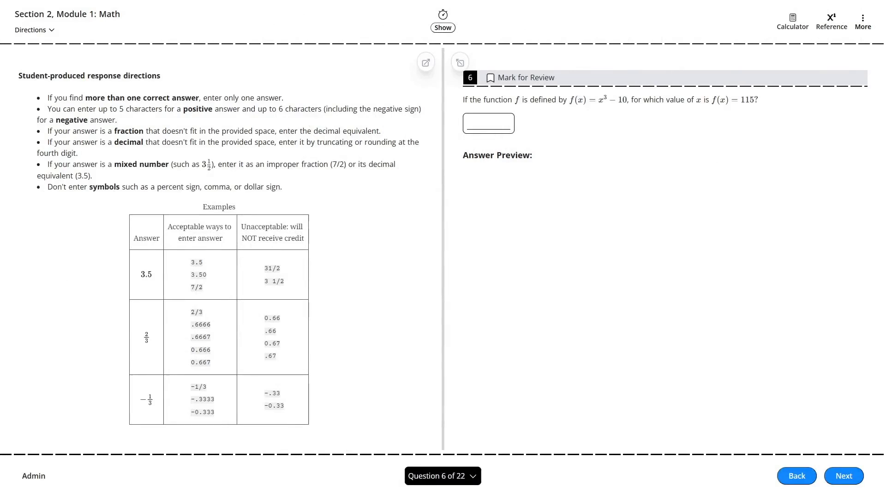
Graph f(x)=x^3-10 and raise the y-axis maximum to 130
{"action": "left_click", "coordinate": [793, 29]}
{"action": "left_click", "coordinate": [97, 131]}
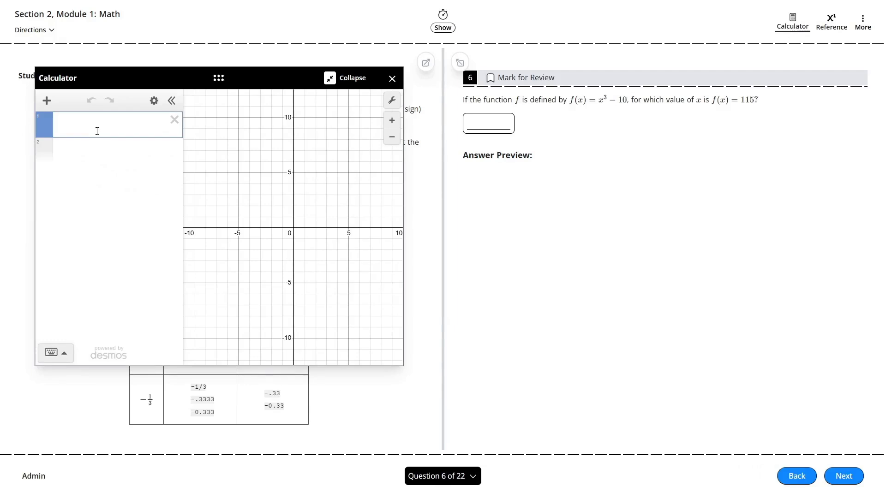
{"action": "type", "text": "f(x)"}
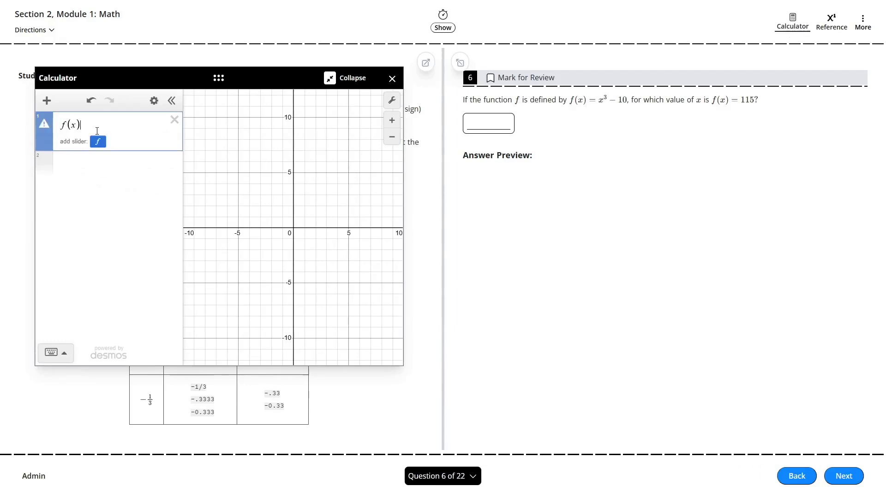
{"action": "type", "text": "=x^3"}
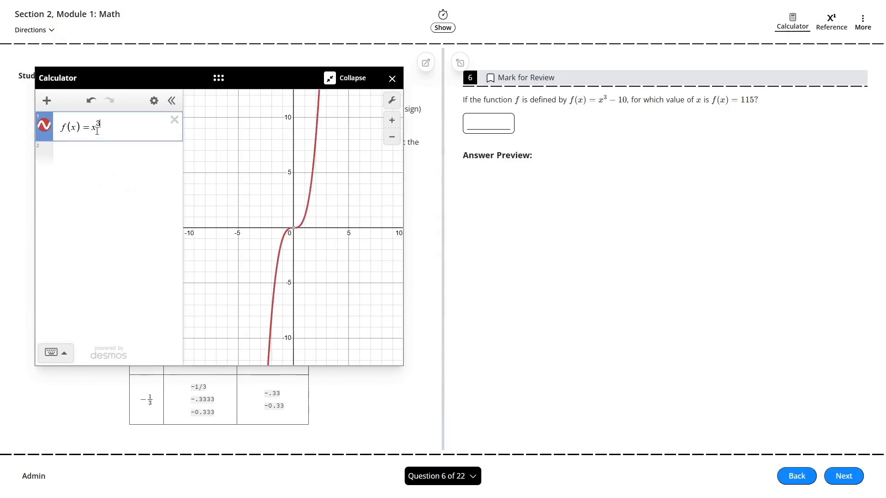
{"action": "type", "text": "-10"}
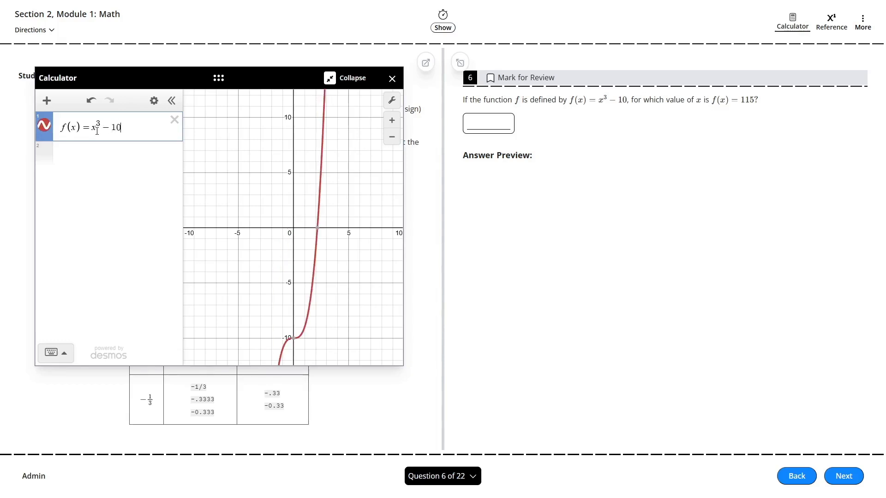
{"action": "left_click", "coordinate": [390, 101]}
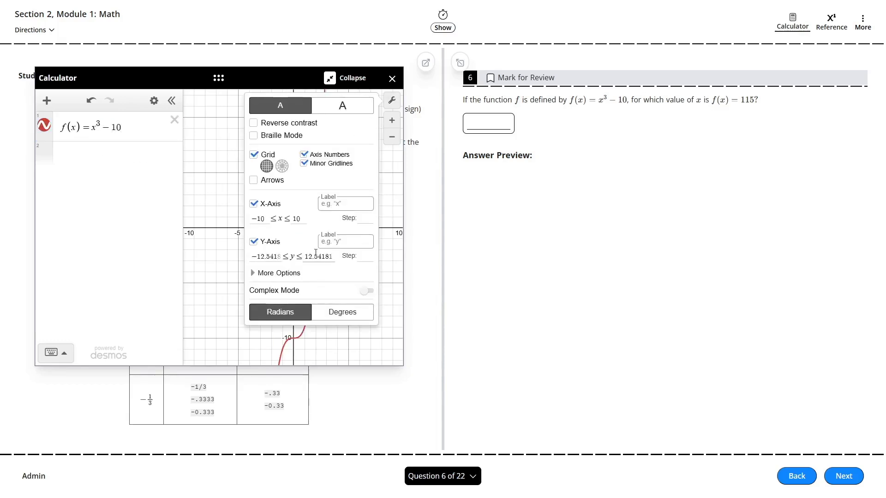
{"action": "double_click", "coordinate": [337, 257]}
{"action": "type", "text": "130"}
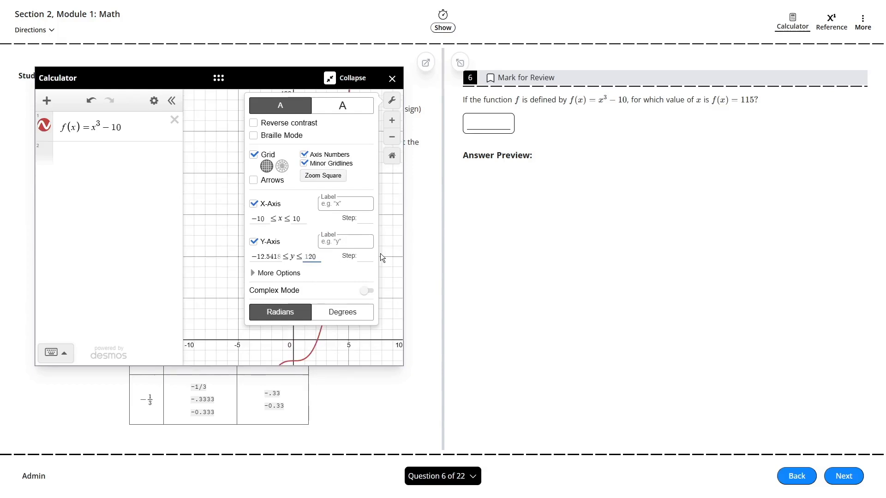
{"action": "left_click", "coordinate": [231, 237]}
Trace the curve to (5, 115) and select question 6's answer box for entering 5
{"action": "left_click_drag", "start_coordinate": [232, 236], "coordinate": [226, 244]}
{"action": "key", "text": "Right"}
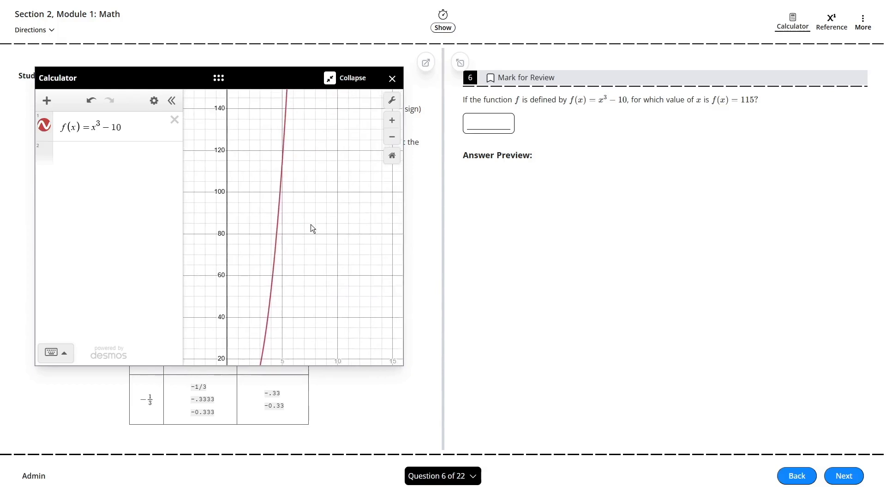
{"action": "key", "text": "Up"}
{"action": "left_click_drag", "start_coordinate": [278, 224], "coordinate": [290, 191]}
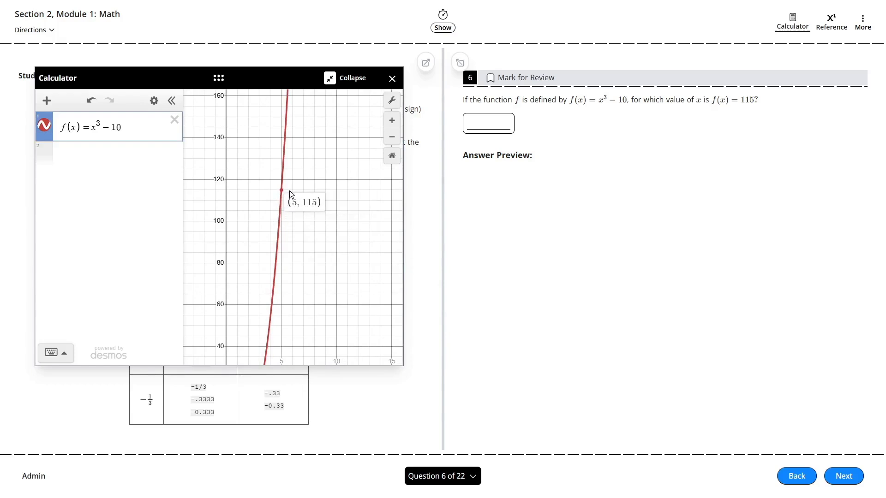
{"action": "left_click", "coordinate": [505, 120]}
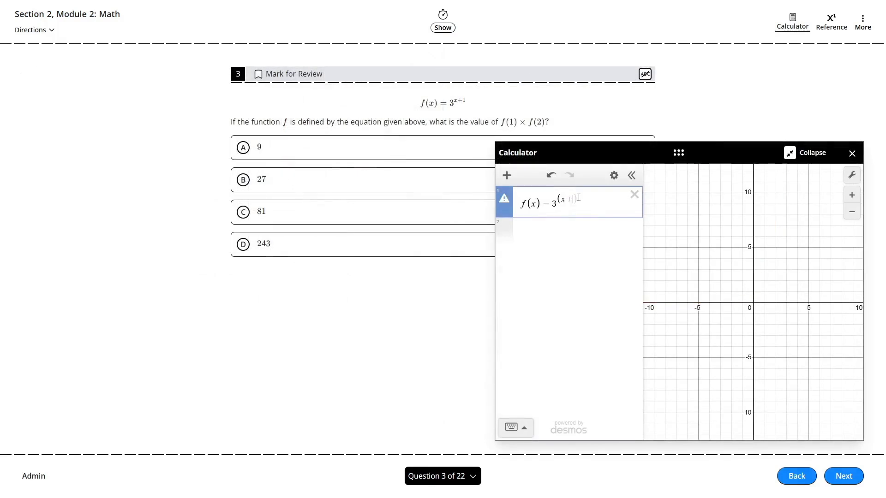
Finish f(x)=3^(x+1), evaluate f(1)*f(2) as 243, and choose answer D (243)
{"action": "type", "text": ")=3^(x+1)"}
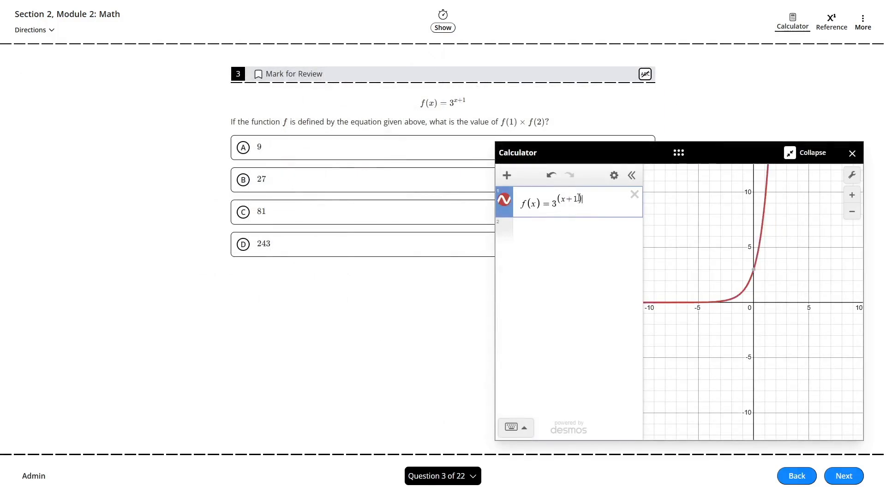
{"action": "key", "text": "Return"}
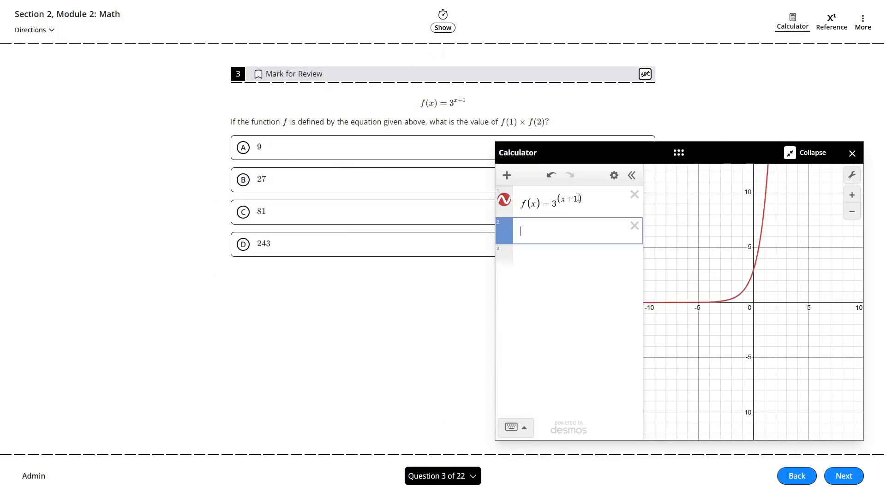
{"action": "type", "text": "f(1)*f(2)"}
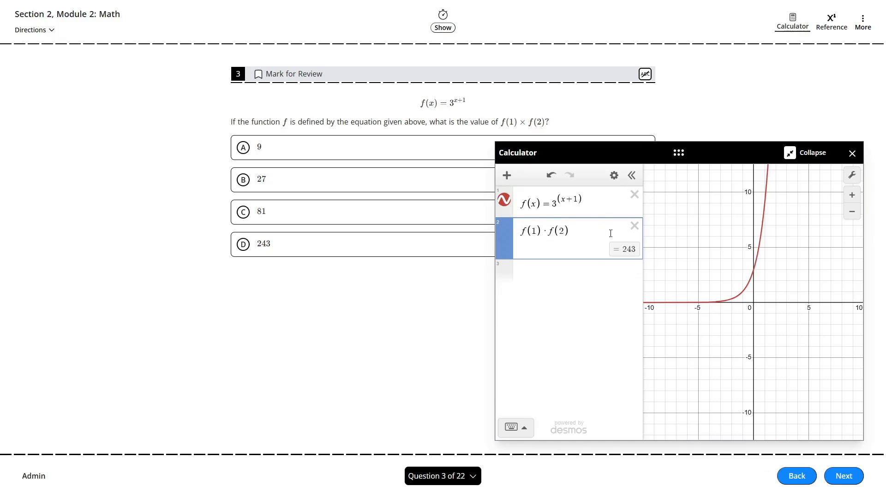
{"action": "left_click", "coordinate": [364, 255]}
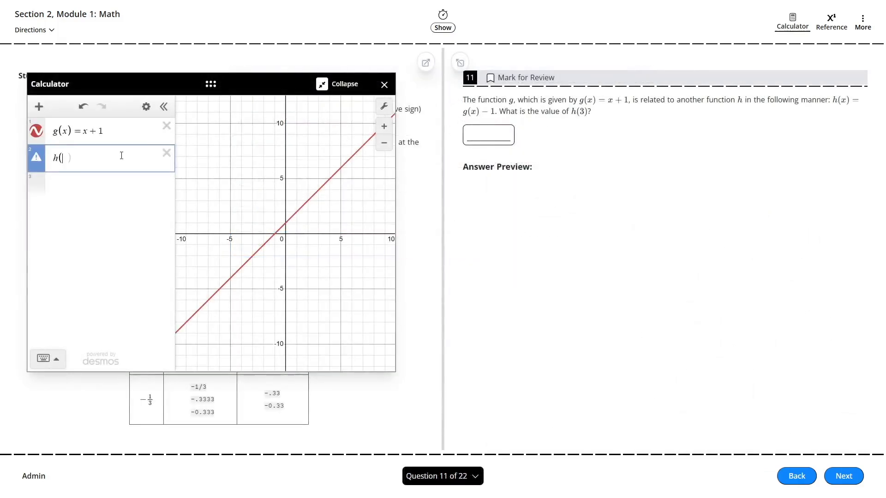
Define h(x)=g(x)-1 and evaluate h(3) in a new row, which gives 3
{"action": "type", "text": "x)"}
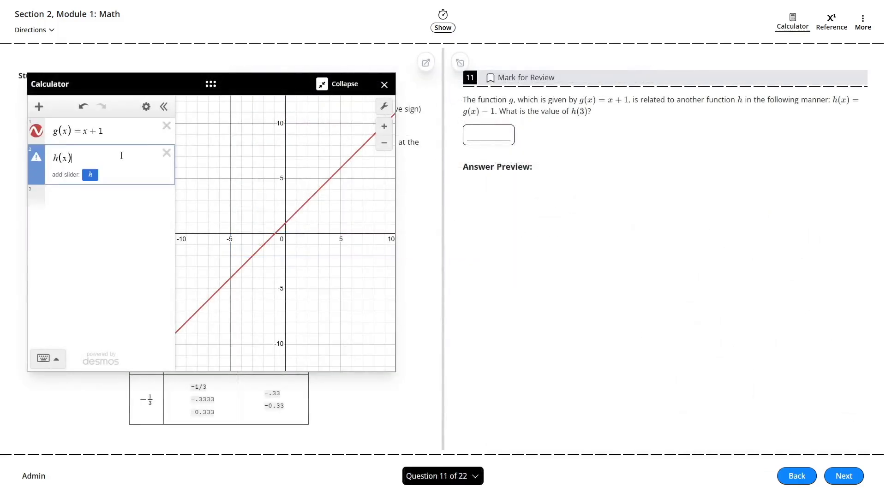
{"action": "type", "text": "=g(x)-1"}
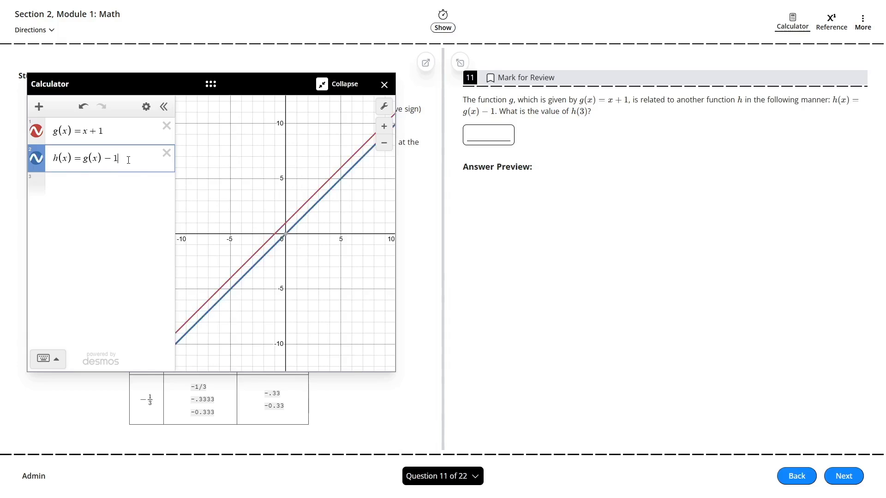
{"action": "left_click", "coordinate": [103, 184]}
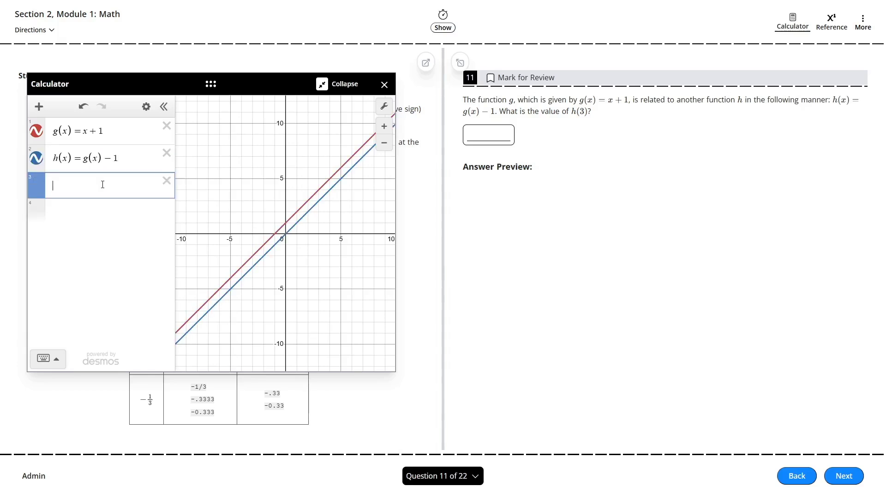
{"action": "type", "text": "h(3)"}
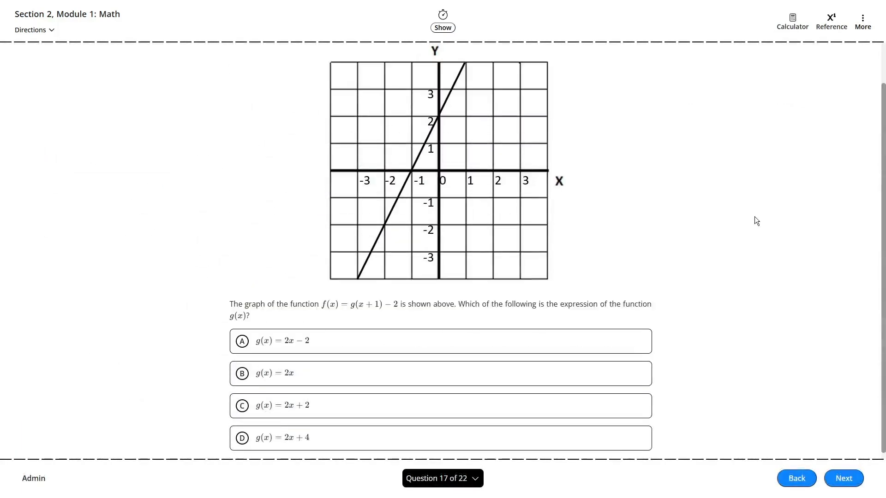
In the graphing calculator enter g(x)=2x+c with a slider for c, and f(x)=g(x+1)-2
{"action": "scroll", "coordinate": [757, 221], "scroll_direction": "down", "scroll_amount": 1}
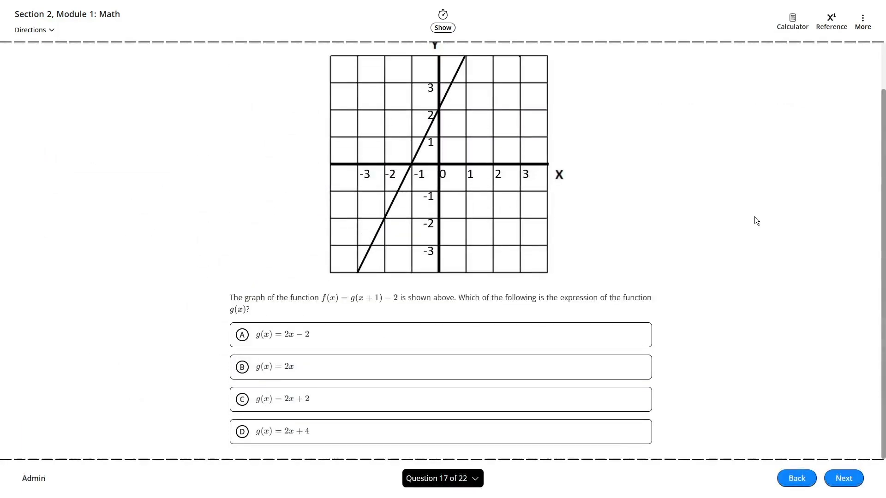
{"action": "left_click", "coordinate": [793, 20]}
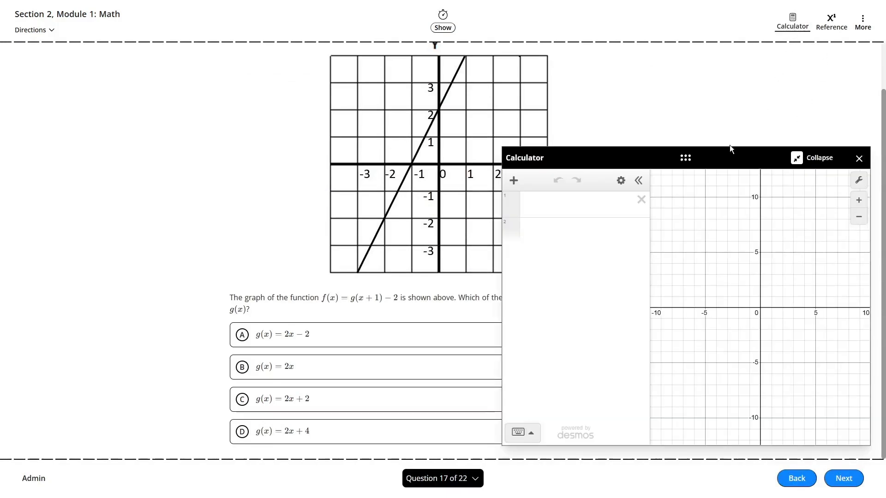
{"action": "left_click", "coordinate": [587, 209]}
{"action": "type", "text": "g(x) = 2x + c"}
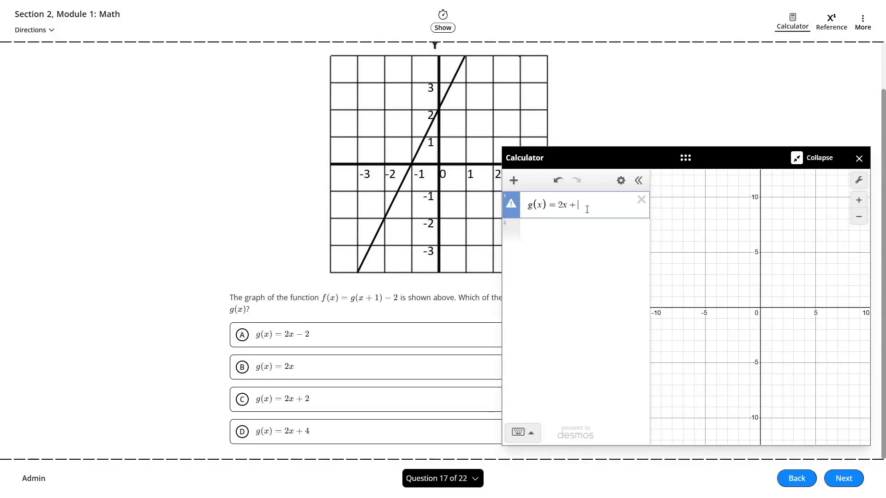
{"action": "left_click", "coordinate": [565, 221]}
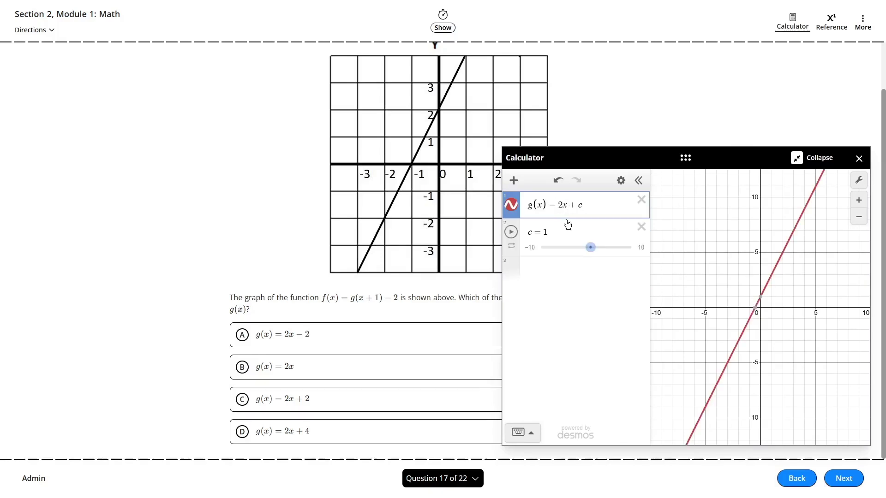
{"action": "left_click", "coordinate": [573, 273]}
{"action": "type", "text": "f(x)=g(x+1)-2"}
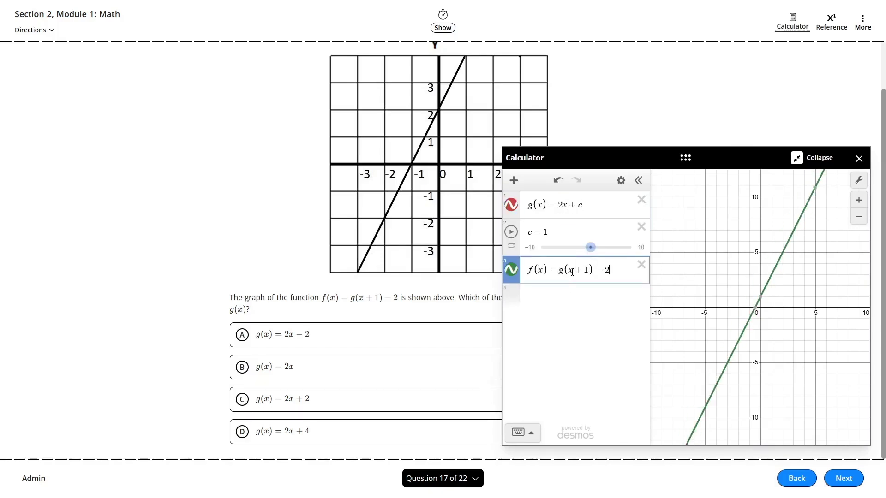
Drag c to 2 so the line matches the graph, and choose g(x)=2x+2
{"action": "scroll", "coordinate": [760, 307], "scroll_direction": "up", "scroll_amount": 5}
{"action": "scroll", "coordinate": [761, 308], "scroll_direction": "up", "scroll_amount": 1}
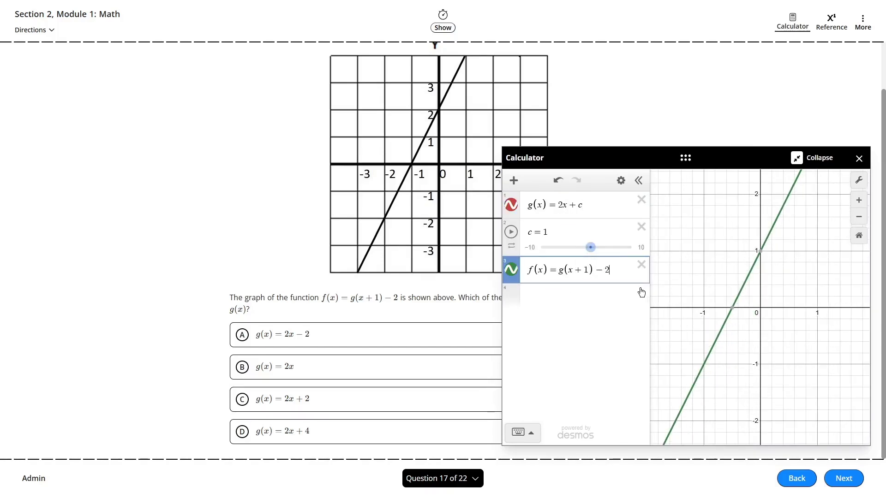
{"action": "left_click_drag", "start_coordinate": [591, 249], "coordinate": [596, 258]}
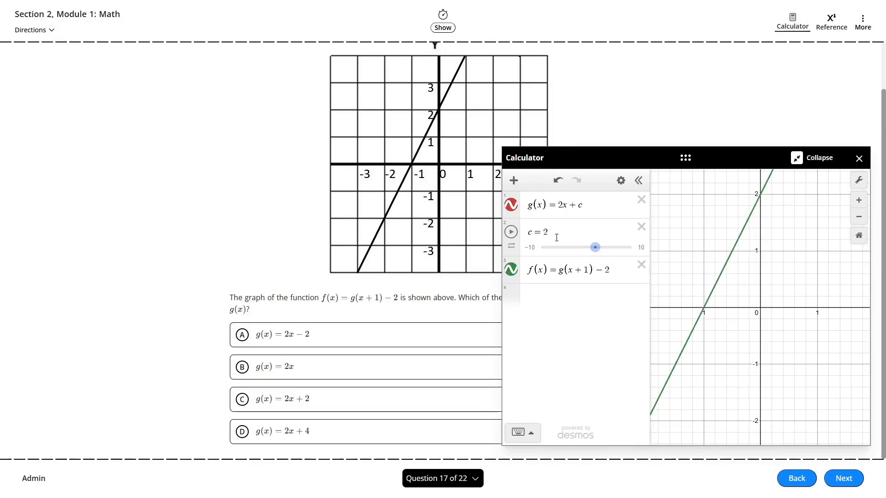
{"action": "left_click_drag", "start_coordinate": [710, 213], "coordinate": [728, 292]}
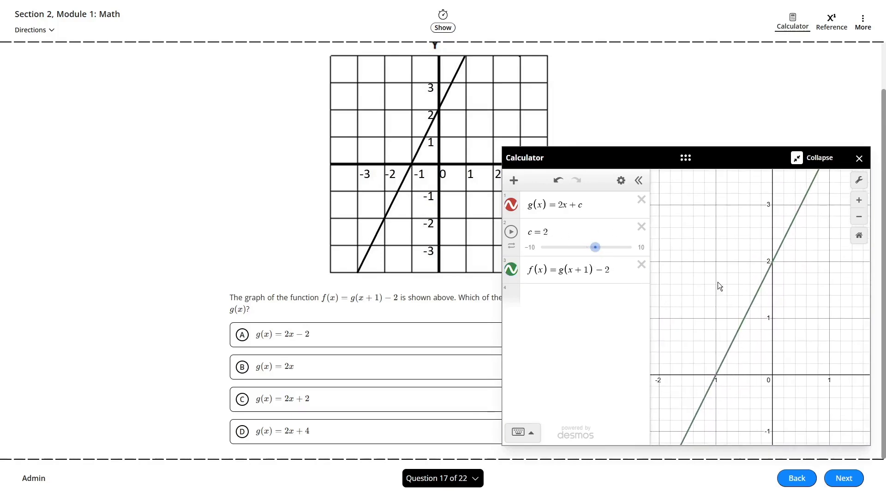
{"action": "left_click", "coordinate": [271, 411]}
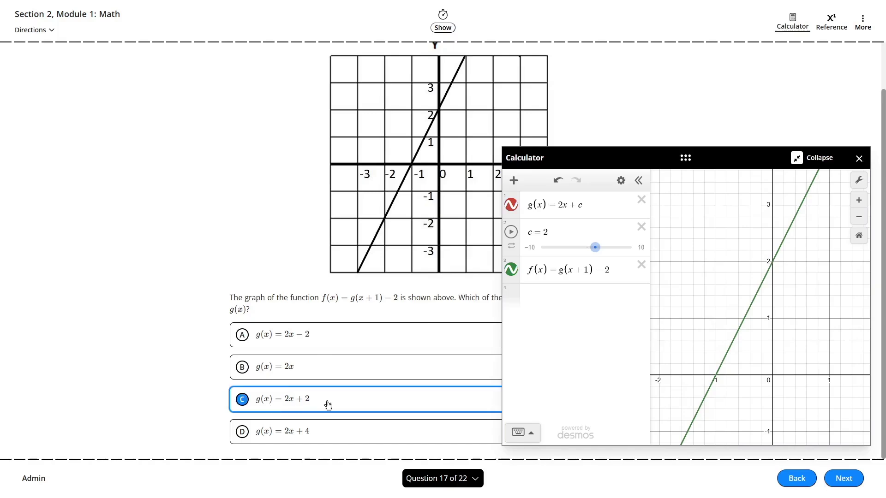
Set the c slider limits to -10 and 100
{"action": "left_click", "coordinate": [640, 248]}
{"action": "type", "text": "100"}
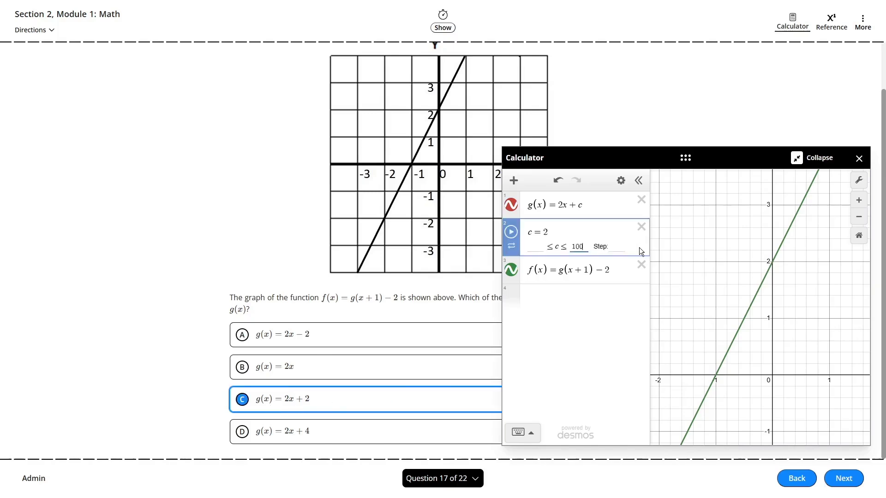
{"action": "left_click", "coordinate": [537, 248]}
{"action": "type", "text": "-10"}
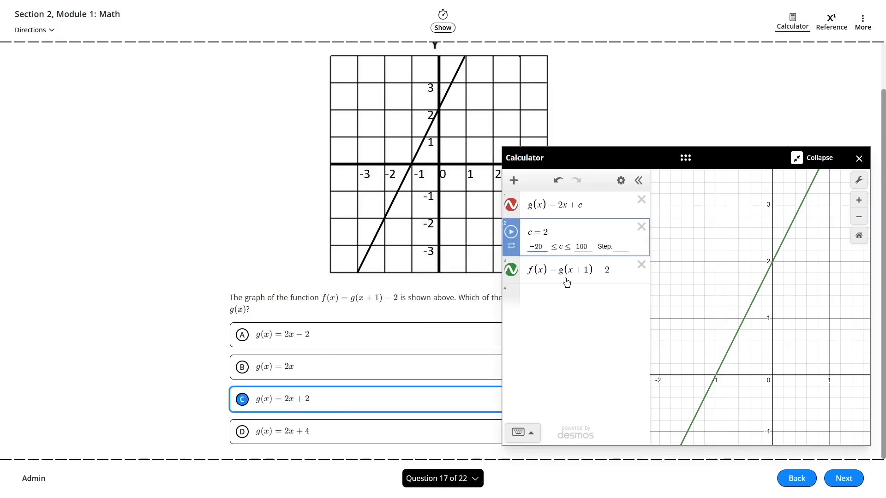
{"action": "key", "text": "Return"}
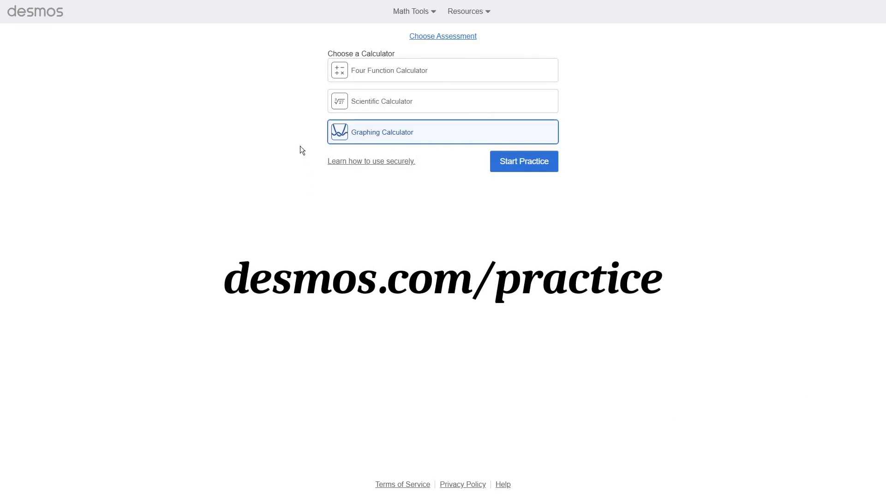
Select the College Board (Digital PSAT, NMSQT, SAT, and AP) assessment and start Graphing Calculator practice
{"action": "left_click", "coordinate": [433, 38]}
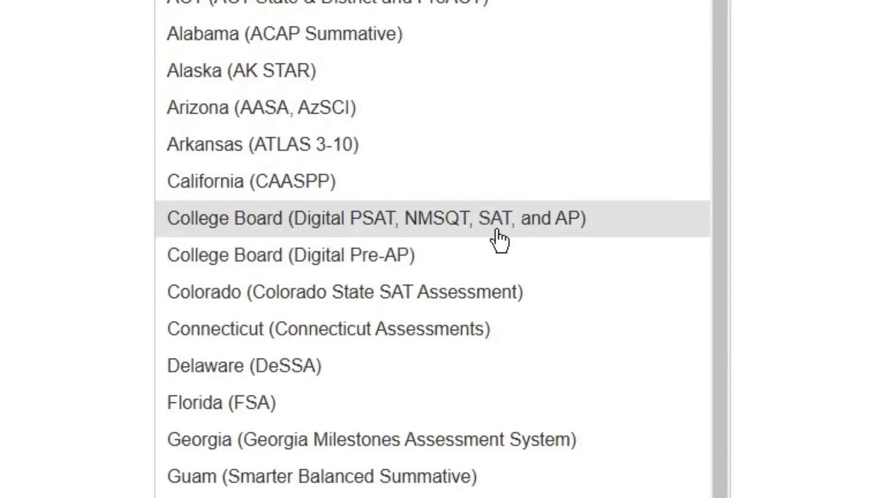
{"action": "left_click", "coordinate": [497, 230]}
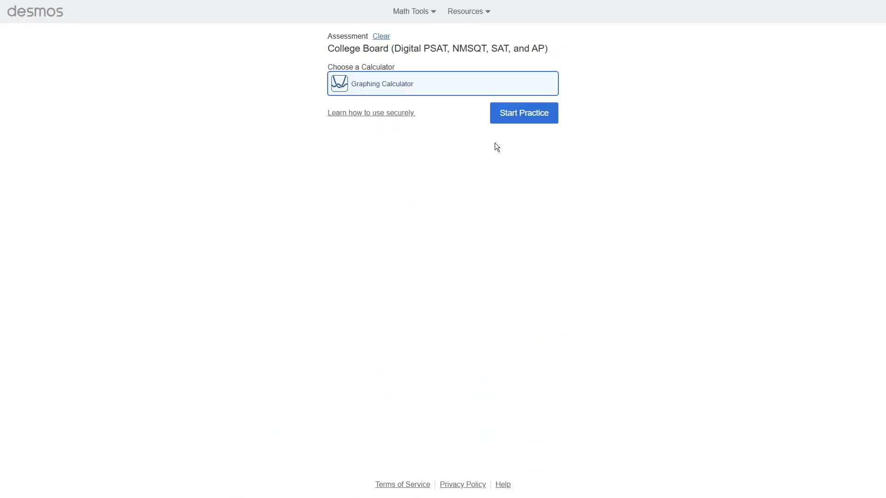
{"action": "left_click", "coordinate": [533, 119]}
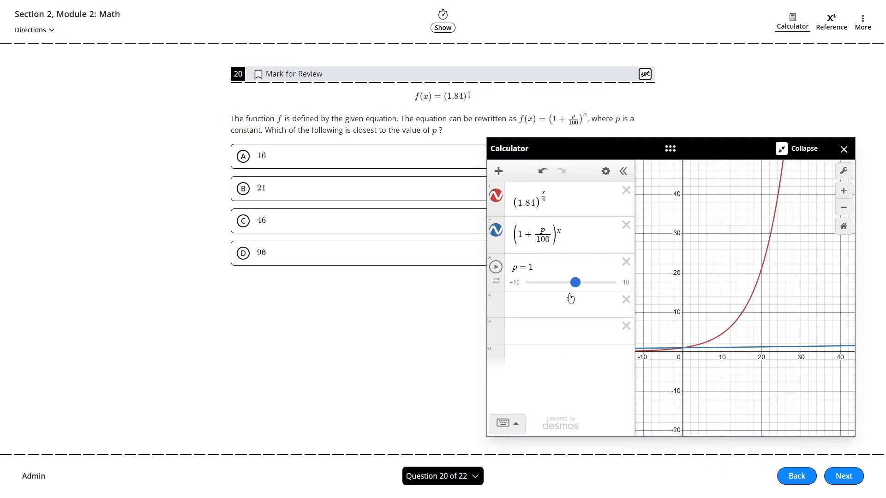
Raise the p slider maximum to 100, set p to 16 so the curves overlap, and choose A (16)
{"action": "left_click", "coordinate": [626, 283]}
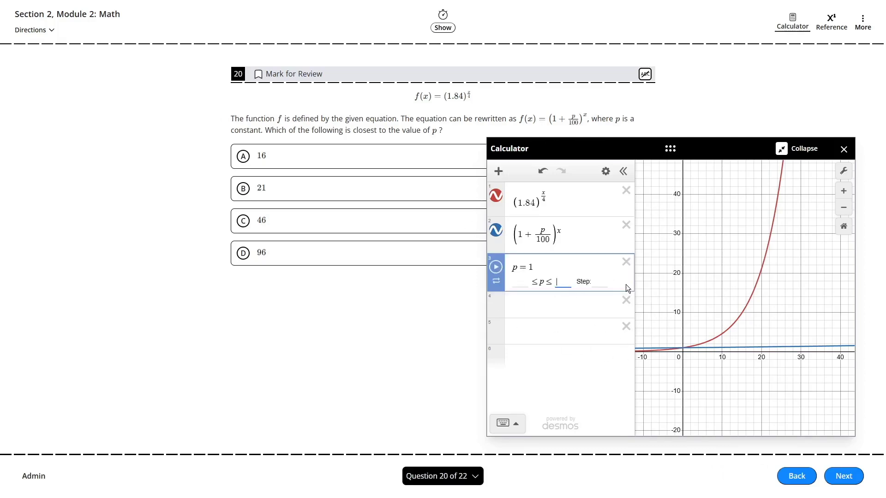
{"action": "type", "text": "100"}
{"action": "left_click", "coordinate": [680, 287]}
{"action": "mouse_move", "coordinate": [535, 283]}
{"action": "left_mouse_down"}
{"action": "mouse_move", "coordinate": [595, 283]}
{"action": "mouse_move", "coordinate": [547, 289]}
{"action": "left_mouse_up"}
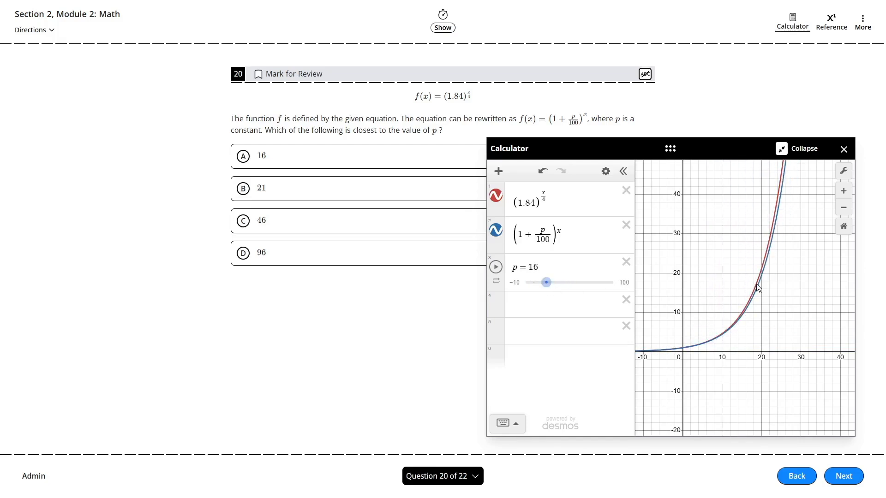
{"action": "left_click", "coordinate": [277, 162]}
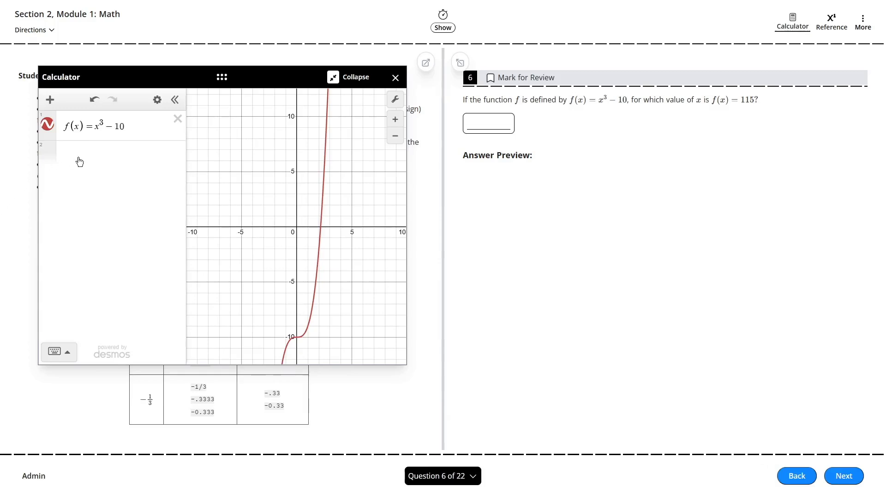
Add f(x) = 115 in a second row and change its equals sign to ~
{"action": "left_click", "coordinate": [87, 153]}
{"action": "type", "text": "f(x) "}
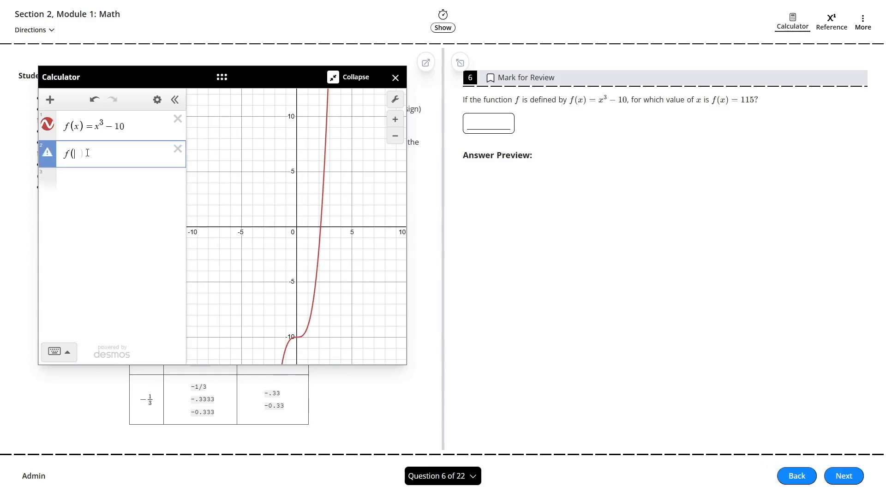
{"action": "type", "text": "= 115"}
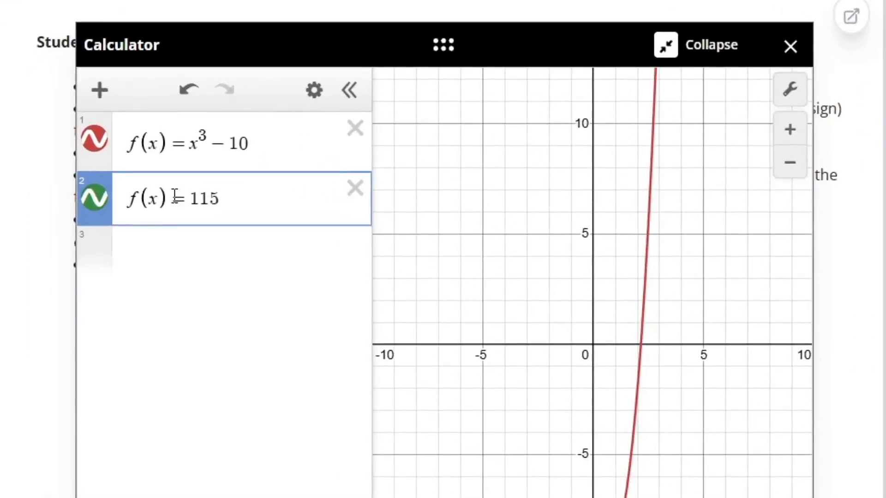
{"action": "double_click", "coordinate": [176, 198]}
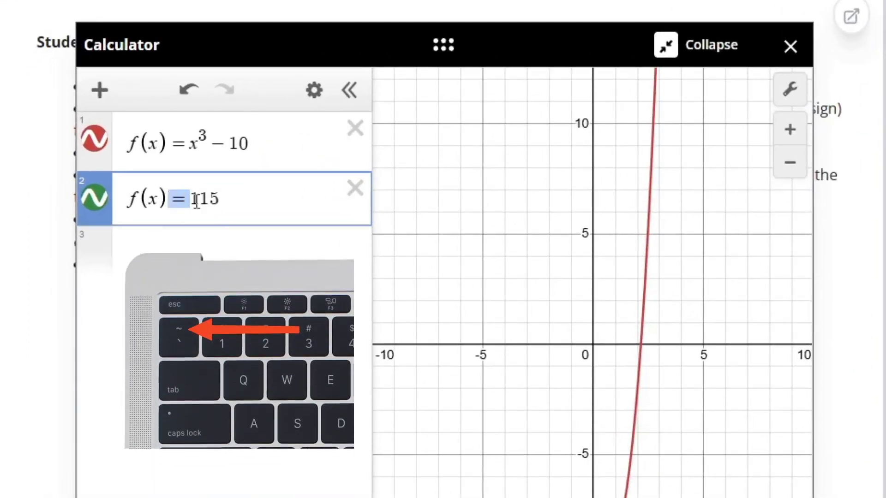
{"action": "type", "text": "~"}
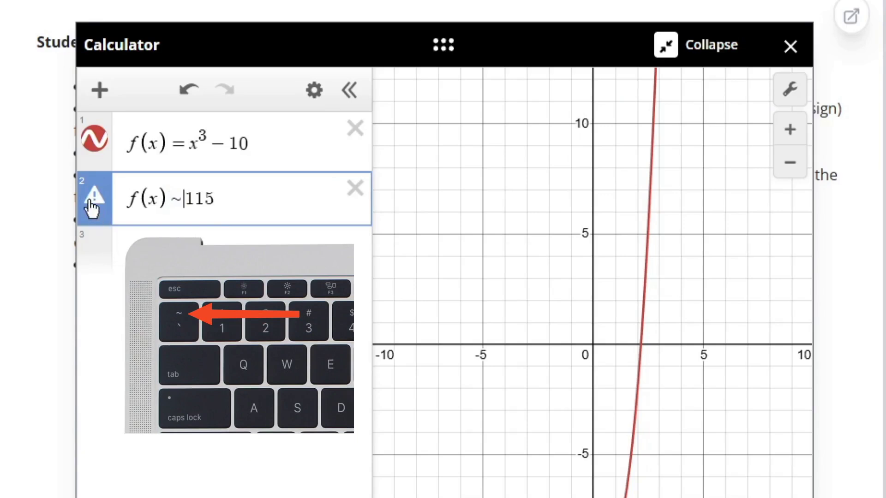
Replace the unknown inside f( ) with c, then X, then x_1, deleting the subscript 1
{"action": "mouse_move", "coordinate": [89, 209]}
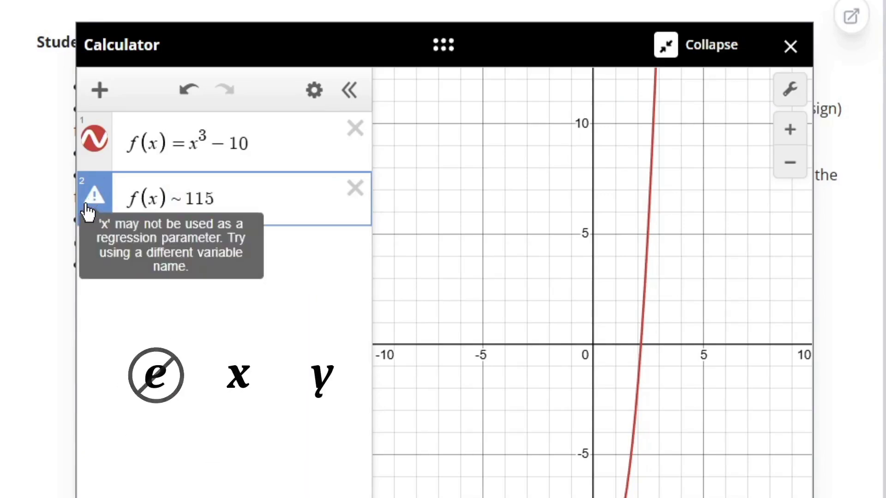
{"action": "double_click", "coordinate": [153, 199]}
{"action": "type", "text": "c"}
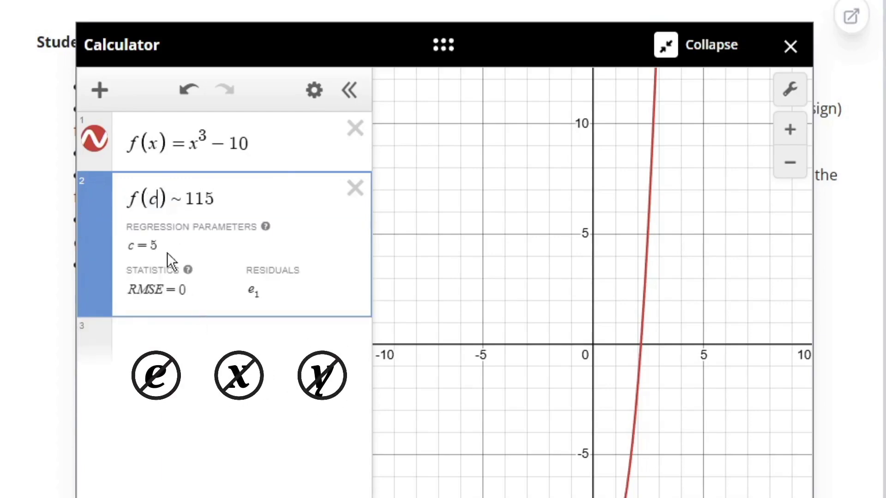
{"action": "double_click", "coordinate": [155, 199]}
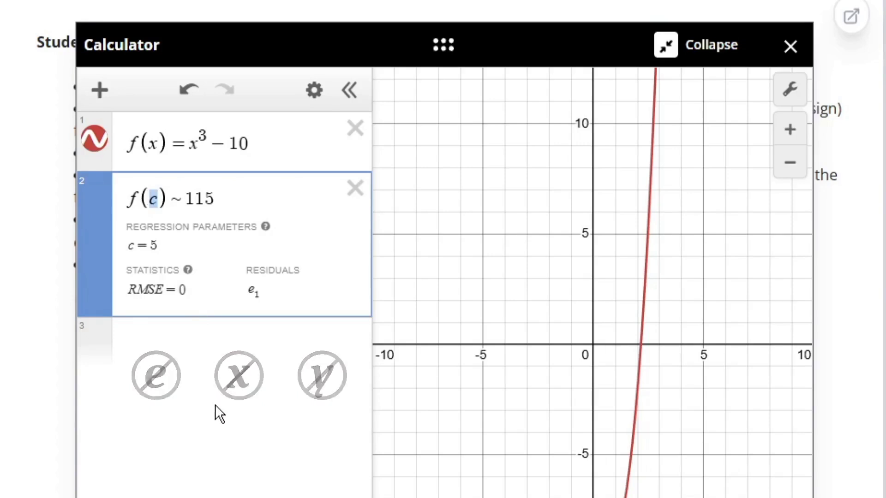
{"action": "type", "text": "X"}
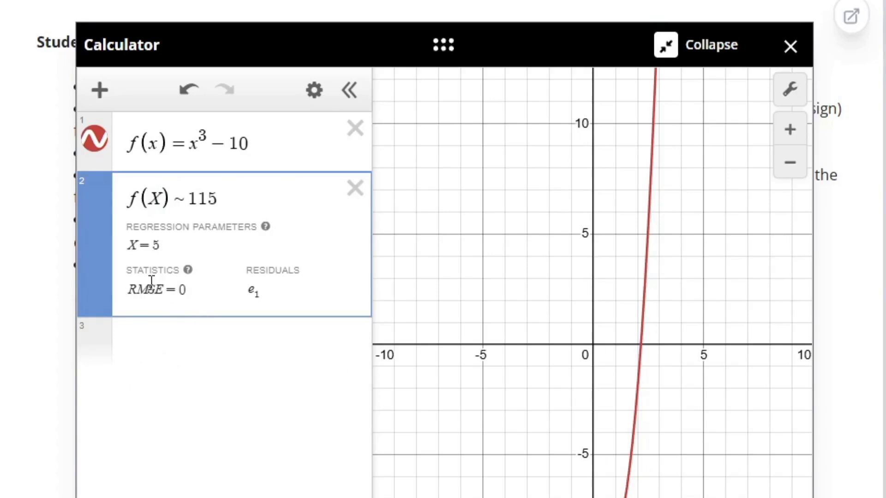
{"action": "double_click", "coordinate": [154, 200]}
{"action": "type", "text": "x_1"}
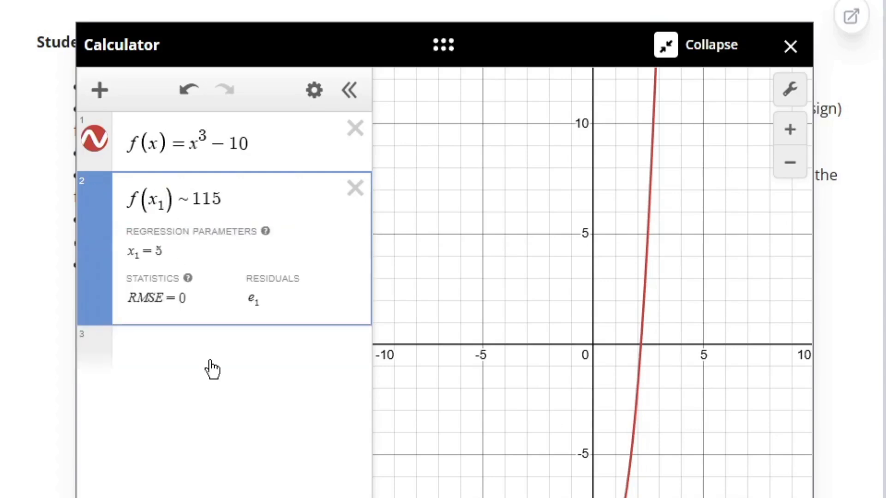
{"action": "key", "text": "BackSpace"}
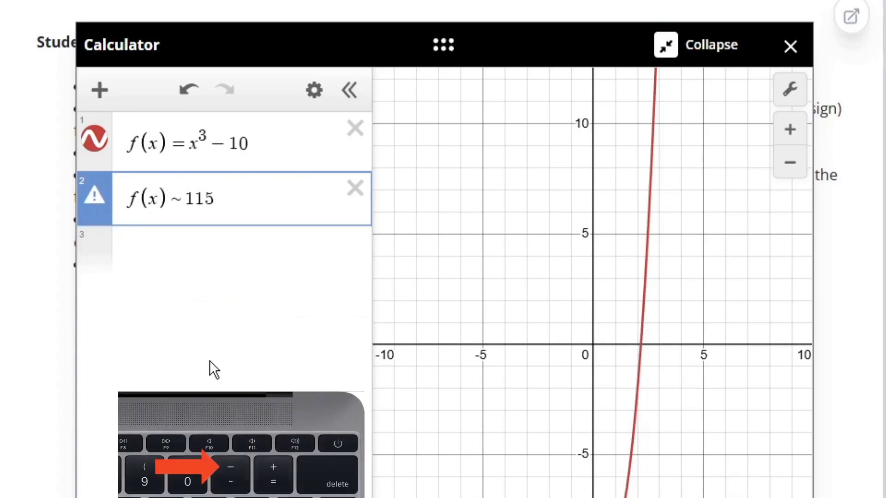
Rename the unknown to x_solution, solving to 5, then focus the question's answer box
{"action": "type", "text": "_"}
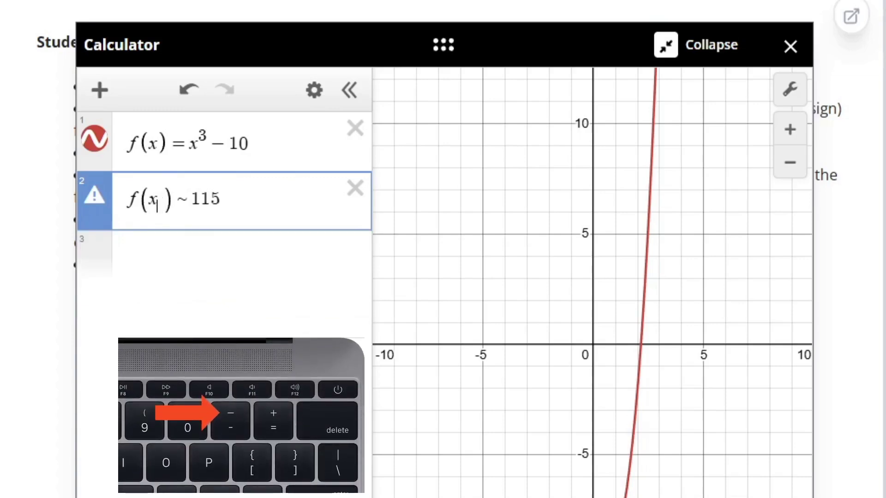
{"action": "type", "text": "solution"}
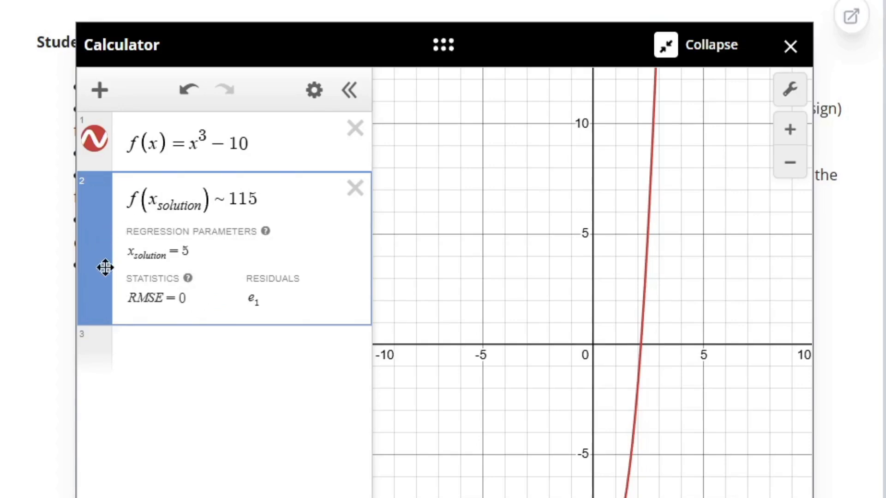
{"action": "left_click", "coordinate": [480, 123]}
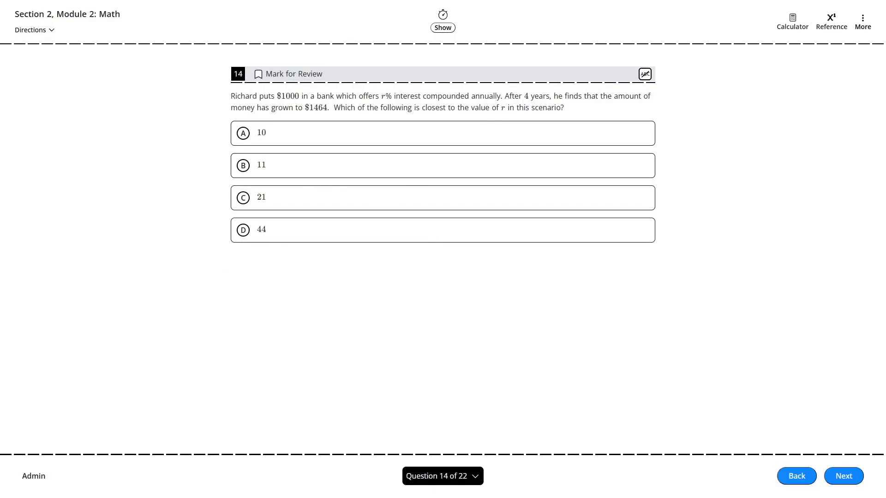
Enter 1000(1+r/100)^4 in the graphing calculator's first row
{"action": "left_click", "coordinate": [791, 29]}
{"action": "left_click", "coordinate": [528, 203]}
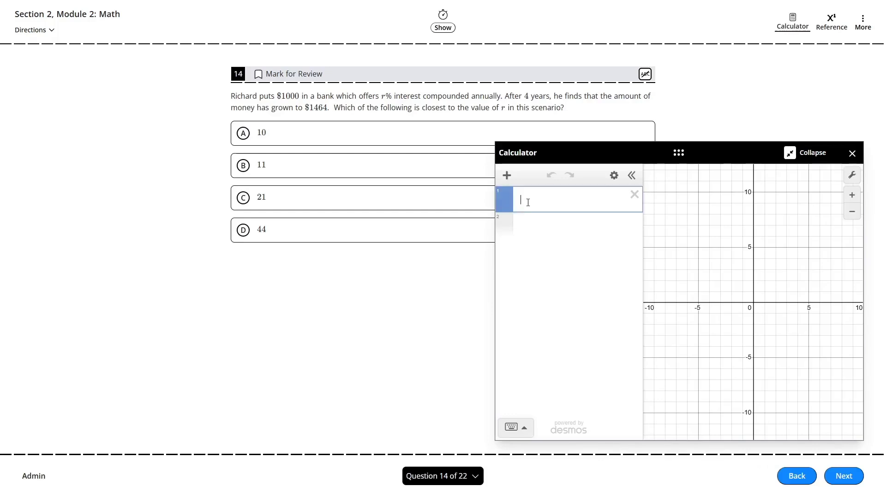
{"action": "type", "text": "1000(1"}
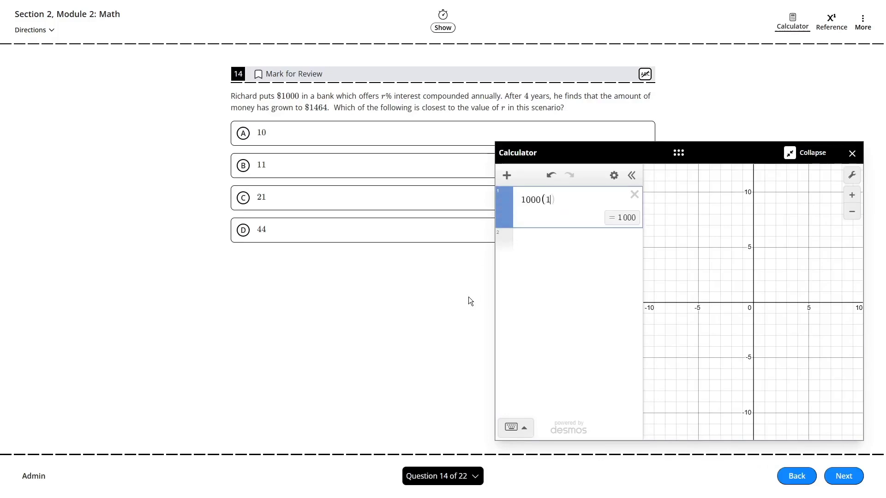
{"action": "type", "text": "+"}
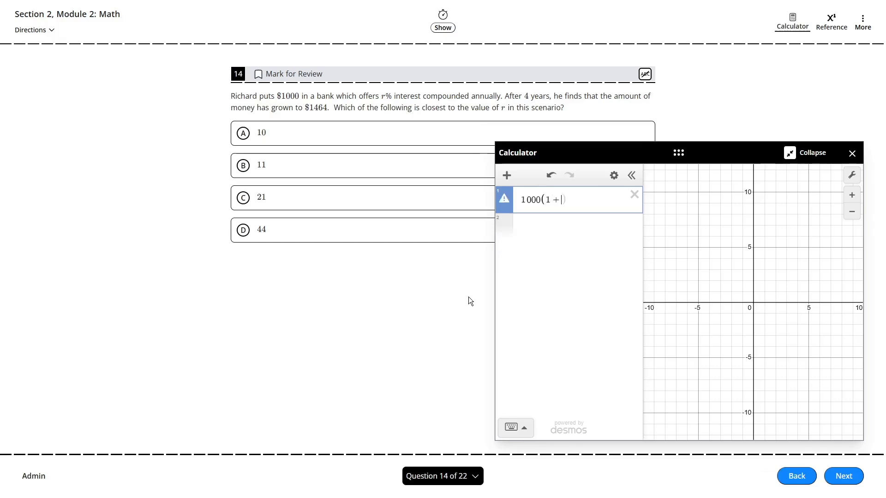
{"action": "type", "text": "r/10"}
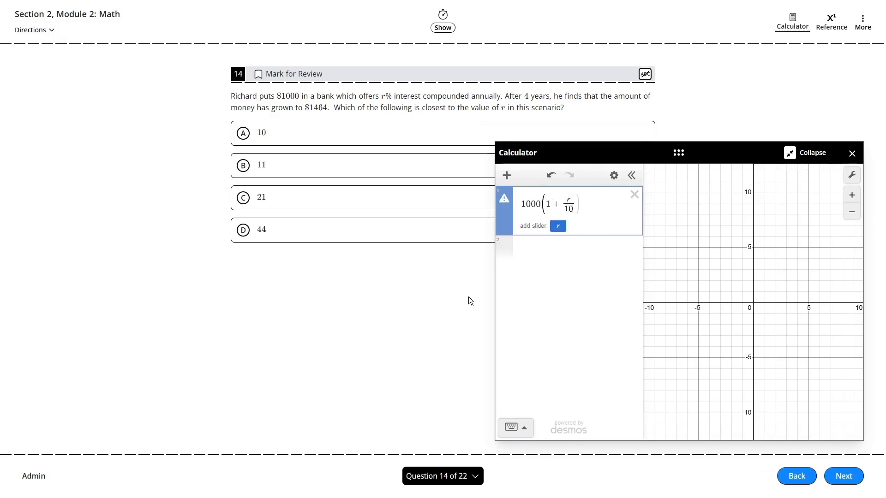
{"action": "type", "text": "0"}
{"action": "key", "text": "Right"}
{"action": "key", "text": "Right"}
{"action": "type", "text": "^4"}
Make it the regression 1464 ~ 1000(1+r/100)^4, giving r ≈ 9.99812, and choose A (10)
{"action": "left_click", "coordinate": [522, 206]}
{"action": "type", "text": "1464="}
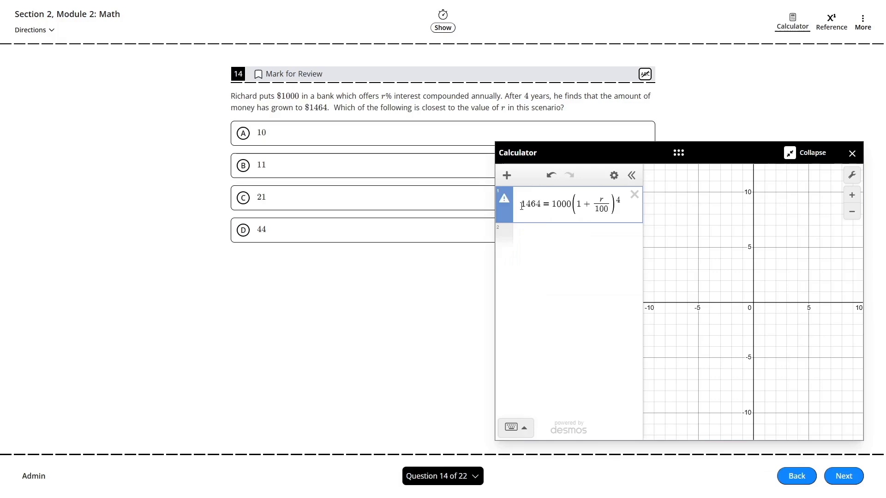
{"action": "key", "text": "BackSpace"}
{"action": "type", "text": "~"}
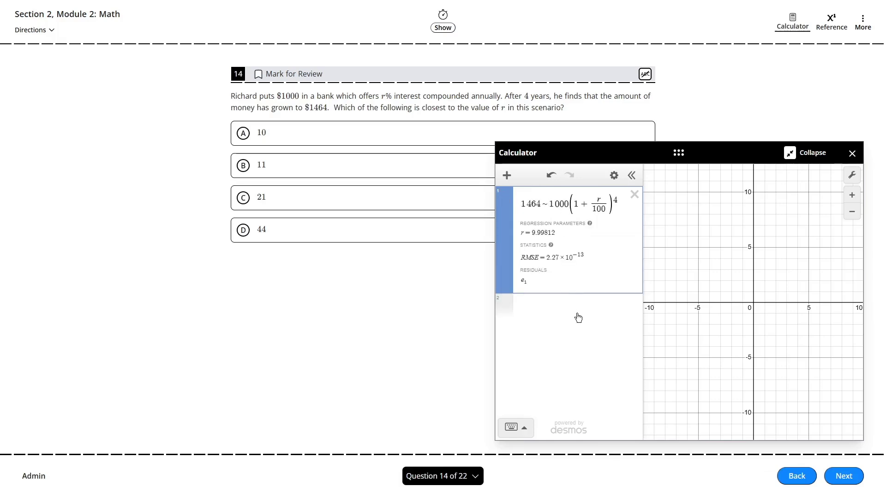
{"action": "left_click", "coordinate": [259, 134]}
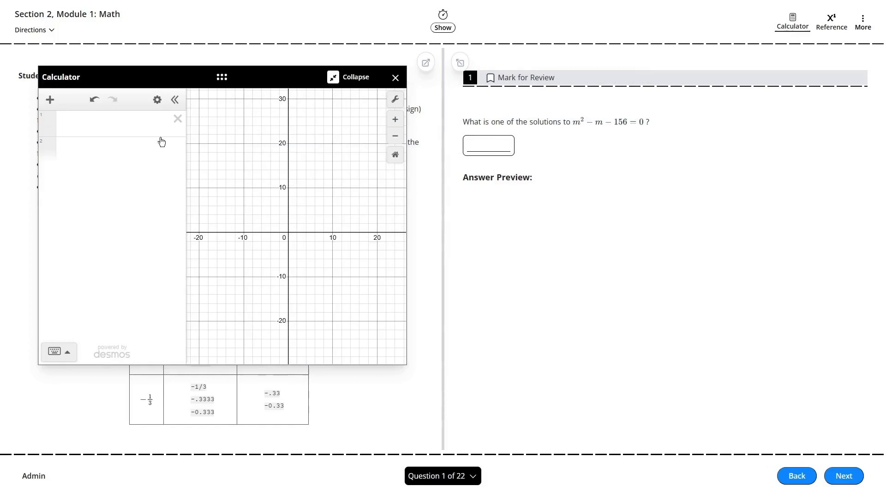
Enter m^2-m-156 against 0 in the first row to solve for m = 13
{"action": "left_click", "coordinate": [122, 125]}
{"action": "type", "text": "m^2"}
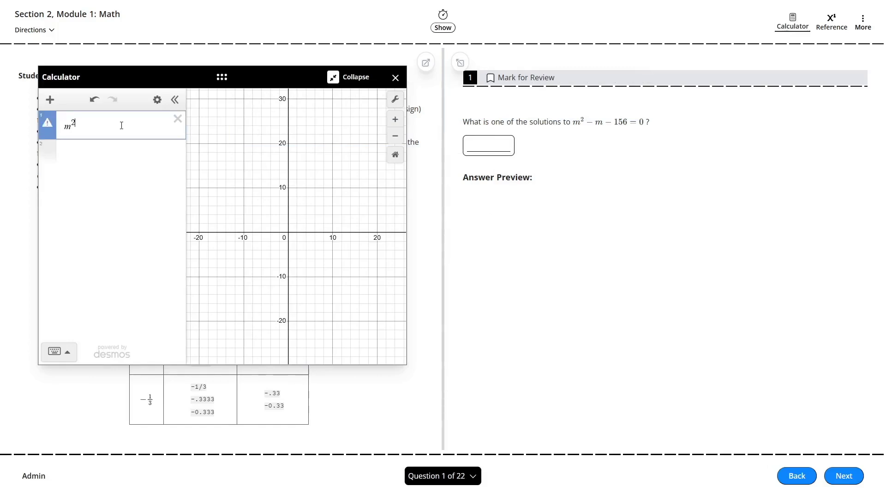
{"action": "type", "text": "-m-156"}
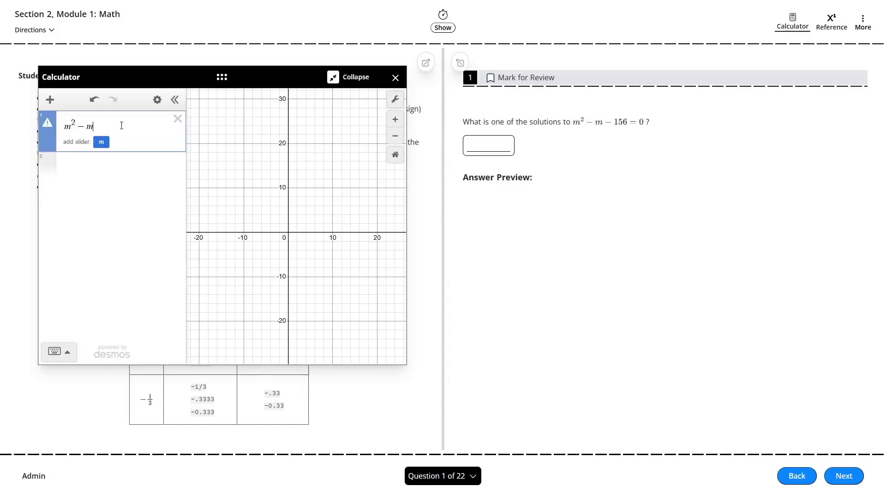
{"action": "type", "text": "="}
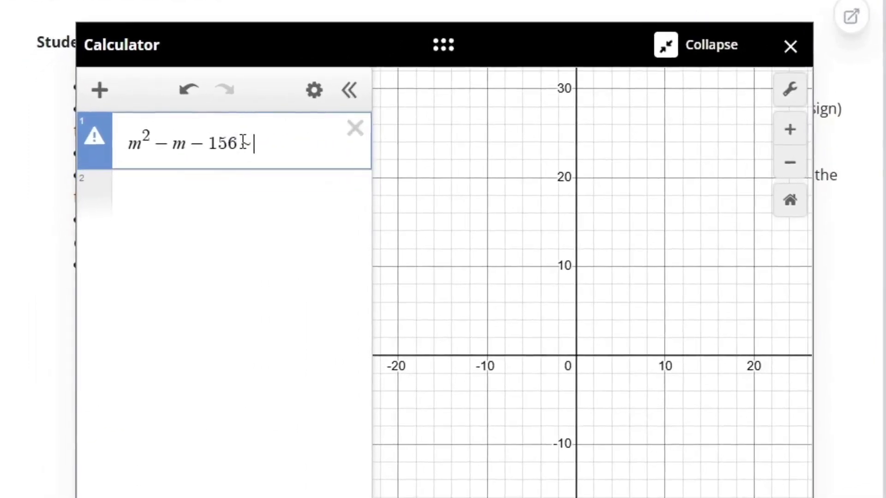
{"action": "type", "text": "0"}
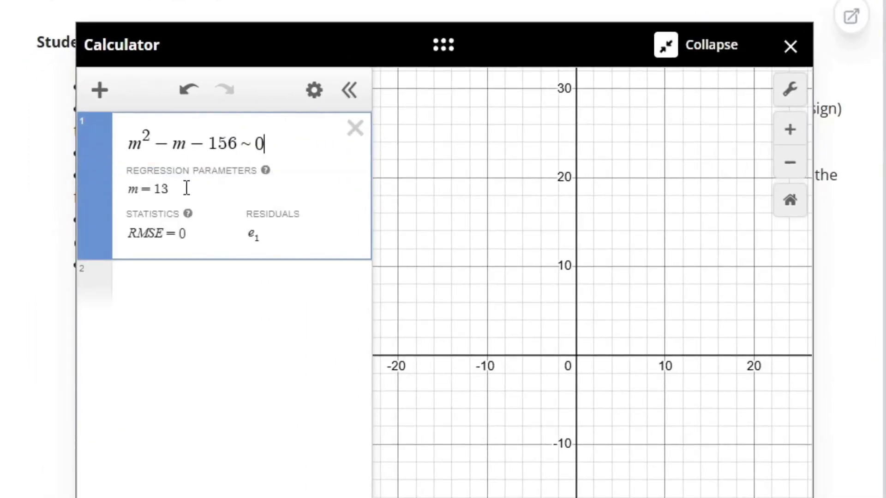
{"action": "left_click_drag", "start_coordinate": [188, 189], "coordinate": [124, 200]}
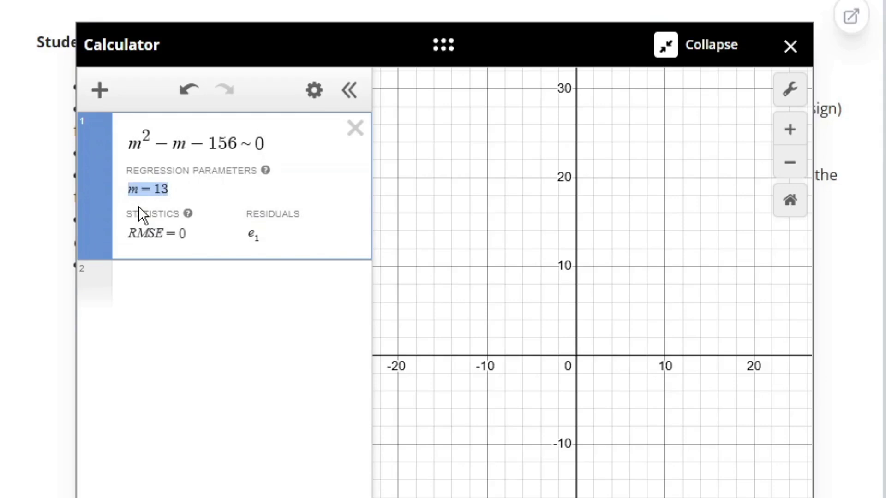
{"action": "left_click", "coordinate": [197, 198]}
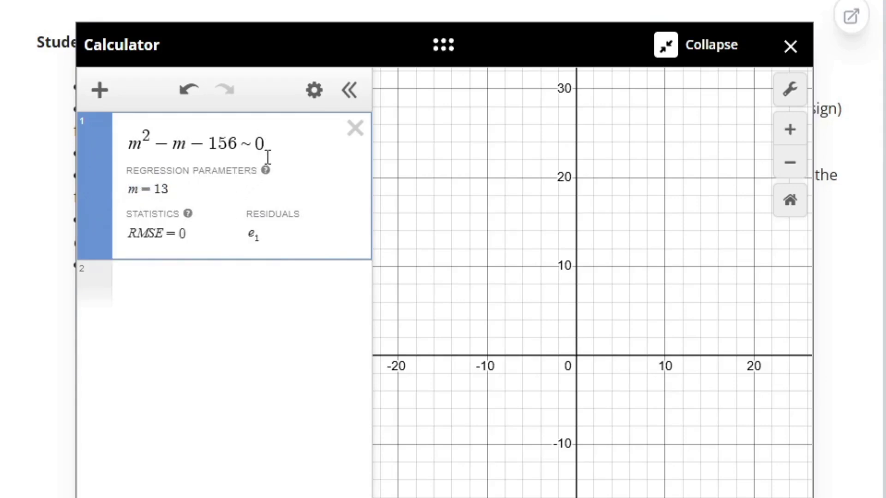
Graph x^2-x-156 and add its roots (13, 0) and (−12, 0) as labelled points
{"action": "left_click", "coordinate": [232, 294]}
{"action": "type", "text": "x^2"}
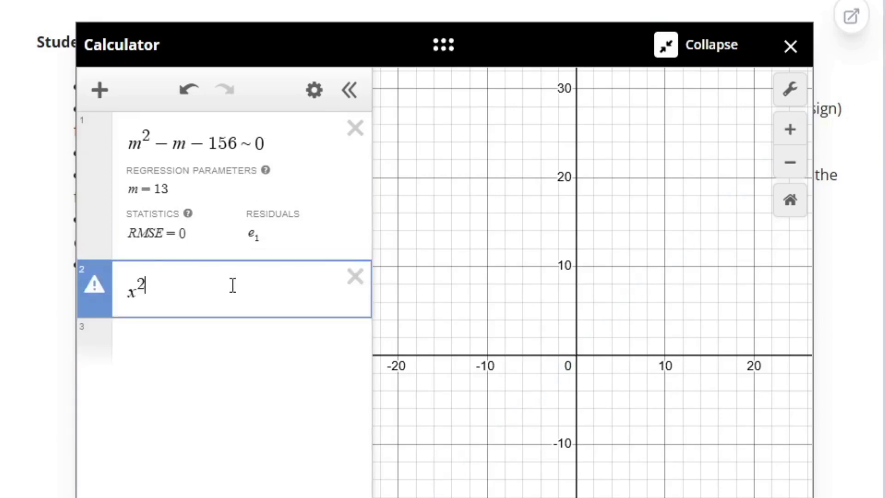
{"action": "type", "text": "-x-156"}
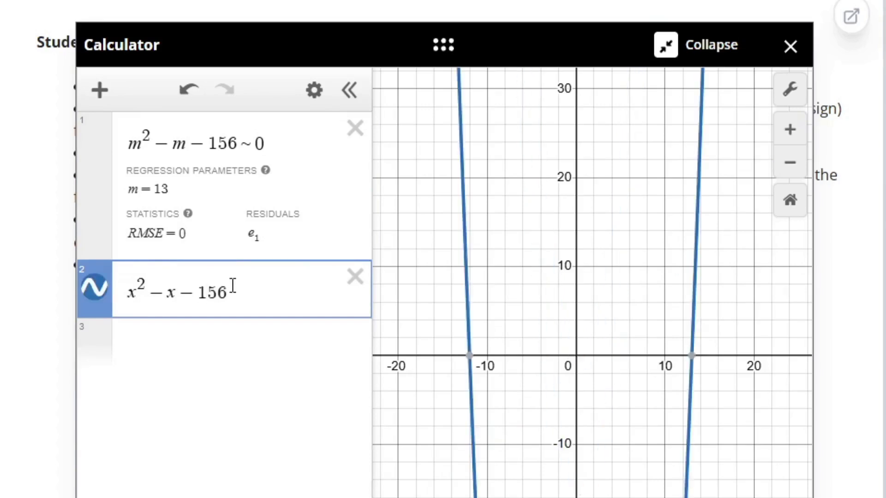
{"action": "left_click", "coordinate": [691, 356]}
{"action": "mouse_move", "coordinate": [469, 362]}
{"action": "left_click", "coordinate": [672, 331]}
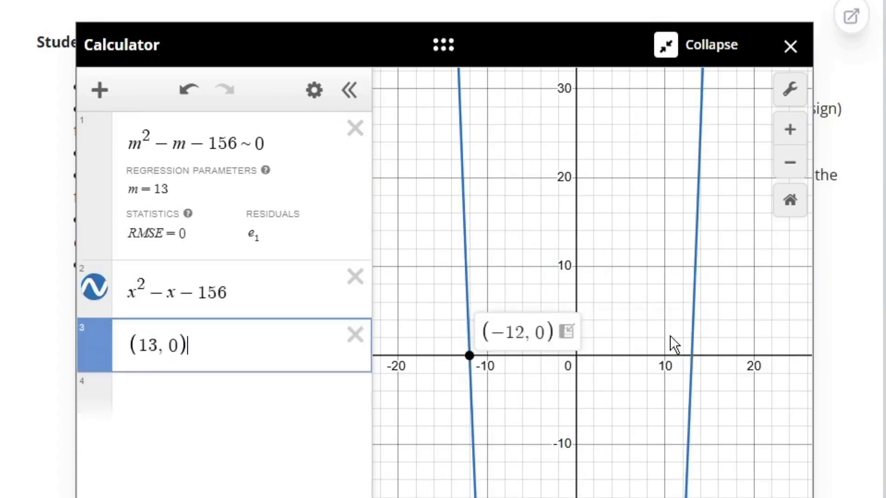
{"action": "left_click", "coordinate": [567, 331]}
{"action": "left_click", "coordinate": [132, 449]}
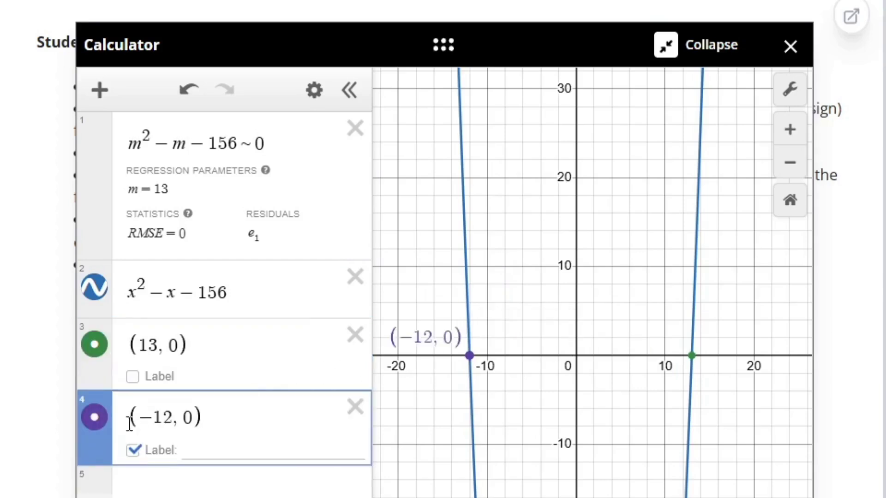
{"action": "left_click", "coordinate": [133, 377]}
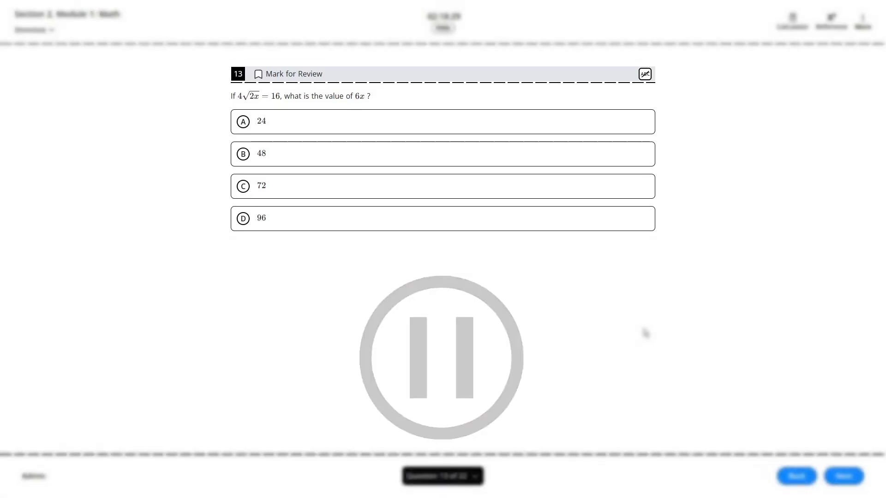
Enter the regression 4√(2X) ~ 16 with capital X, giving X = 8
{"action": "left_click", "coordinate": [794, 21]}
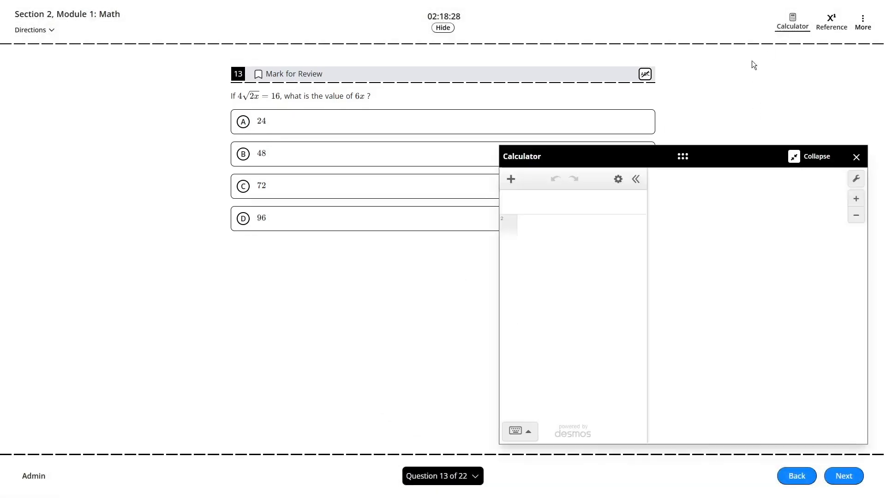
{"action": "left_click", "coordinate": [567, 216]}
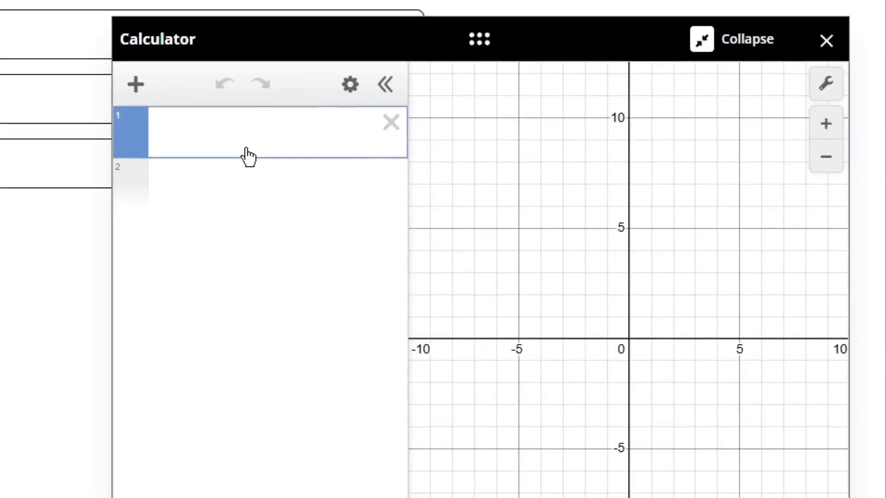
{"action": "type", "text": "4sqrt2x"}
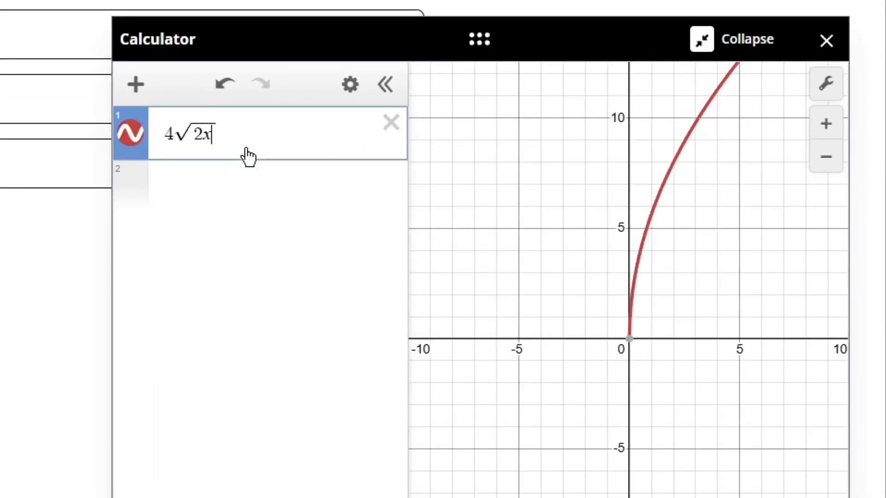
{"action": "key", "text": "Right"}
{"action": "type", "text": "~16"}
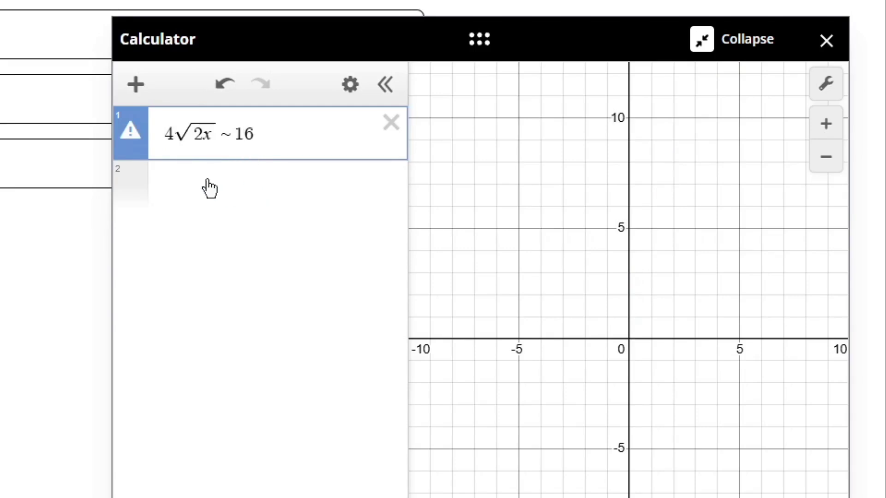
{"action": "mouse_move", "coordinate": [133, 147]}
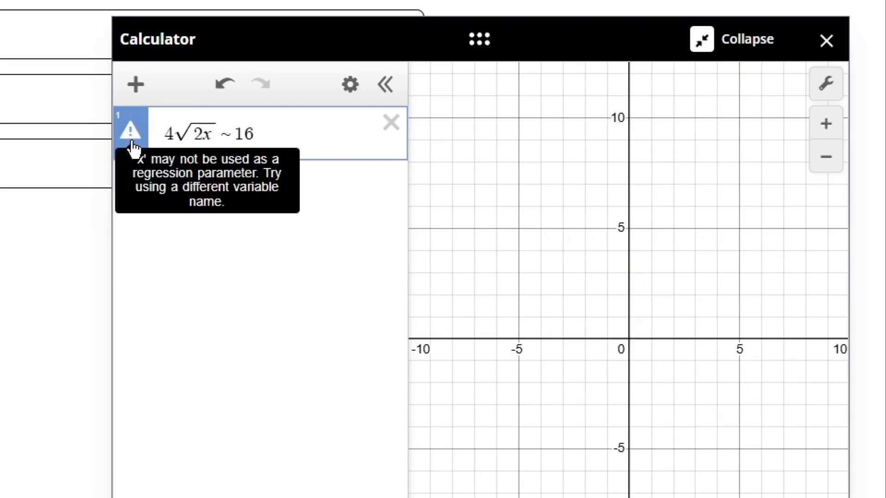
{"action": "left_click_drag", "start_coordinate": [202, 134], "coordinate": [211, 136]}
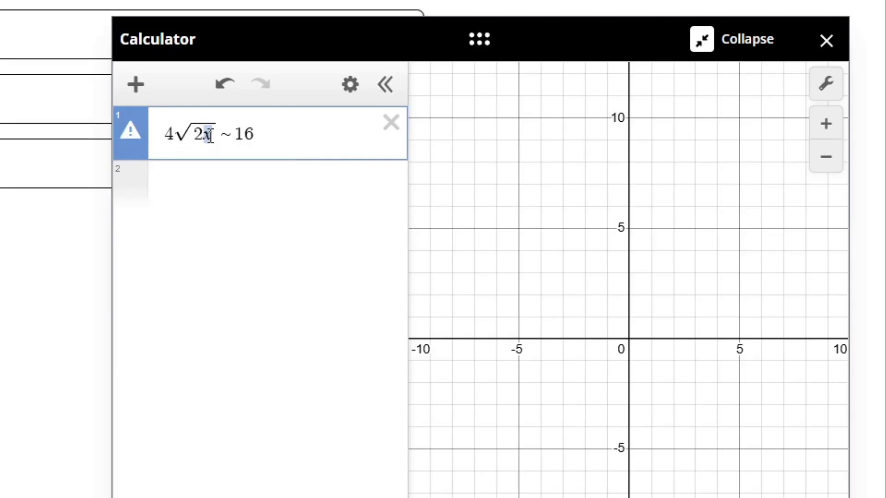
{"action": "type", "text": "X"}
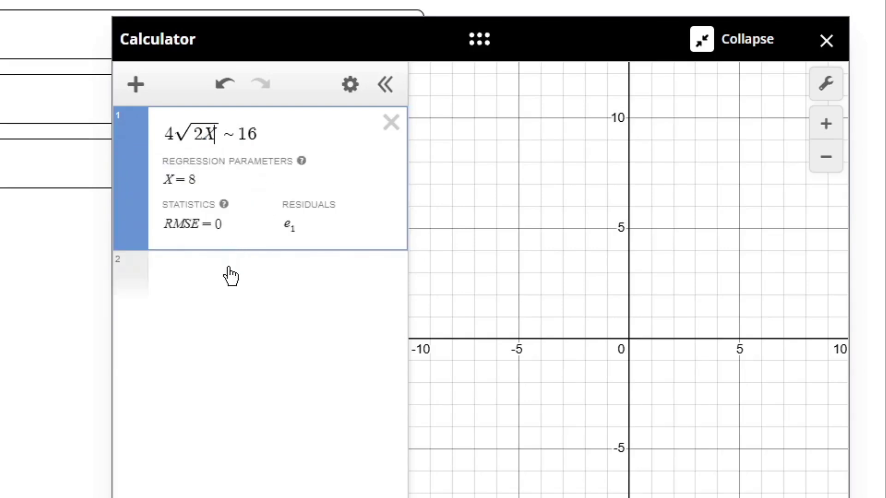
Evaluate 6X as 48 in row 2 and choose answer B (48)
{"action": "left_click", "coordinate": [277, 275]}
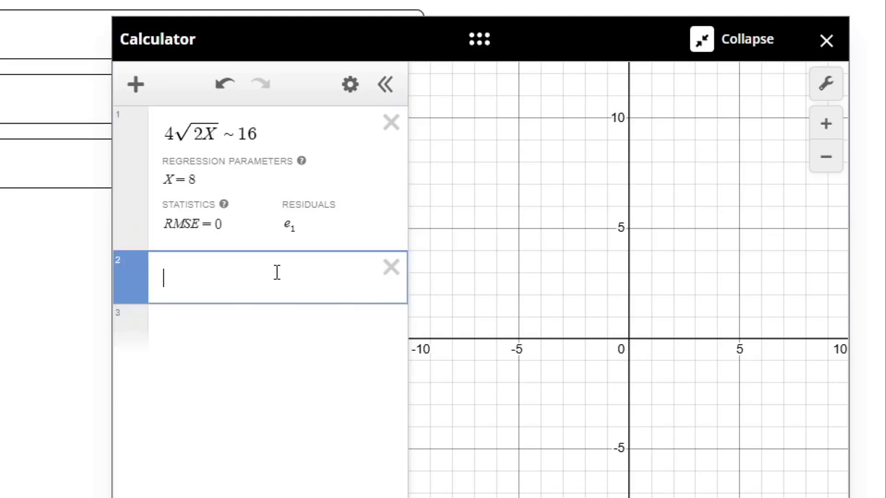
{"action": "type", "text": "6X"}
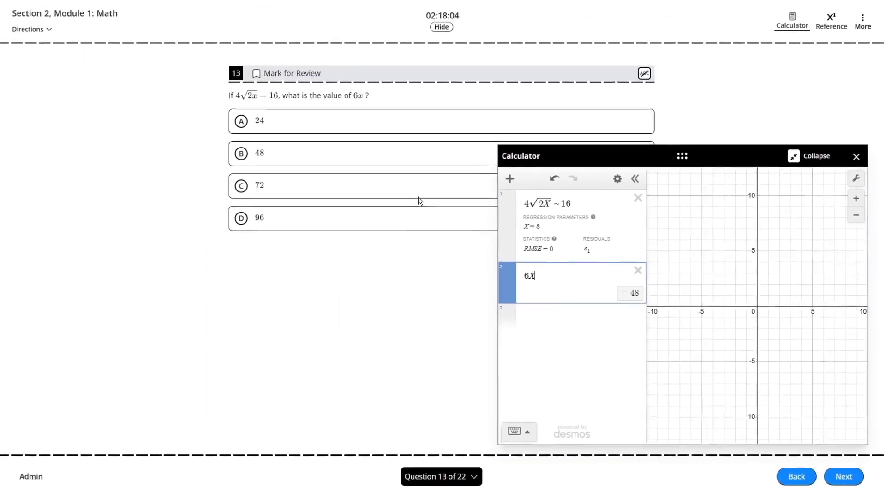
{"action": "left_click", "coordinate": [263, 153]}
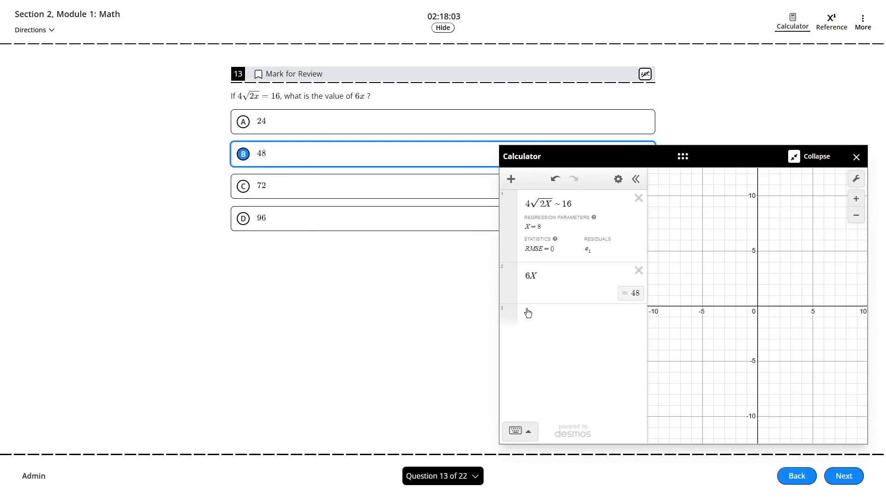
Delete the 6X row, change row 1 to 4√(2x), and check the curve point (8, 16)
{"action": "left_click", "coordinate": [637, 270]}
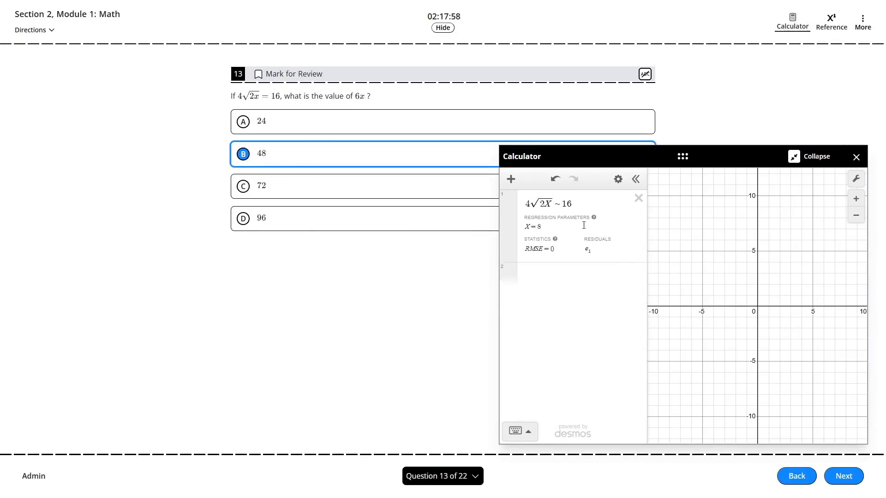
{"action": "left_click", "coordinate": [583, 225]}
{"action": "left_click_drag", "start_coordinate": [573, 204], "coordinate": [554, 204]}
{"action": "key", "text": "BackSpace"}
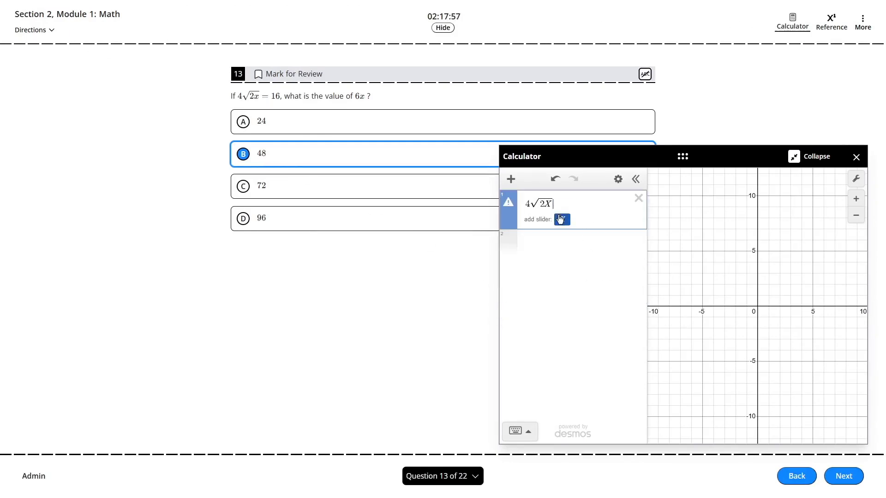
{"action": "key", "text": "BackSpace"}
{"action": "type", "text": "x"}
{"action": "scroll", "coordinate": [655, 273], "scroll_direction": "down", "scroll_amount": 3}
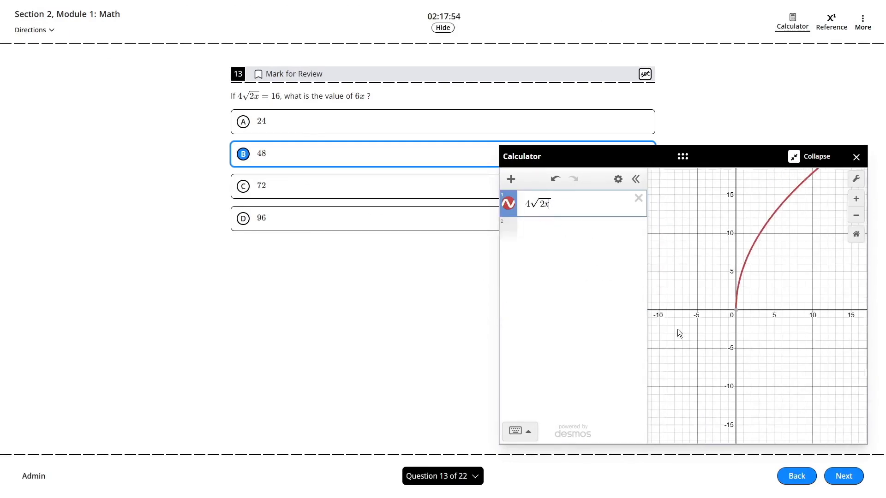
{"action": "left_click_drag", "start_coordinate": [700, 304], "coordinate": [653, 313]}
{"action": "left_click", "coordinate": [721, 257]}
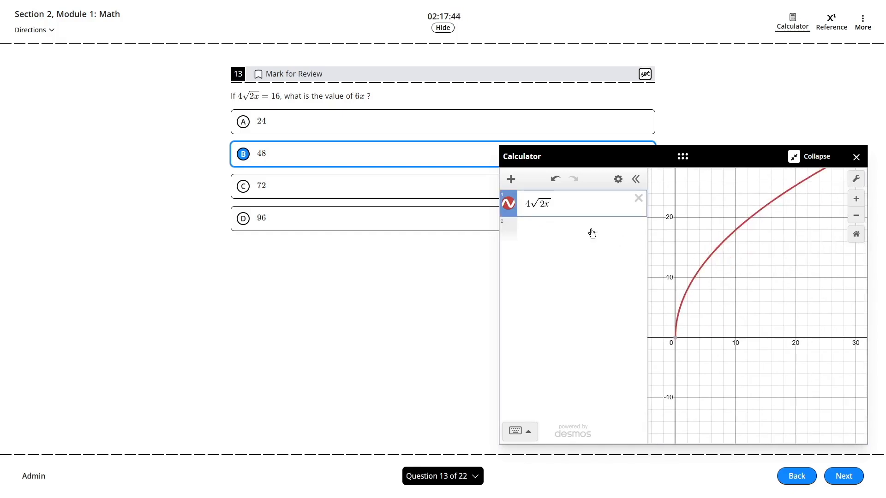
Add y = 16, save its intersection (8, 16) as a point, and evaluate 6*8 = 48
{"action": "left_click", "coordinate": [566, 225]}
{"action": "type", "text": "y=16"}
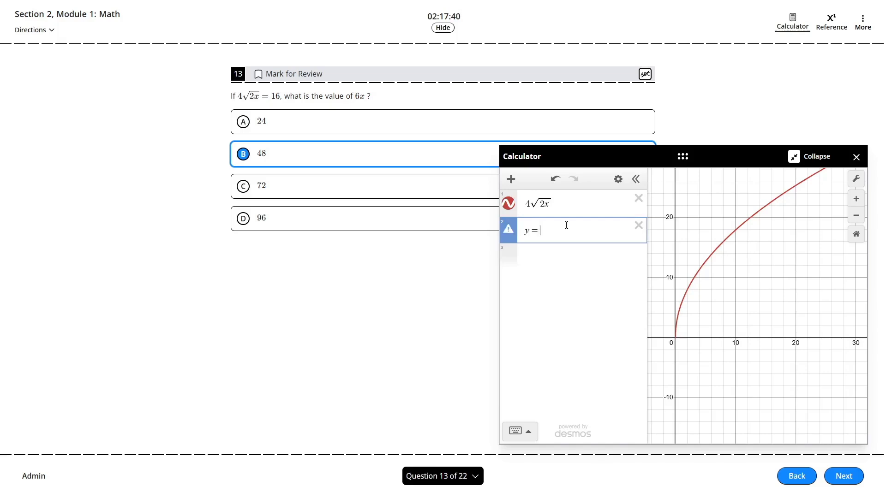
{"action": "left_click", "coordinate": [725, 244]}
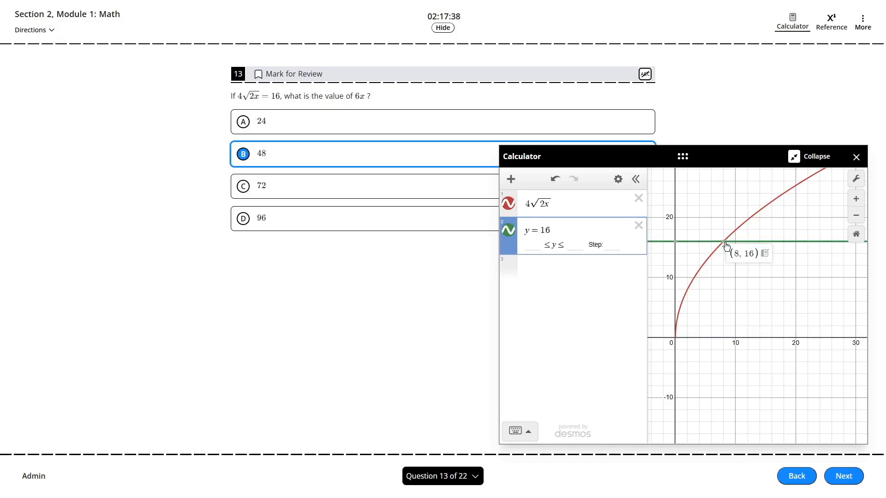
{"action": "left_click", "coordinate": [724, 244]}
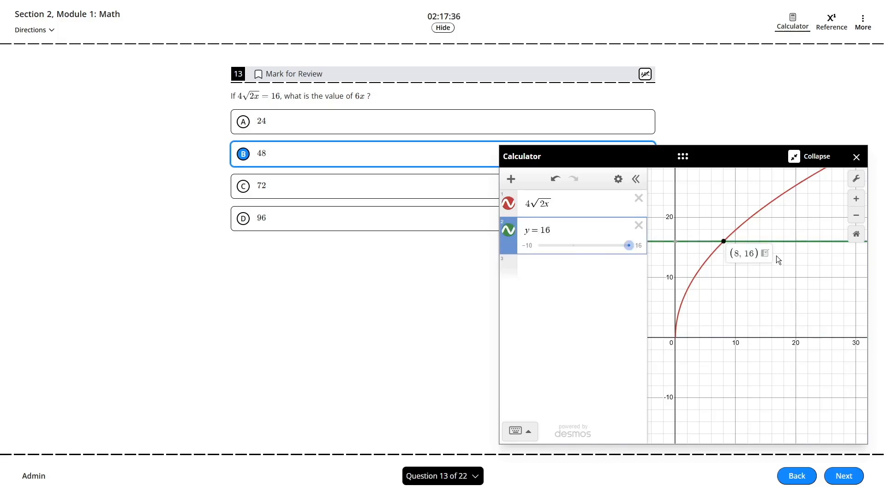
{"action": "left_click", "coordinate": [764, 253]}
{"action": "left_click", "coordinate": [564, 304]}
{"action": "type", "text": "6"}
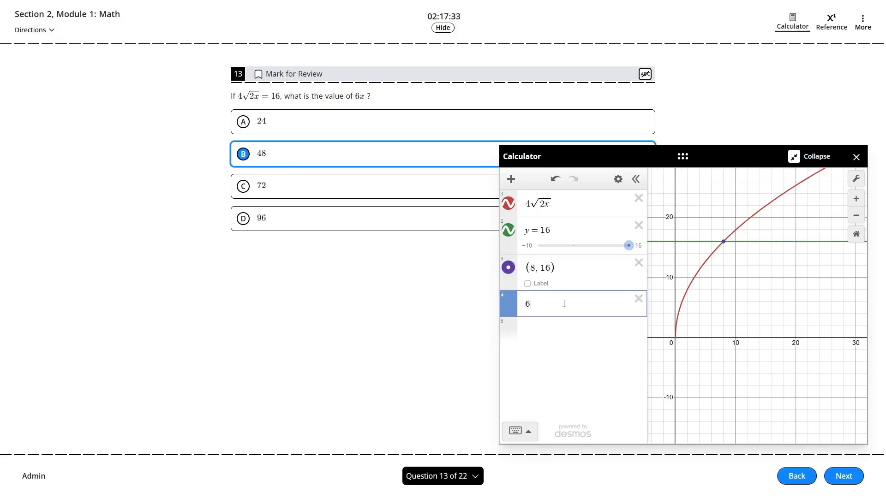
{"action": "type", "text": "*8"}
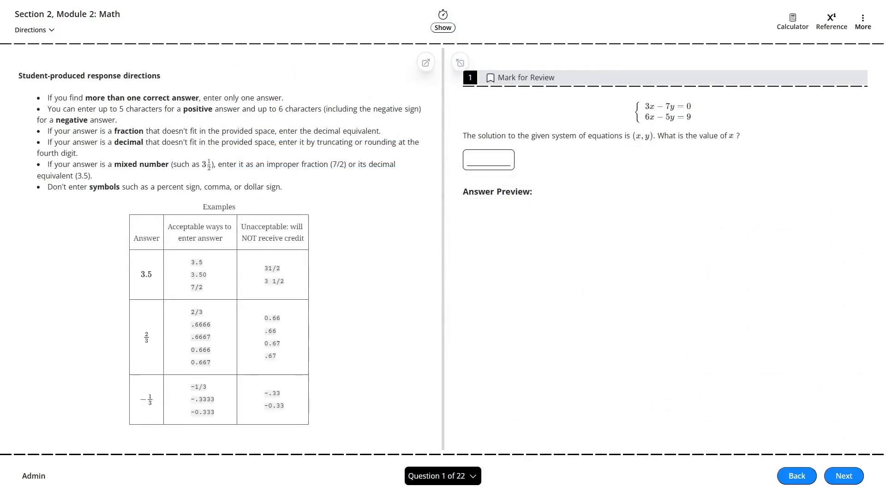
Open and widen the calculator, then enter 3x−7y=0 and 6x−5y=9 in rows 1–2
{"action": "left_click", "coordinate": [792, 21]}
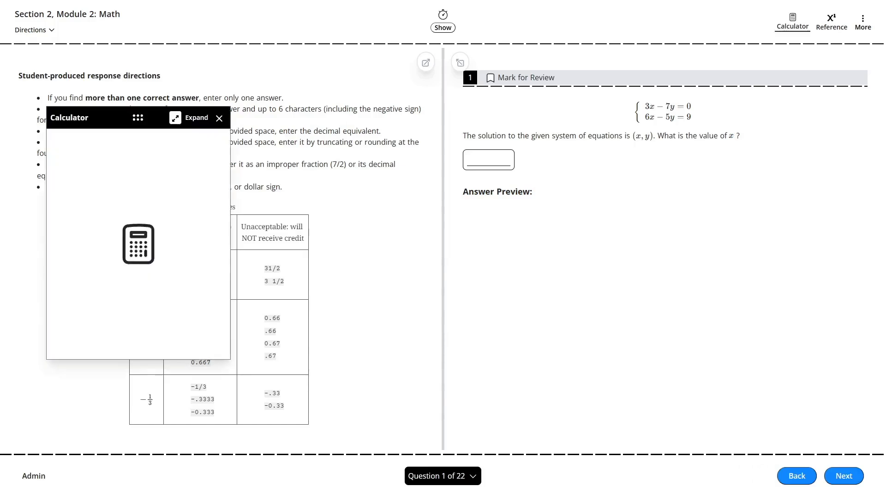
{"action": "left_click", "coordinate": [183, 121]}
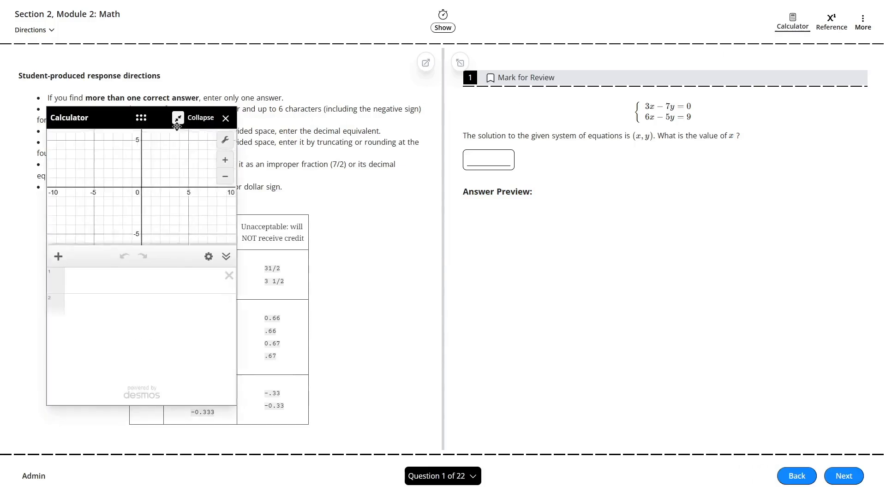
{"action": "left_click", "coordinate": [117, 165]}
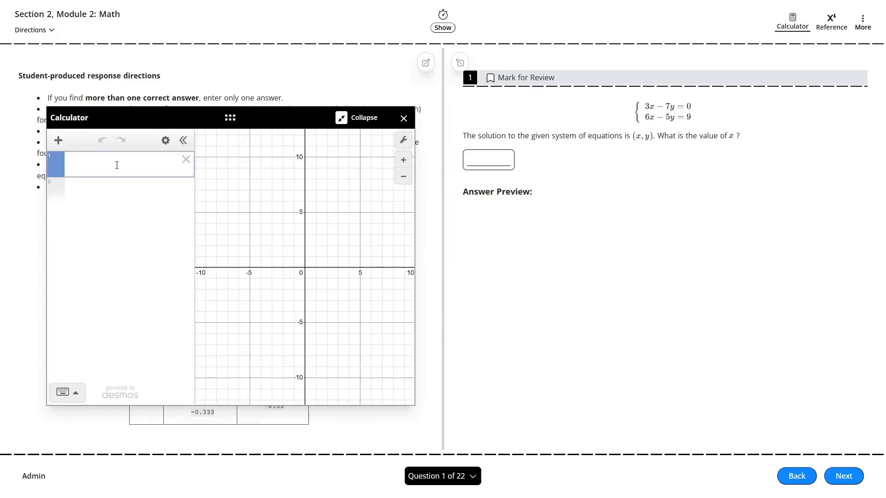
{"action": "type", "text": "3x-7y=0"}
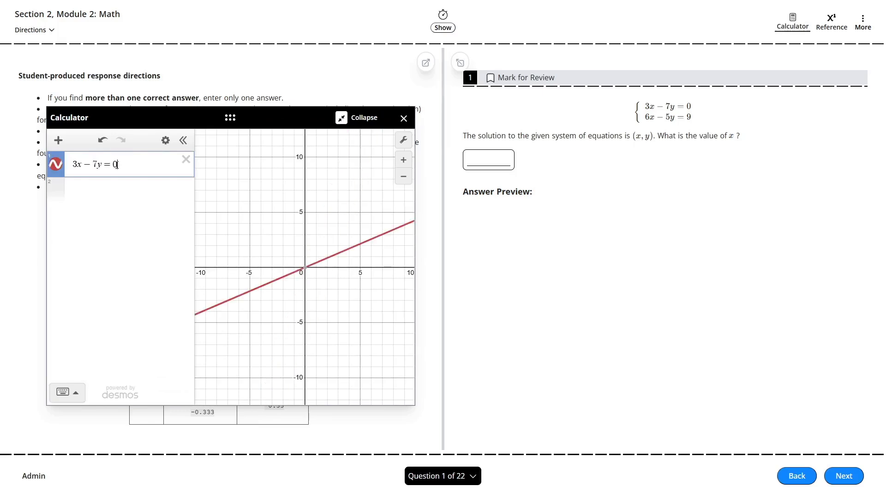
{"action": "key", "text": "Return"}
{"action": "type", "text": "6x-5y"}
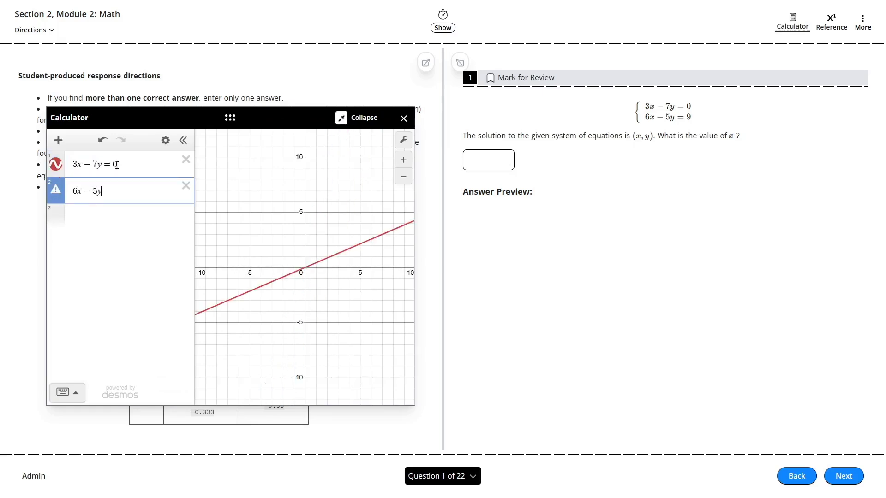
{"action": "type", "text": "=9"}
Save the intersection (2.33333, 1) as a point and enter 2.333 as the answer
{"action": "left_click", "coordinate": [335, 260]}
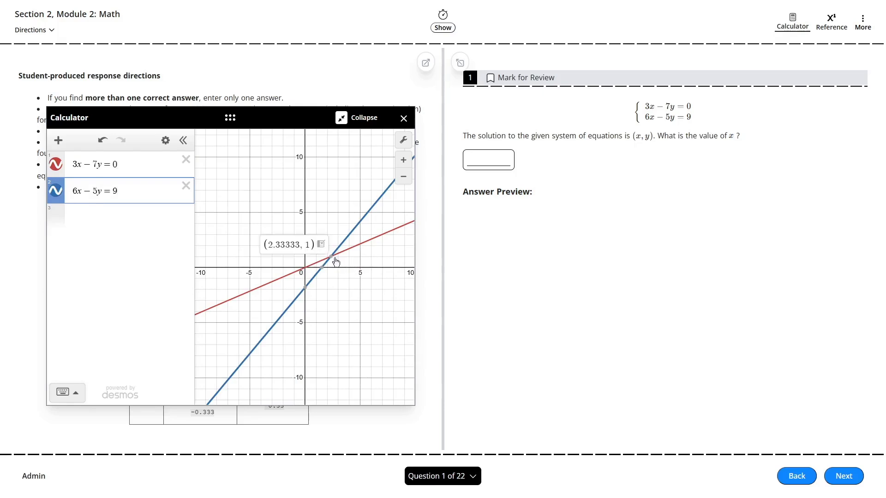
{"action": "left_click", "coordinate": [321, 244]}
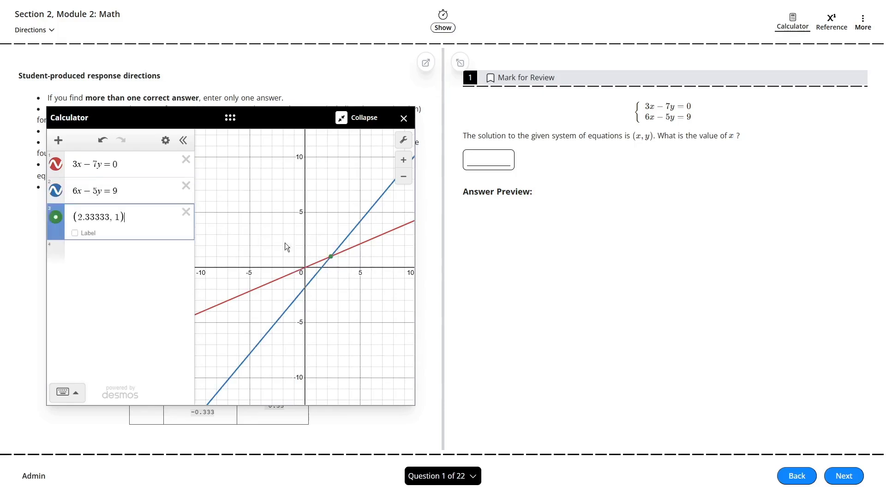
{"action": "left_click", "coordinate": [471, 163]}
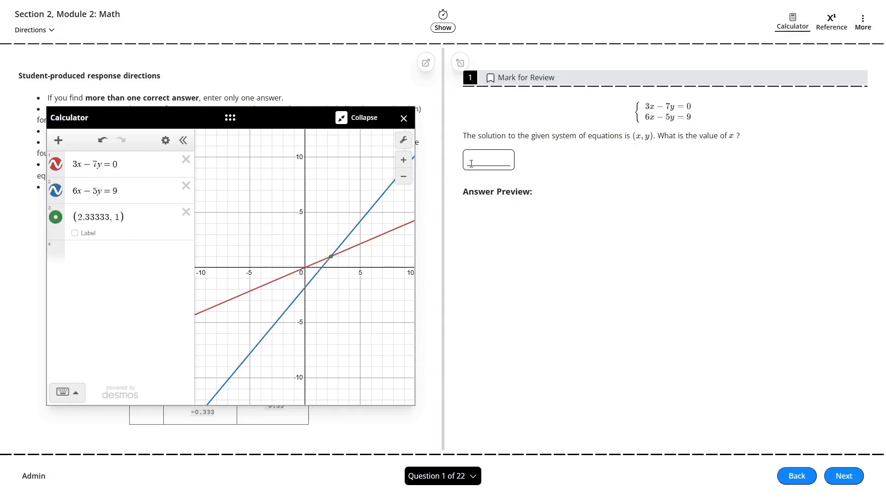
{"action": "type", "text": "2.333"}
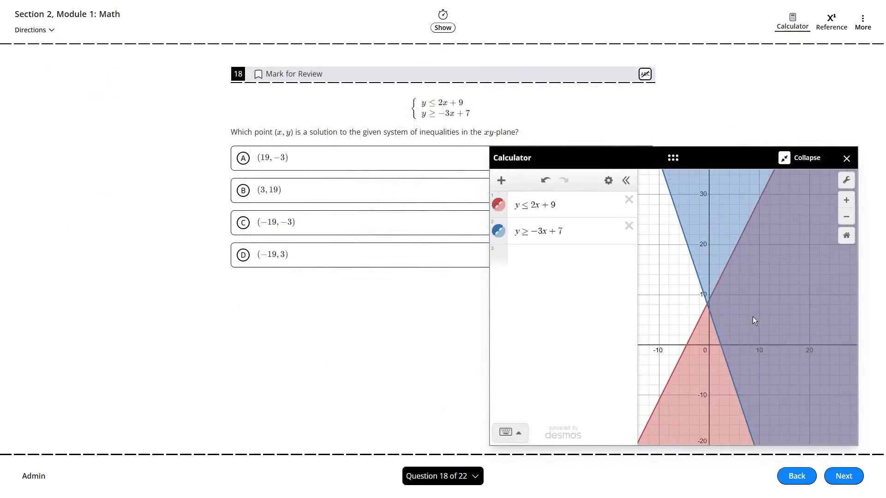
Enter the points (19,−3), (3,19), (−19,−3) and (−19,3) on new rows
{"action": "mouse_move", "coordinate": [753, 321]}
{"action": "left_mouse_down"}
{"action": "mouse_move", "coordinate": [751, 339]}
{"action": "mouse_move", "coordinate": [766, 330]}
{"action": "mouse_move", "coordinate": [757, 330]}
{"action": "left_mouse_up"}
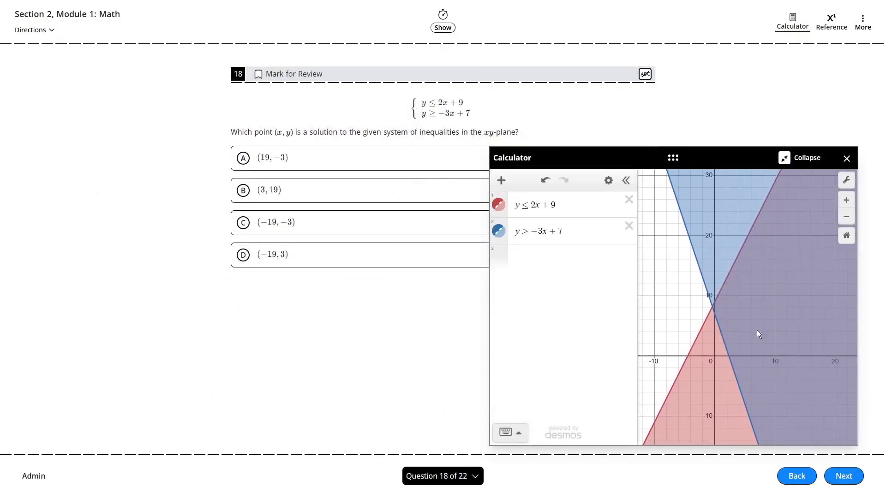
{"action": "left_click", "coordinate": [552, 262]}
{"action": "type", "text": "(19,-3)"}
{"action": "key", "text": "Return"}
{"action": "type", "text": "(3"}
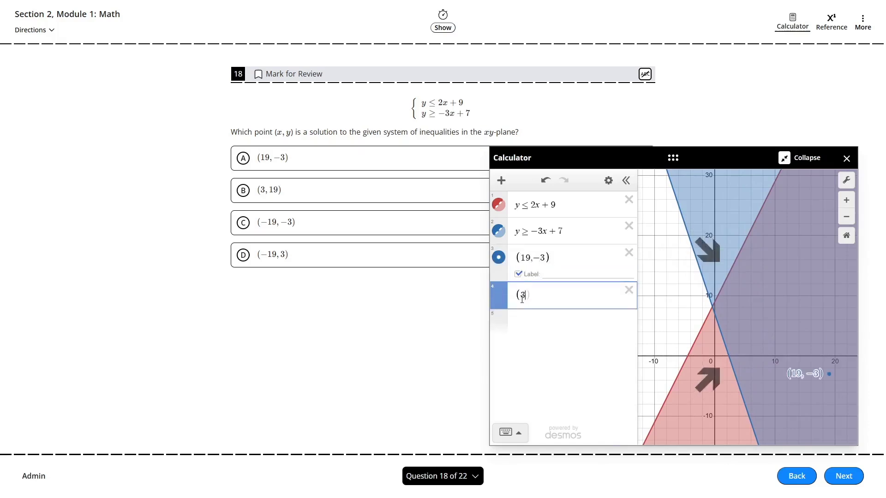
{"action": "type", "text": ",19)"}
{"action": "key", "text": "Return"}
{"action": "type", "text": "(-19,-3)"}
{"action": "key", "text": "Return"}
{"action": "type", "text": "(-19,3)"}
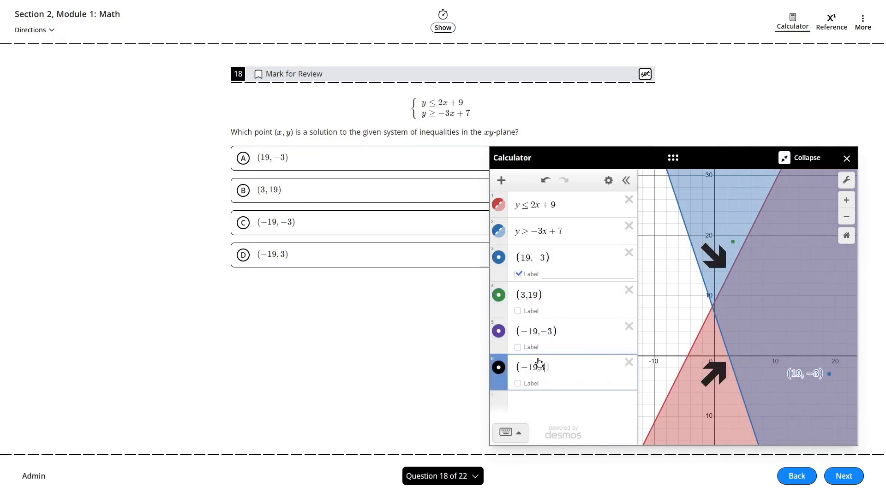
Turn on the point labels, name them A, B and C, and zoom out
{"action": "left_click", "coordinate": [519, 311]}
{"action": "left_click", "coordinate": [518, 348]}
{"action": "left_click", "coordinate": [517, 385]}
{"action": "left_click", "coordinate": [573, 273]}
{"action": "type", "text": "A"}
{"action": "left_click", "coordinate": [572, 311]}
{"action": "type", "text": "B"}
{"action": "left_click", "coordinate": [573, 348]}
{"action": "type", "text": "C"}
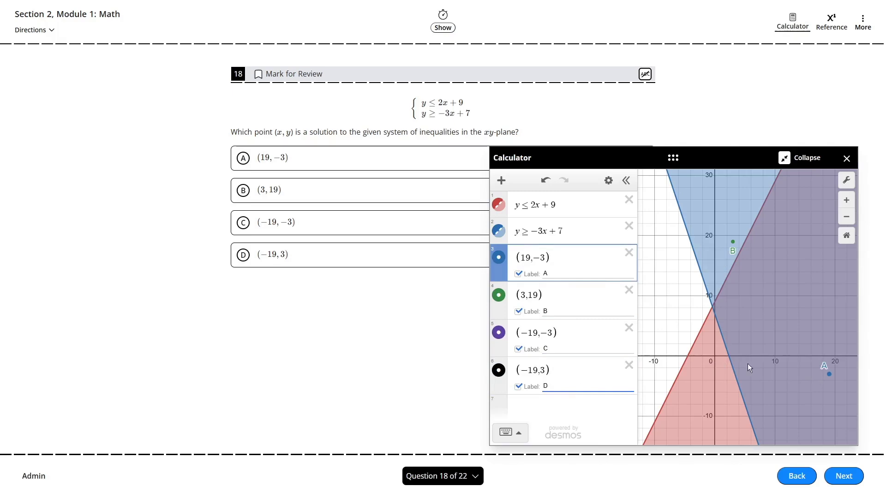
{"action": "scroll", "coordinate": [721, 337], "scroll_direction": "down", "scroll_amount": 2}
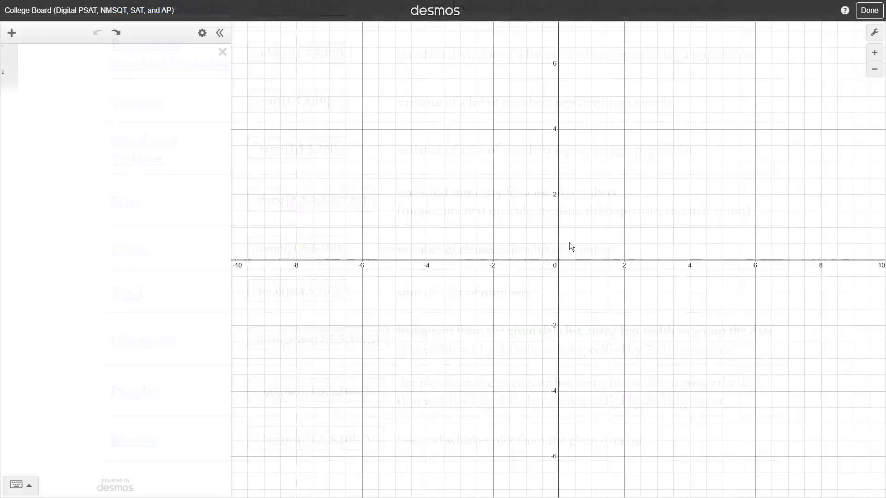
Hide the keypad and enter √(x³) and the cube root of x with sqrt and nthroot
{"action": "left_click", "coordinate": [19, 486]}
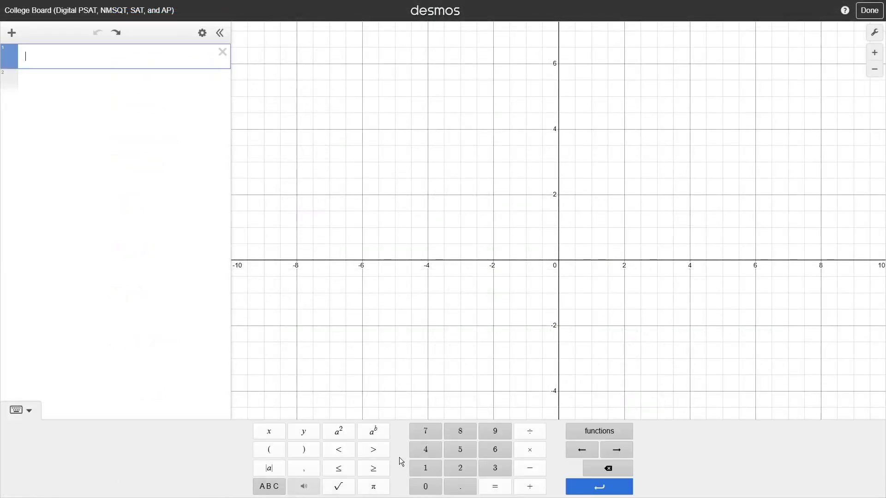
{"action": "left_click", "coordinate": [21, 411]}
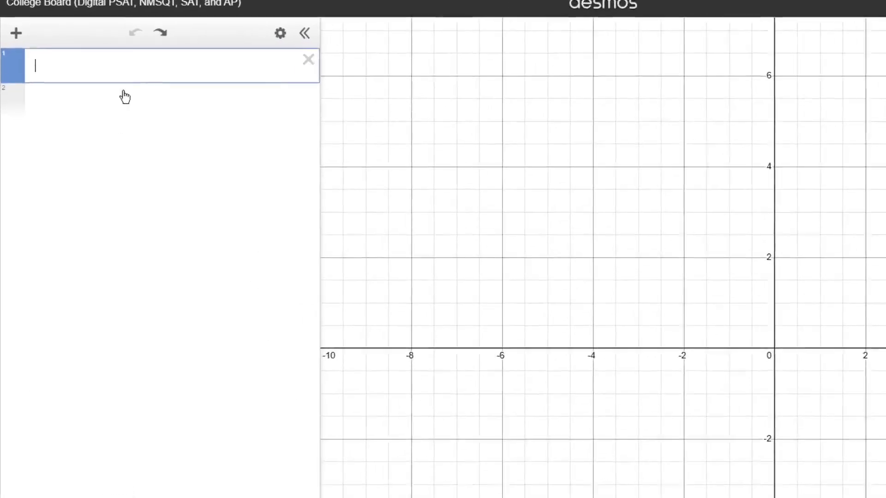
{"action": "type", "text": "sqrtx"}
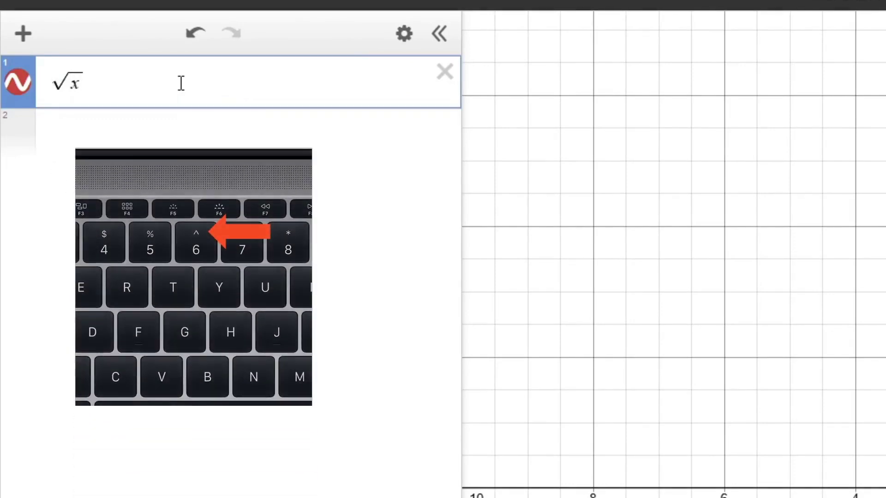
{"action": "type", "text": "^3"}
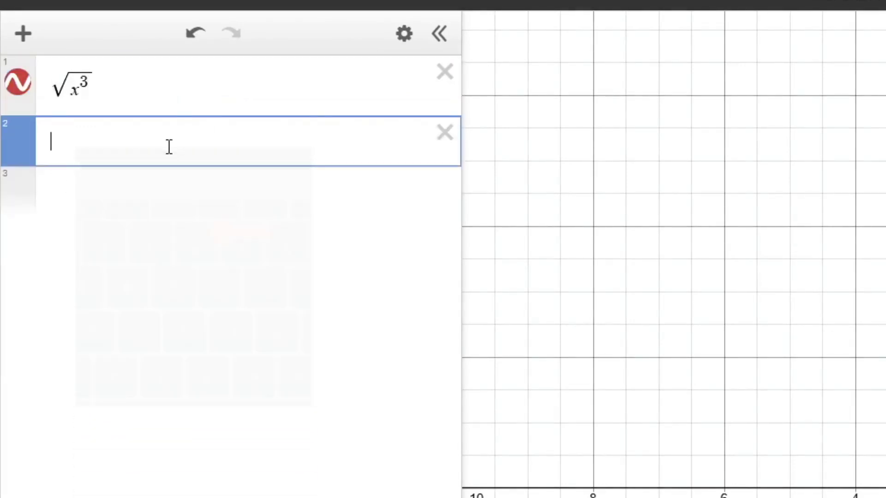
{"action": "type", "text": "nthroo"}
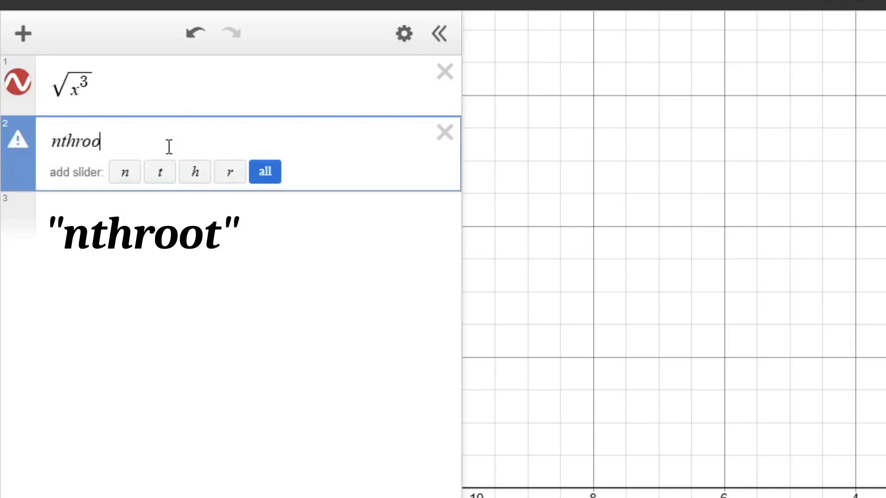
{"action": "type", "text": "t3"}
{"action": "key", "text": "Right"}
{"action": "type", "text": "x"}
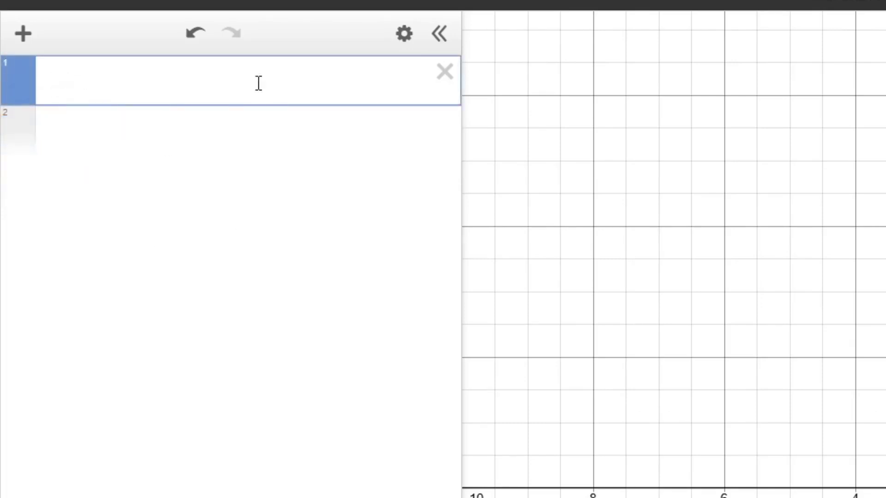
Build r = 2 sin(θ) using the pi and theta keywords
{"action": "type", "text": "s"}
{"action": "type", "text": "in(pi"}
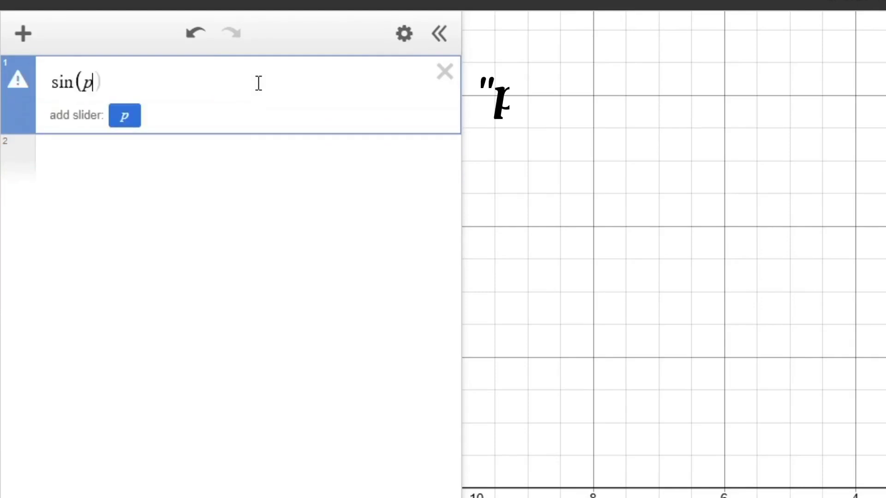
{"action": "type", "text": "/6"}
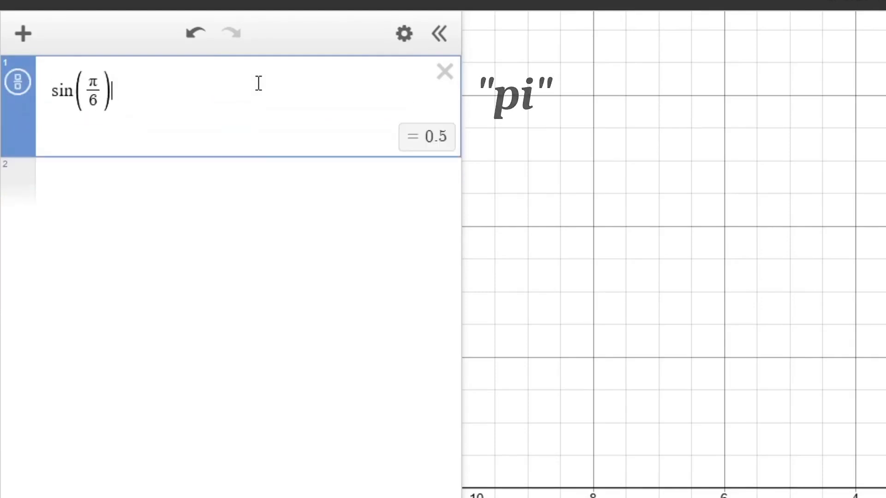
{"action": "key", "text": "shift+Left"}
{"action": "key", "text": "shift+Left"}
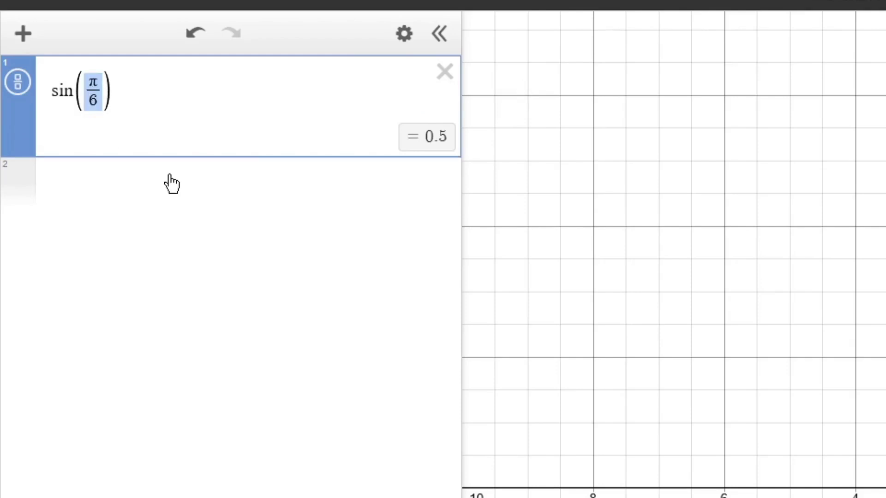
{"action": "type", "text": "theta"}
{"action": "key", "text": "Home"}
{"action": "type", "text": "r=2"}
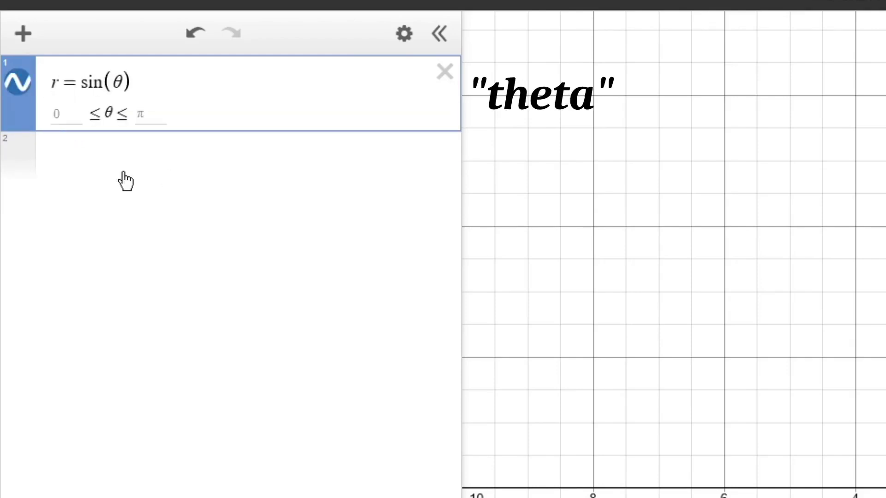
{"action": "key", "text": "Return"}
Define α = 1, β = 2 and φ = 3 on separate rows
{"action": "type", "text": "dlpha=1"}
{"action": "key", "text": "Return"}
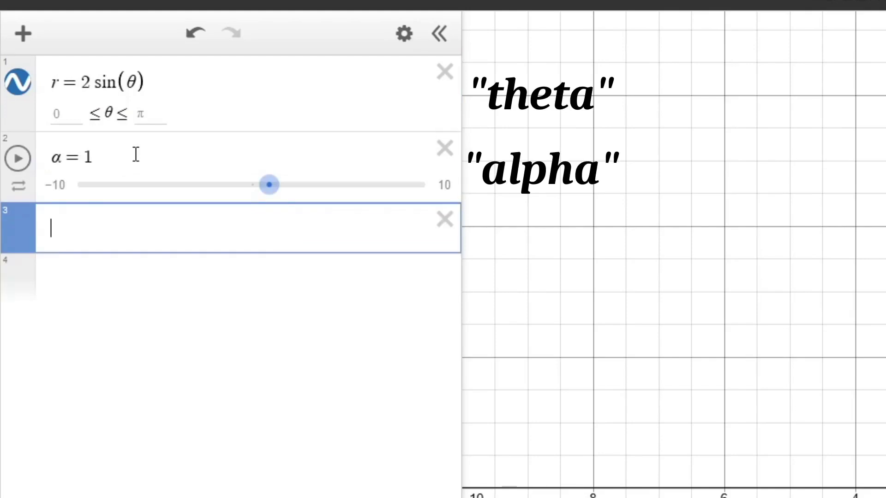
{"action": "type", "text": "beta=2"}
{"action": "key", "text": "Return"}
{"action": "type", "text": "phi=3"}
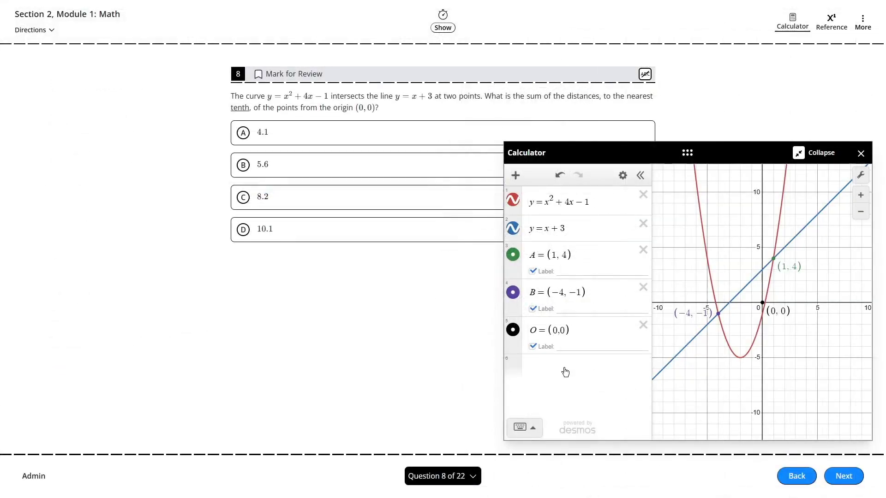
Enter distance((1,4),(0,0)), then replace the coordinates with A and O, still giving 4.12310562562
{"action": "left_click", "coordinate": [565, 368]}
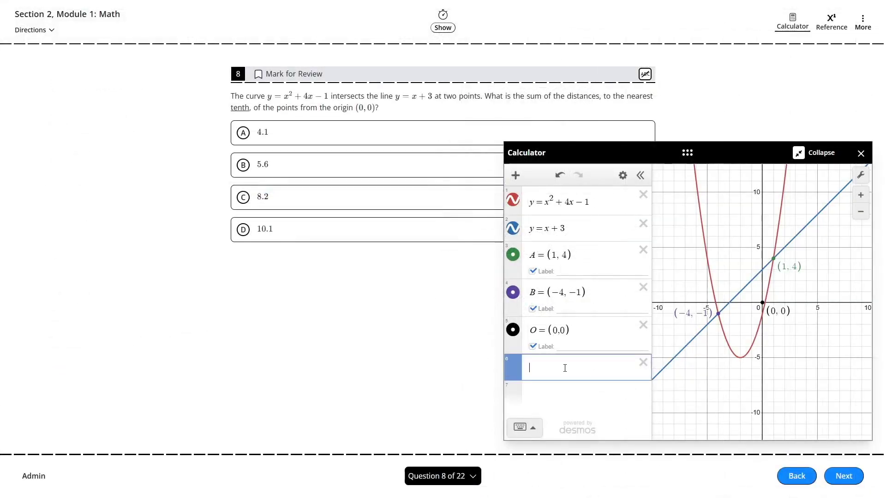
{"action": "type", "text": "di"}
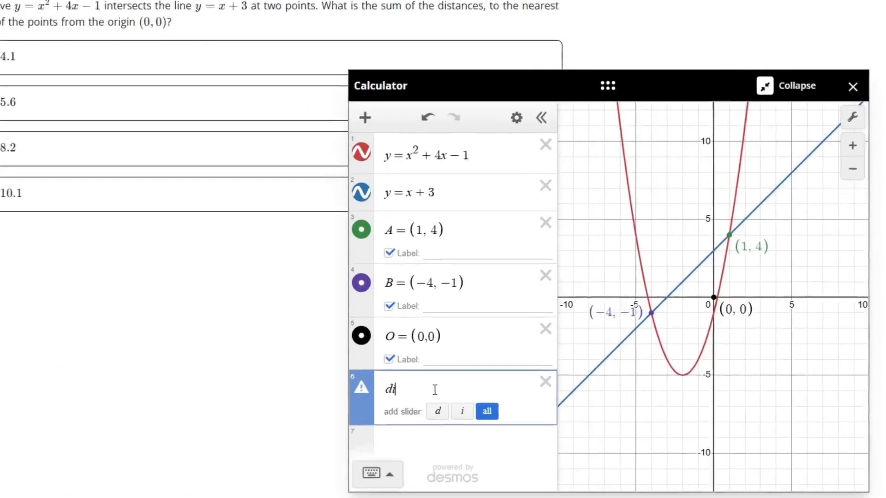
{"action": "type", "text": "stance(("}
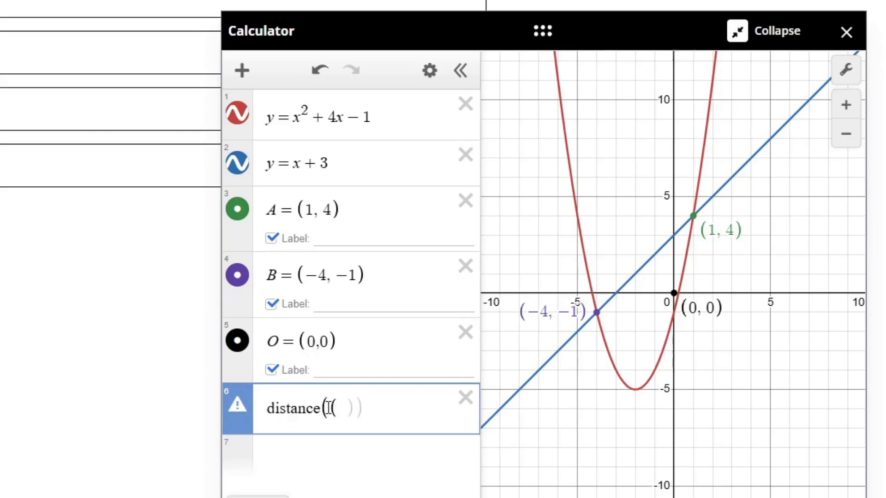
{"action": "type", "text": "1,4),(0"}
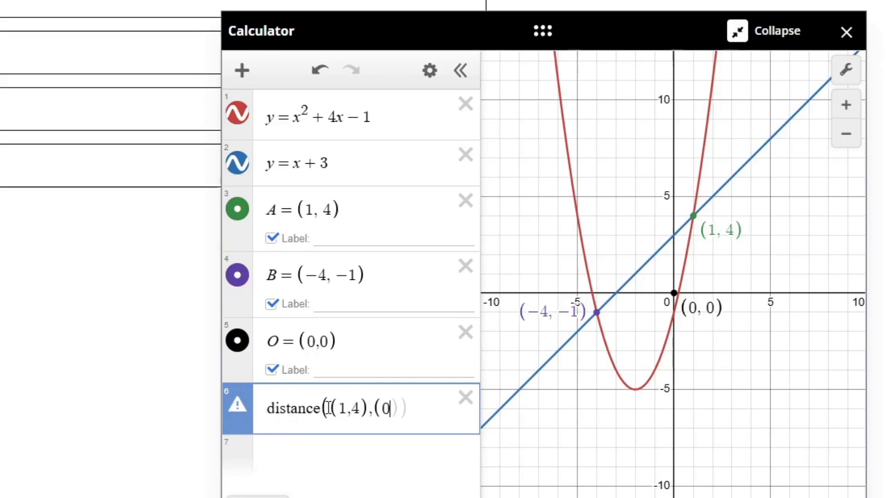
{"action": "type", "text": ",0))"}
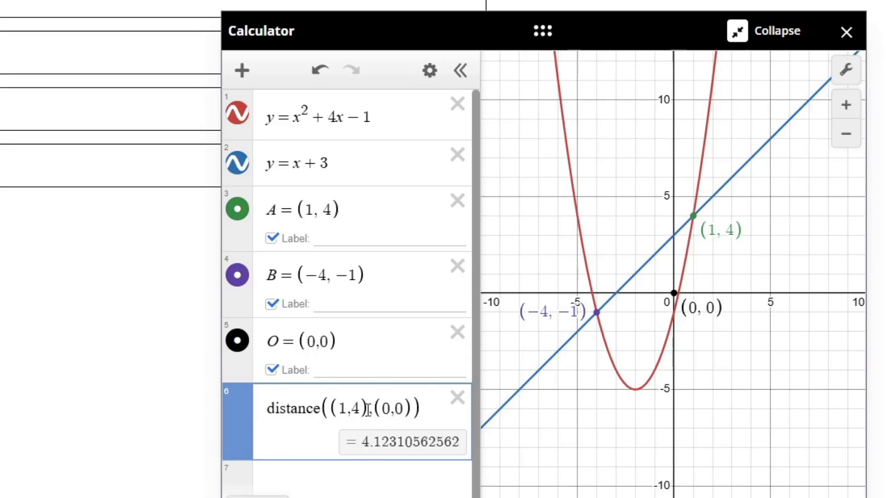
{"action": "left_click_drag", "start_coordinate": [372, 412], "coordinate": [344, 411]}
{"action": "type", "text": "A"}
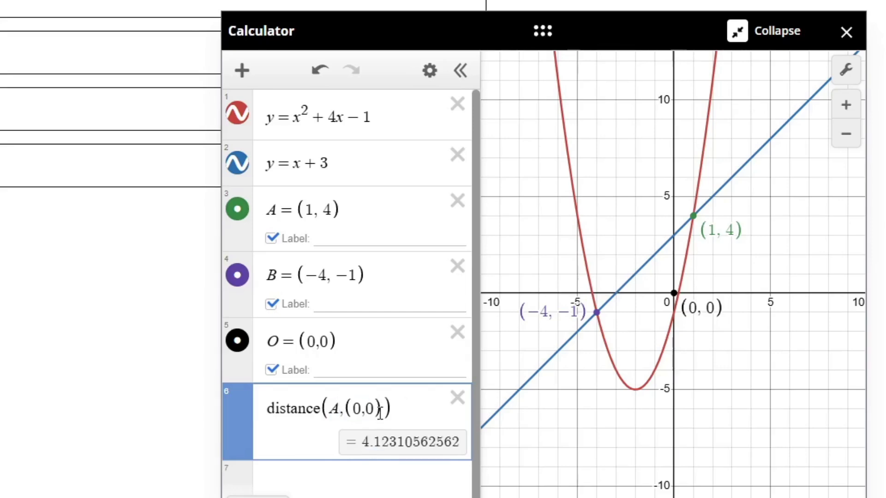
{"action": "left_click_drag", "start_coordinate": [381, 410], "coordinate": [356, 409]}
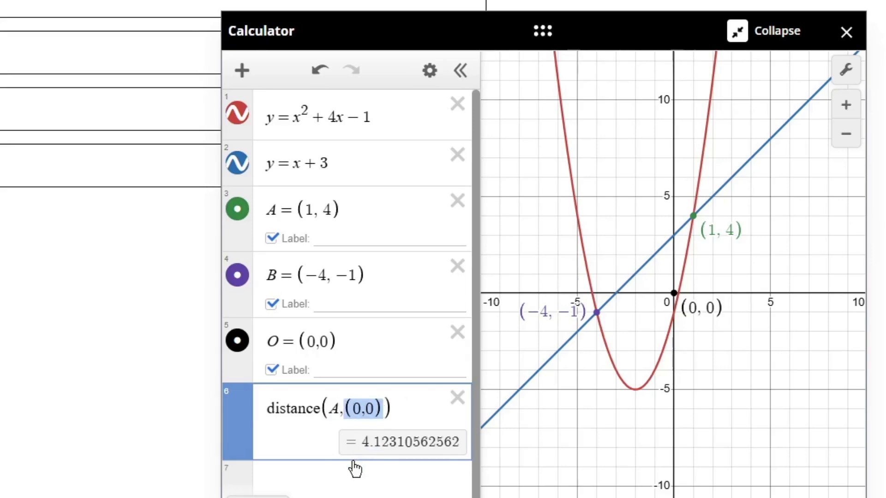
{"action": "type", "text": "O"}
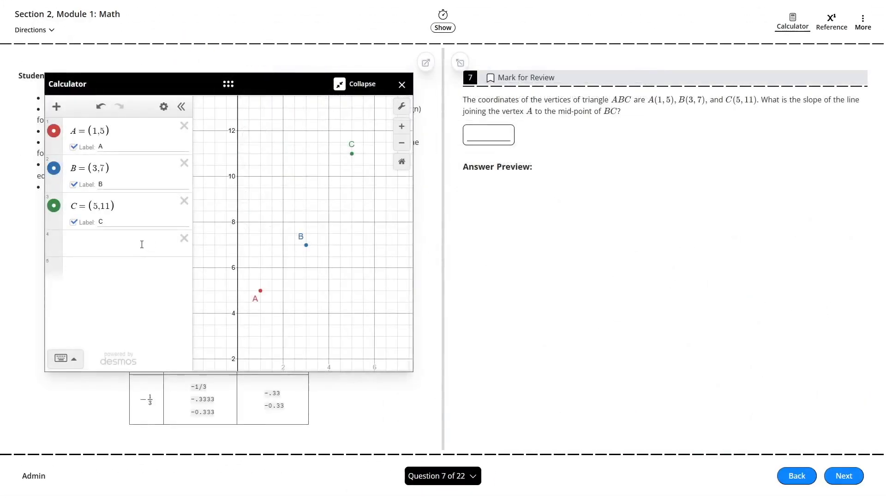
Plot midpoint(B,C) labelled (4, 9), then type the slope (9−5)/4−1 on row 5
{"action": "left_click", "coordinate": [142, 245]}
{"action": "type", "text": "midpoint"}
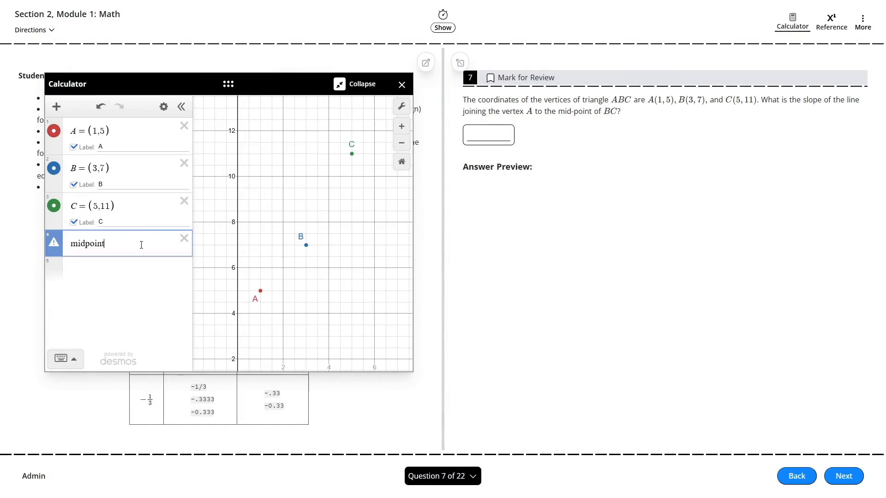
{"action": "type", "text": "(B,C)"}
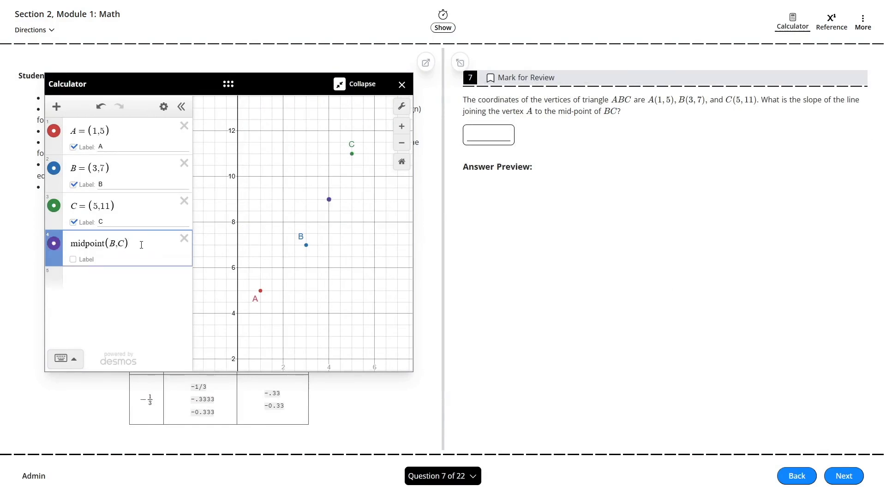
{"action": "left_click", "coordinate": [73, 259]}
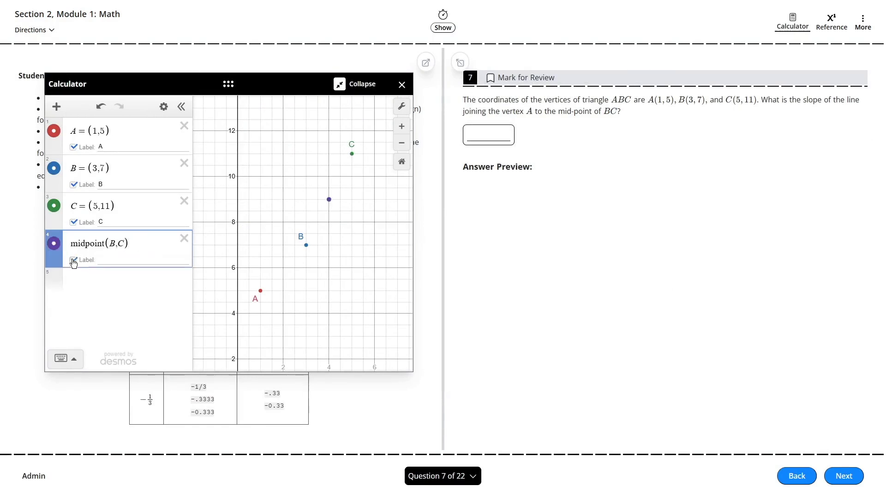
{"action": "left_click", "coordinate": [110, 281]}
{"action": "type", "text": "(9-5)/"}
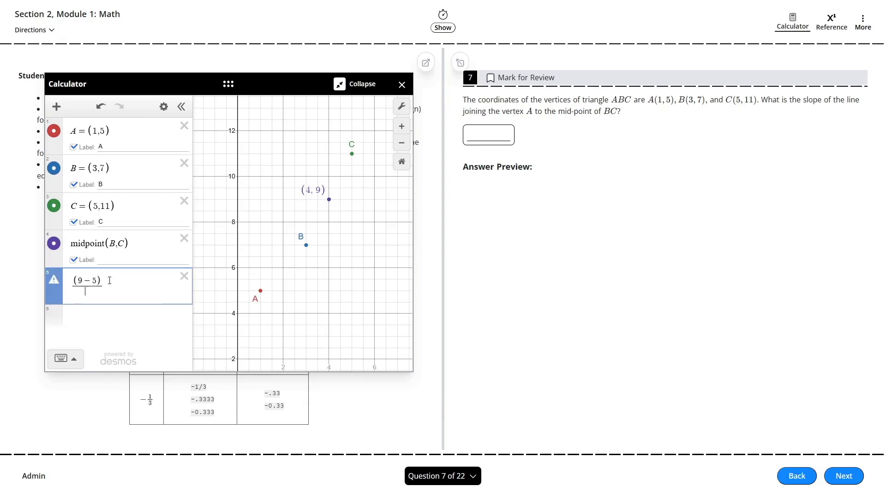
{"action": "type", "text": "4-1"}
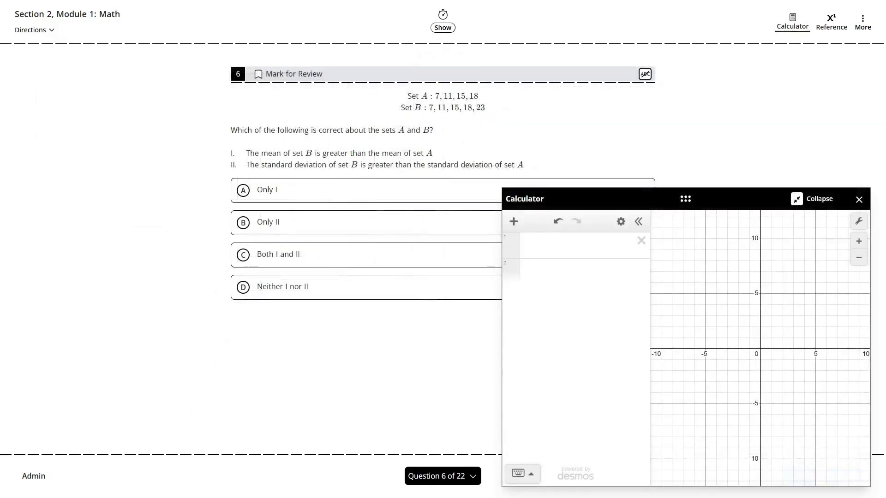
Store A = [7,11,15,18] and B = [7,11,15,18,23] as lists
{"action": "left_click", "coordinate": [567, 247]}
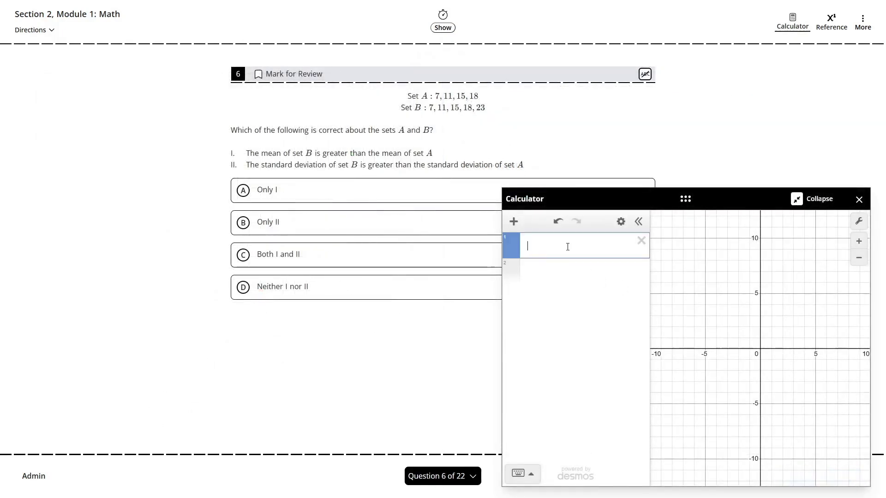
{"action": "type", "text": "A = "}
{"action": "type", "text": "[7,11,15"}
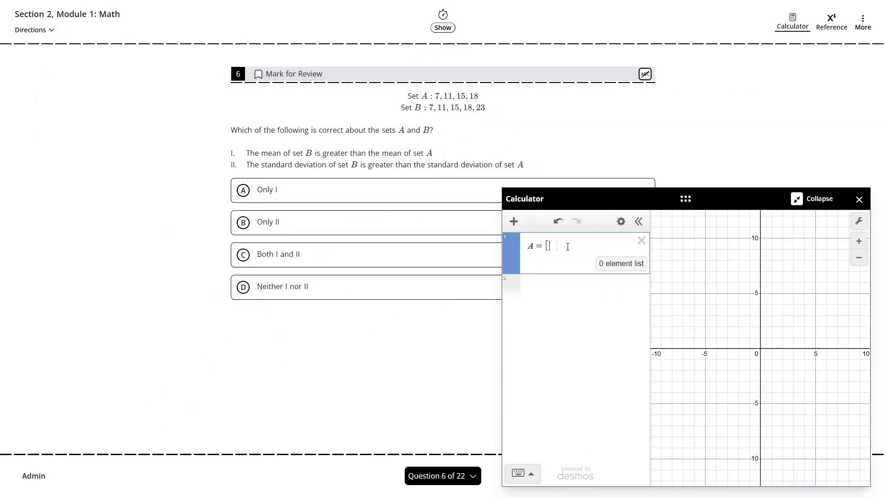
{"action": "type", "text": ",18"}
{"action": "left_click", "coordinate": [720, 293]}
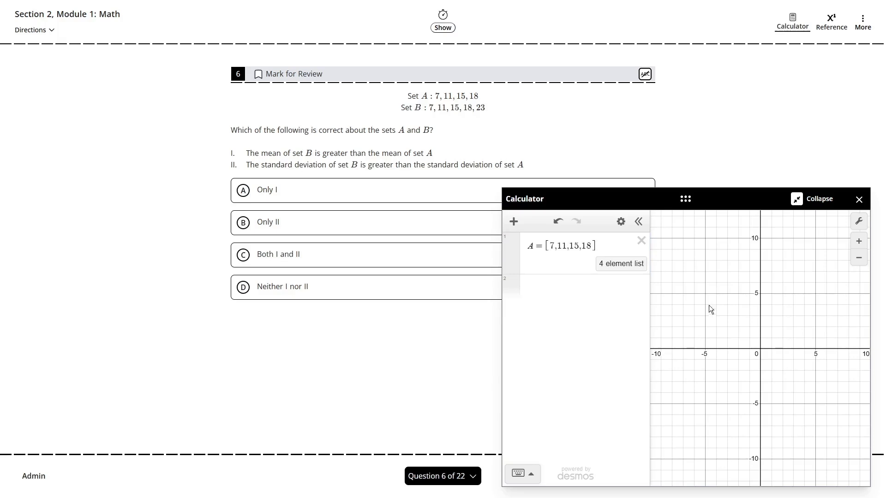
{"action": "left_click", "coordinate": [548, 289]}
{"action": "type", "text": "B "}
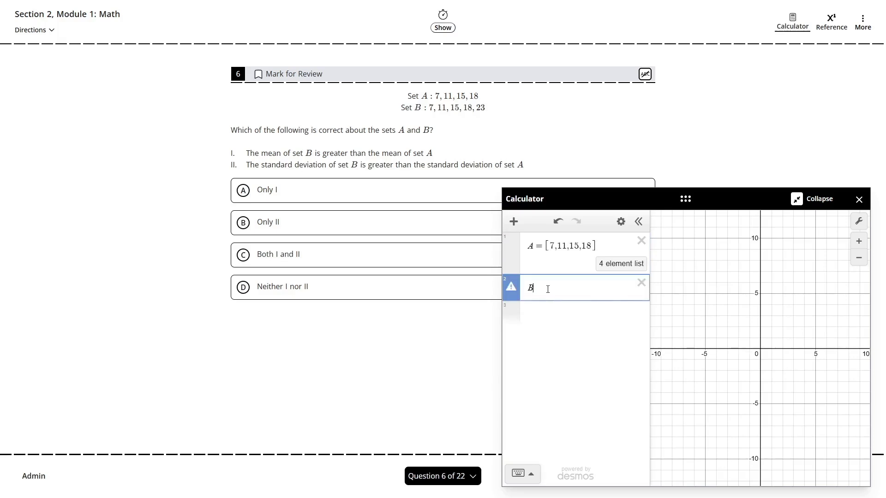
{"action": "type", "text": "= ["}
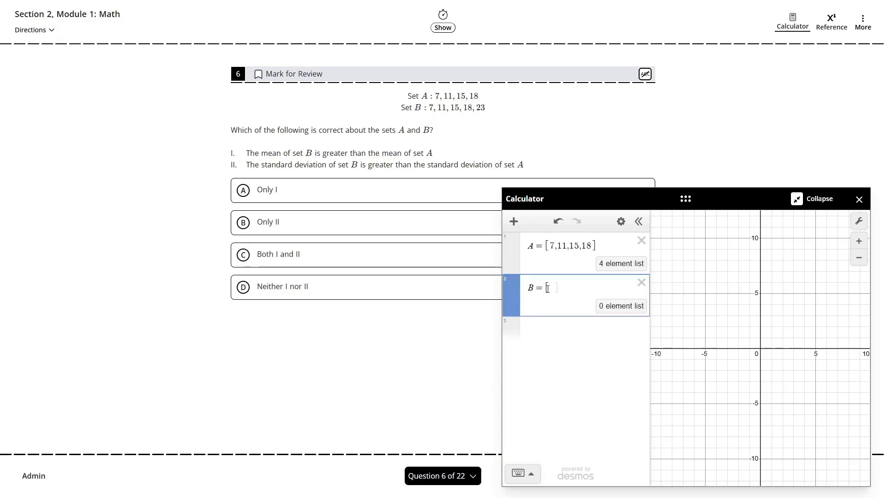
{"action": "type", "text": "7,11,15,18"}
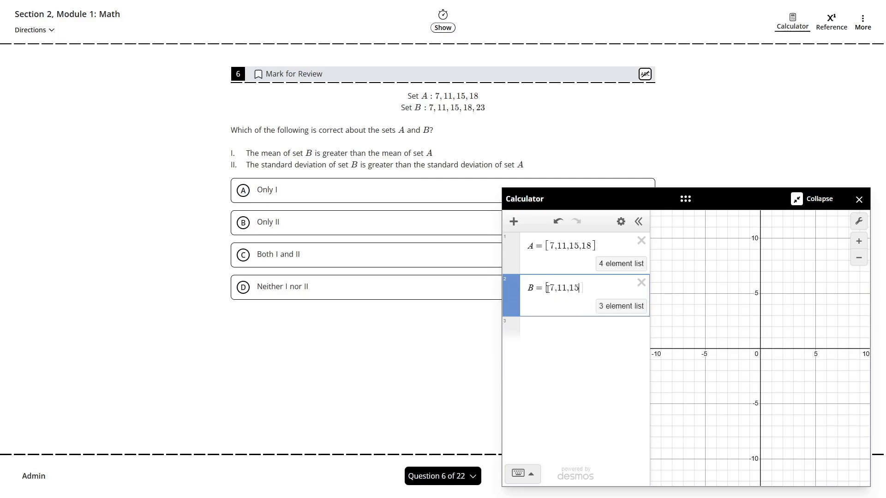
{"action": "type", "text": ",23"}
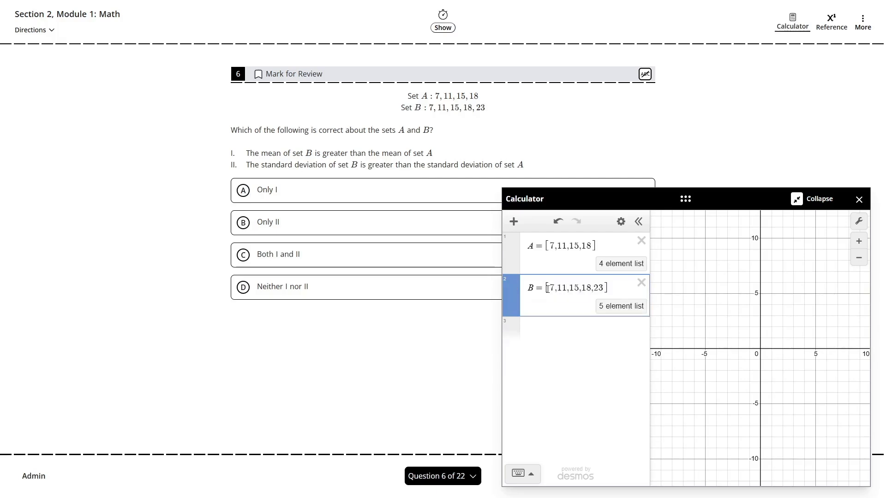
{"action": "left_click", "coordinate": [743, 327]}
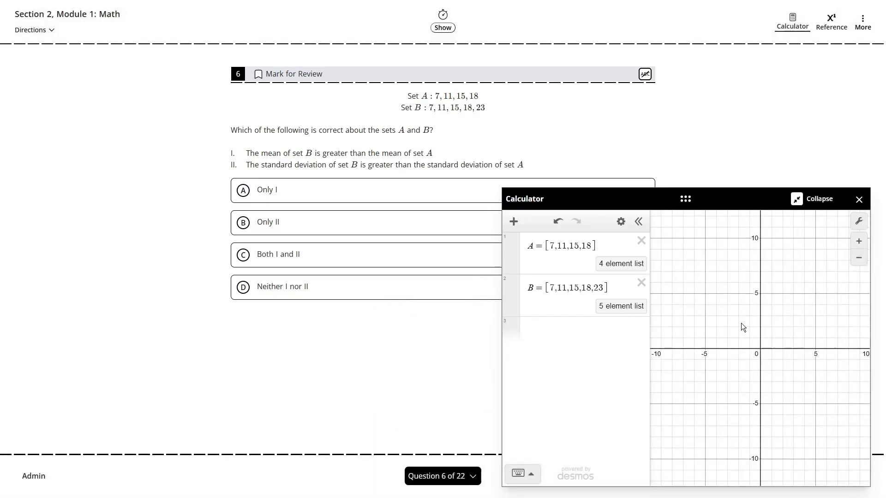
Compute mean(A) = 12.75 and mean(B) = 14.8
{"action": "left_click", "coordinate": [563, 328]}
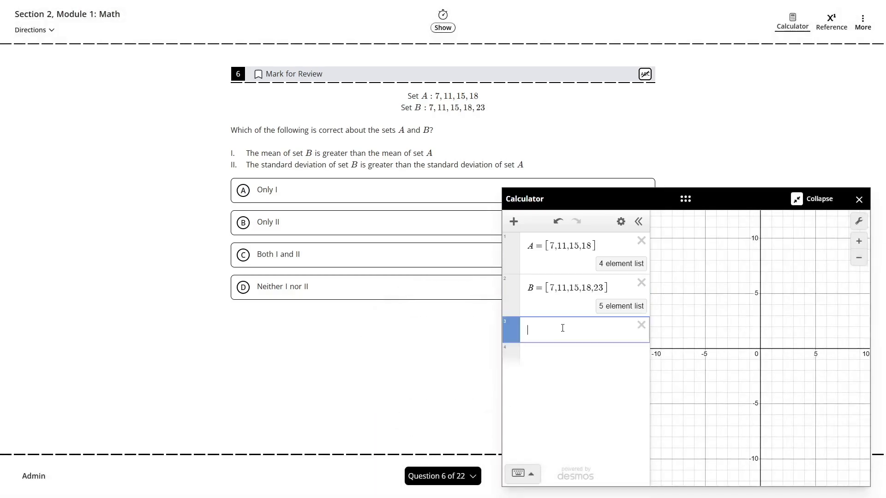
{"action": "type", "text": "mean(A"}
{"action": "left_click", "coordinate": [563, 369]}
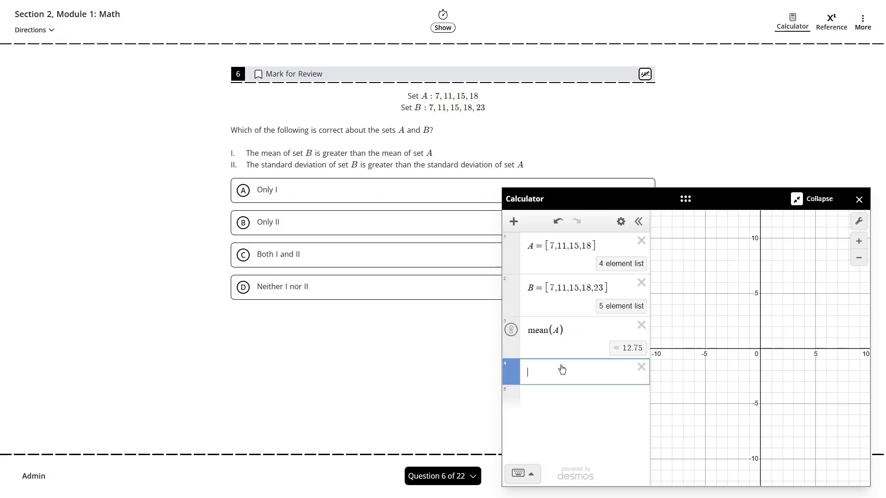
{"action": "type", "text": "mean(B"}
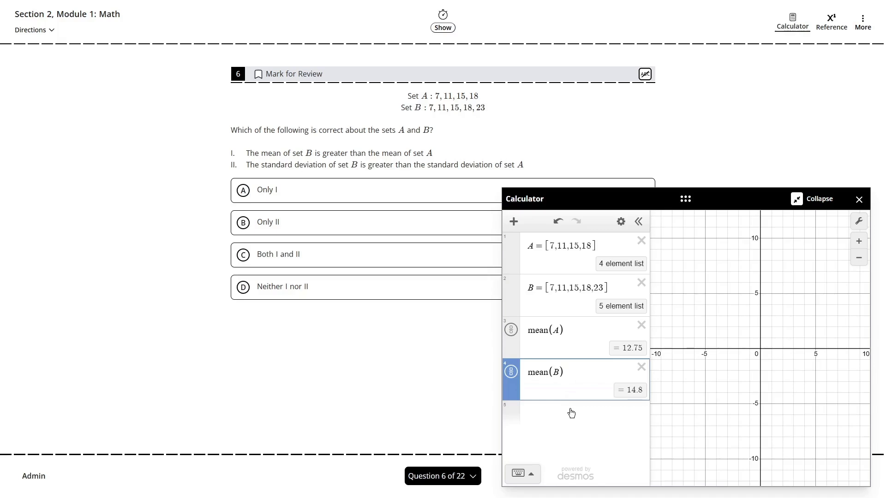
Compute stddev(A) and stddev(B), then choose answer C, Both I and II
{"action": "left_click", "coordinate": [571, 412]}
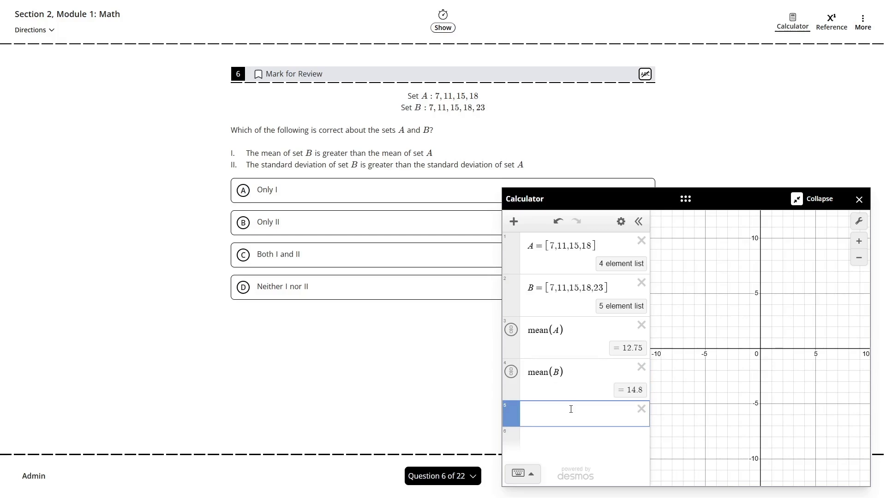
{"action": "type", "text": "stddev(A)"}
{"action": "key", "text": "Return"}
{"action": "type", "text": "s"}
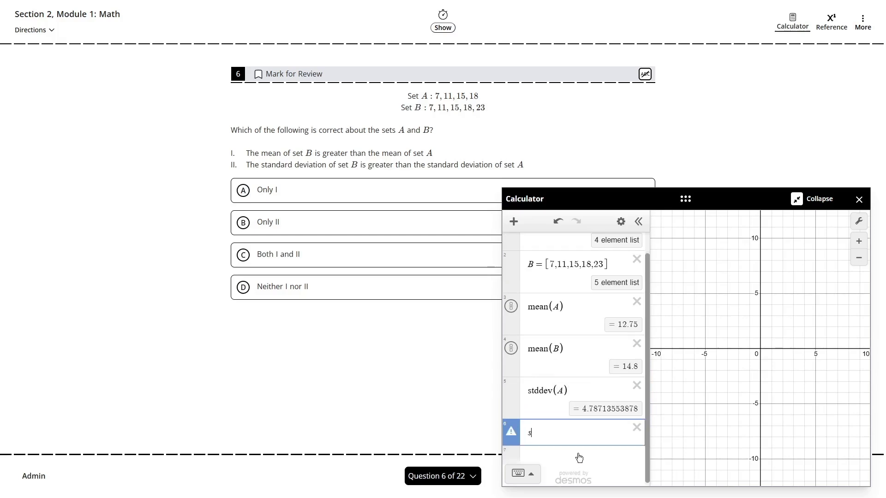
{"action": "type", "text": "tddev(B)"}
{"action": "left_click", "coordinate": [672, 427]}
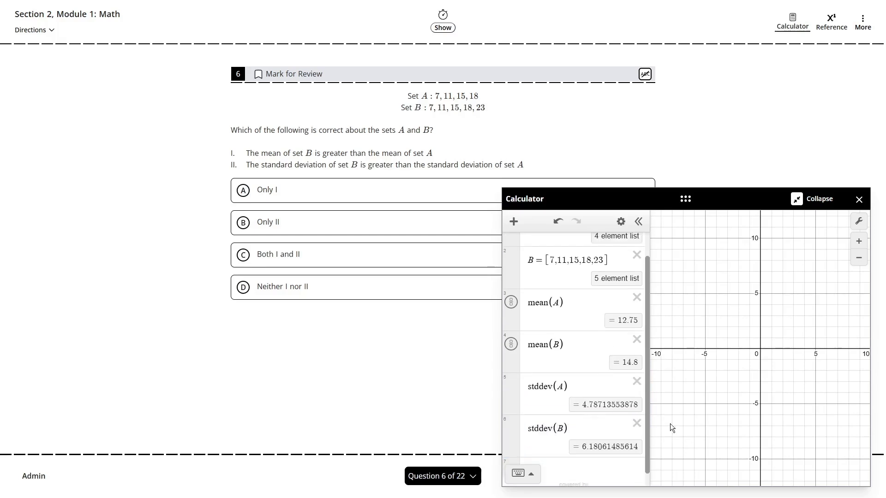
{"action": "left_click", "coordinate": [289, 264]}
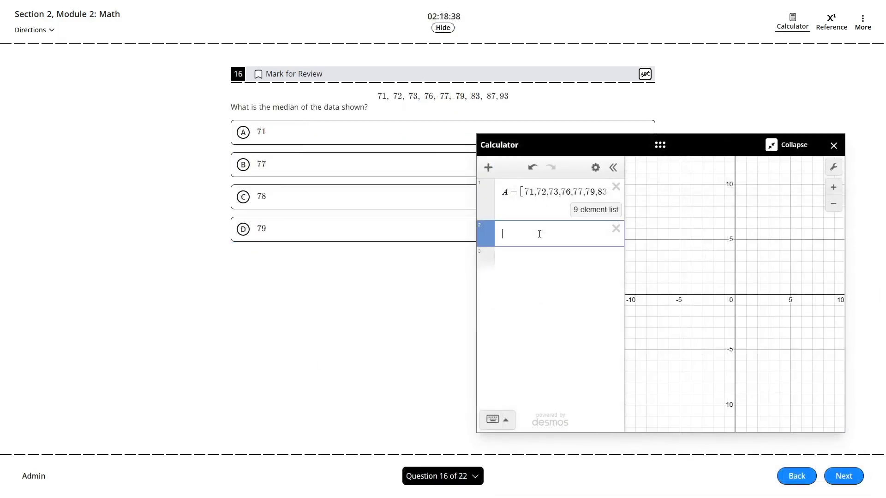
Compute median(A) = 77, then show stats(A) with Min, Q1, Median, Q3 and Max
{"action": "type", "text": "med"}
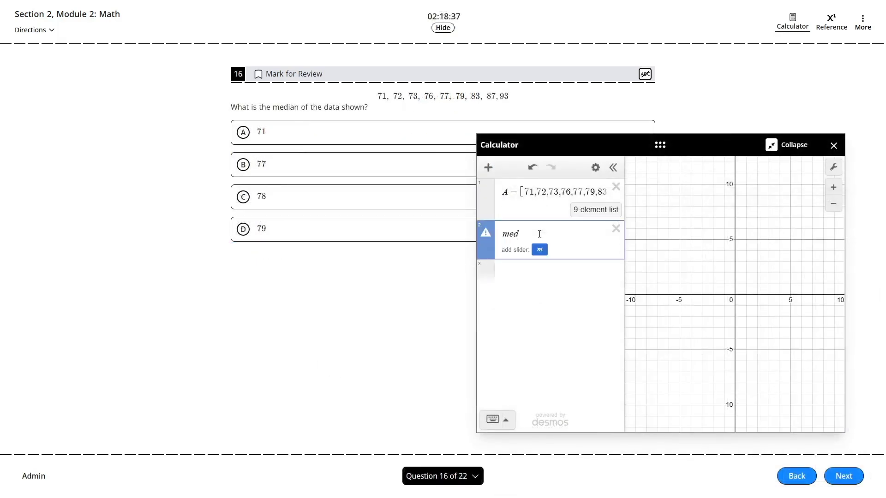
{"action": "type", "text": "ian(A)"}
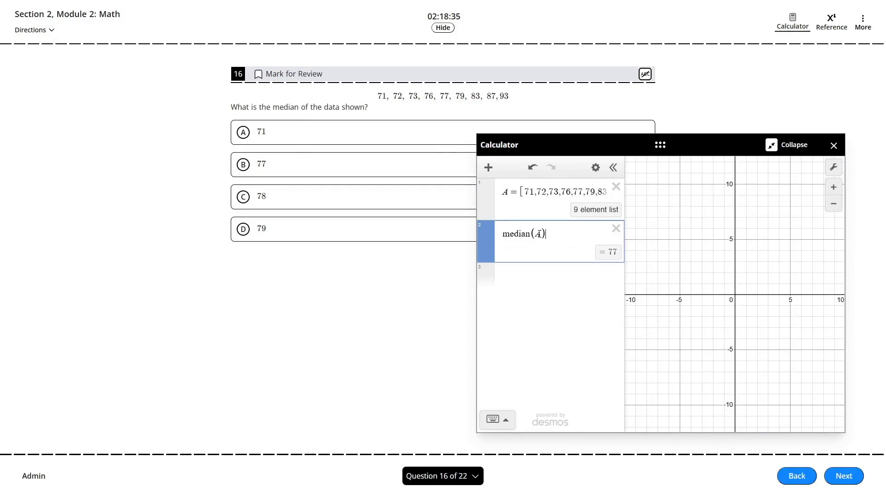
{"action": "left_click", "coordinate": [540, 279]}
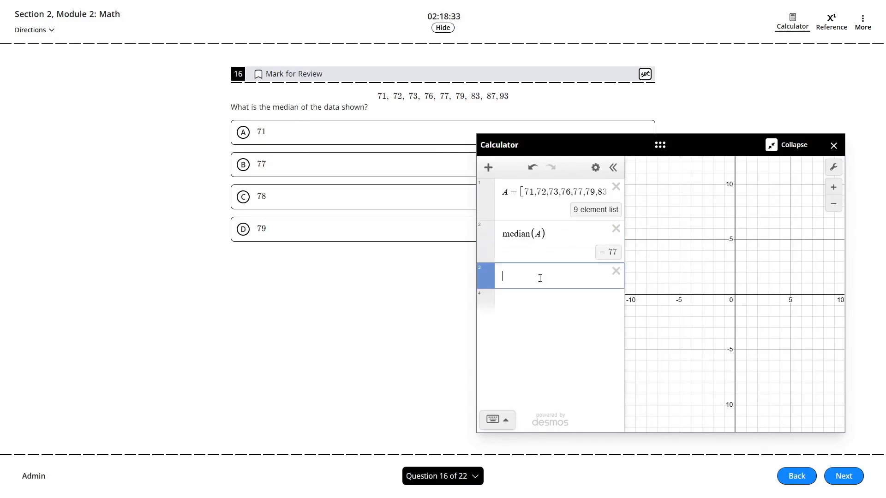
{"action": "type", "text": "stats(A)"}
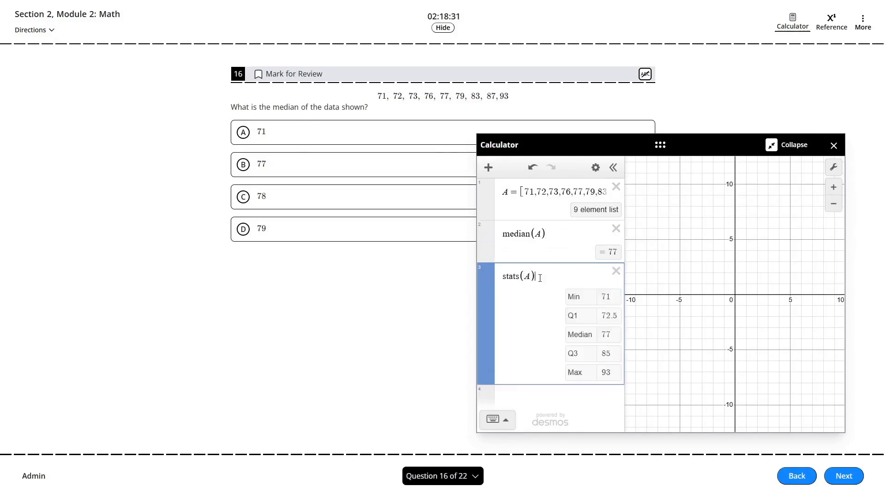
{"action": "left_click", "coordinate": [705, 298]}
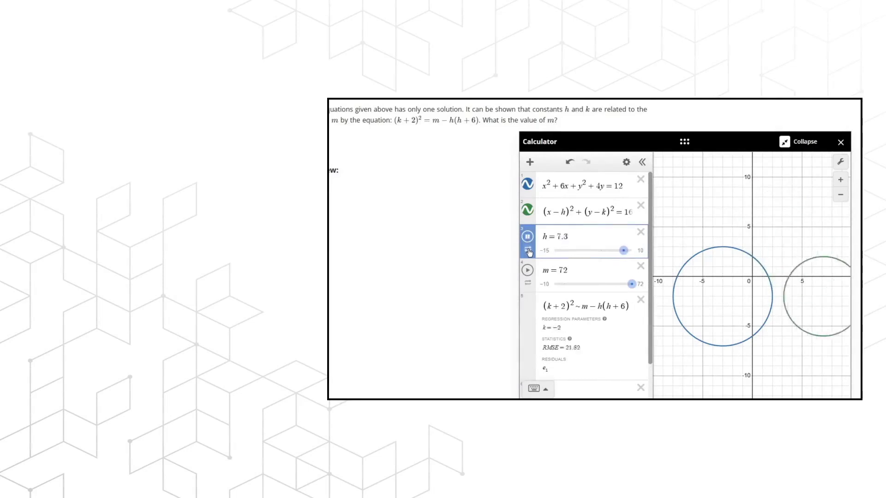
Scroll down while the closing Advanced Desmos Skills and website promo slides play
{"action": "scroll", "coordinate": [792, 293], "scroll_direction": "down", "scroll_amount": 2}
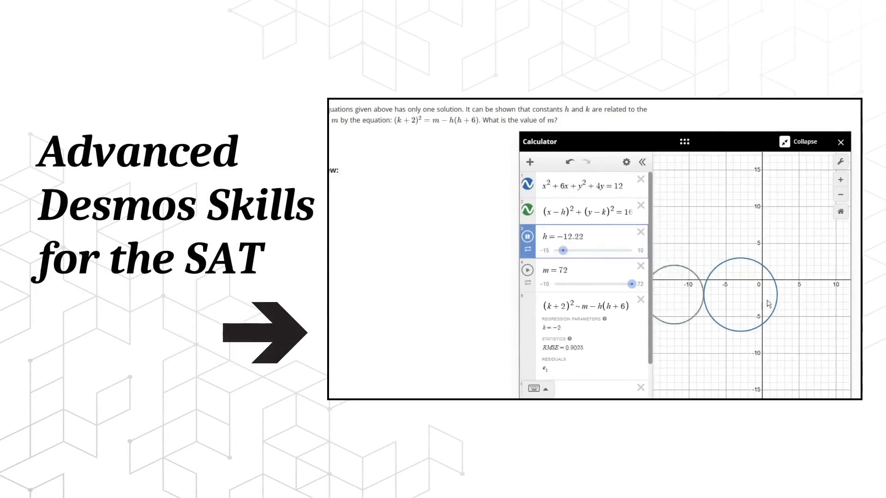